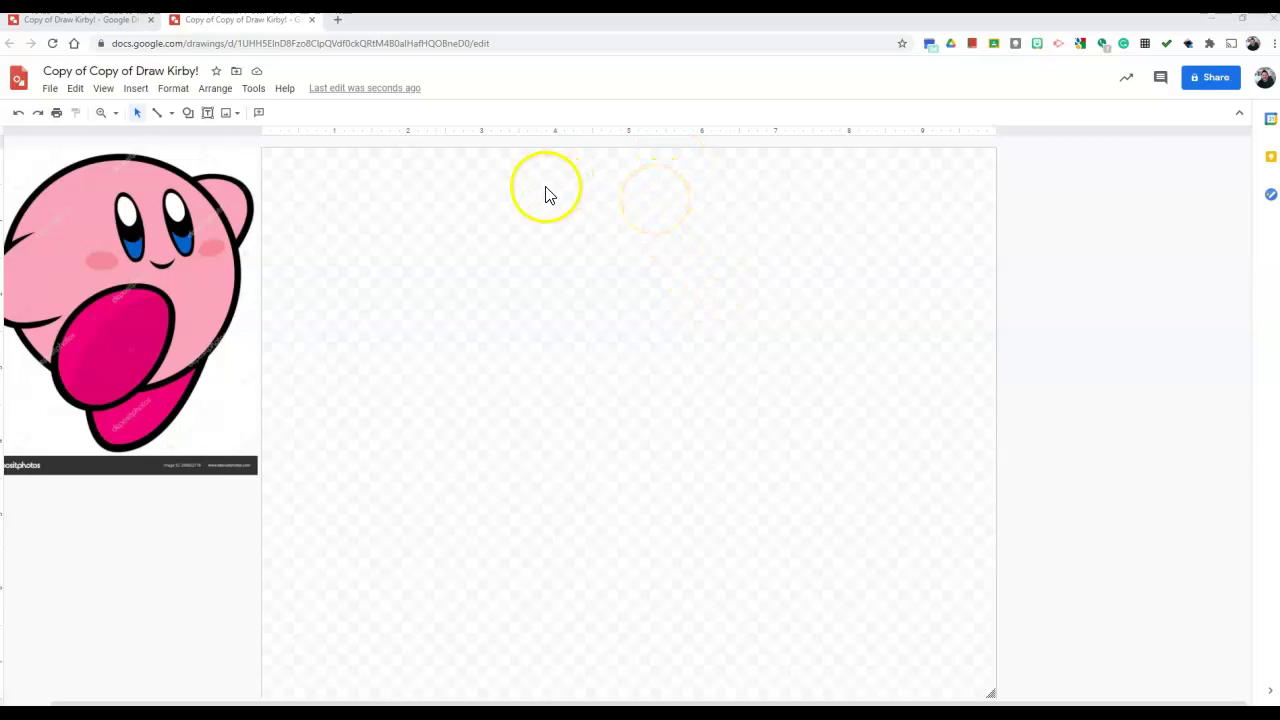
# Step: Drag the Kirby reference image into the top-left corner beside the blank page, then deselect it
pyautogui.moveTo(150, 285); pyautogui.dragTo(210, 317)
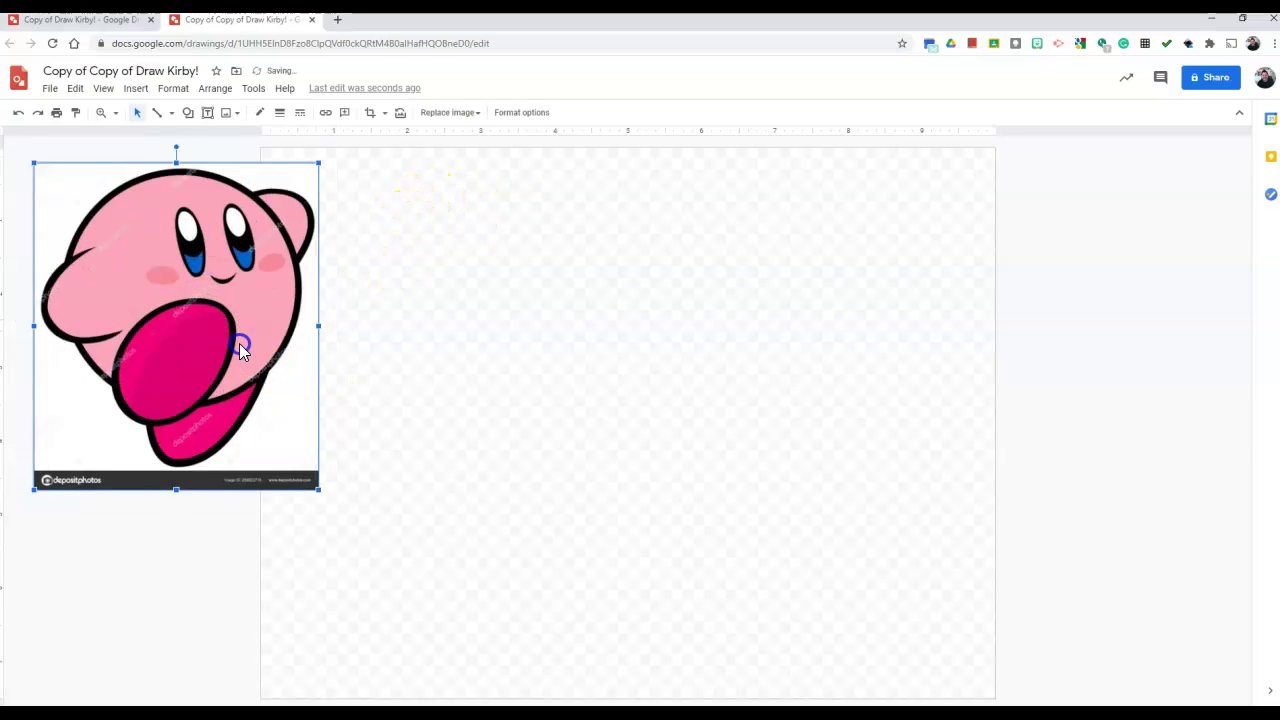
pyautogui.moveTo(223, 337); pyautogui.dragTo(217, 320)
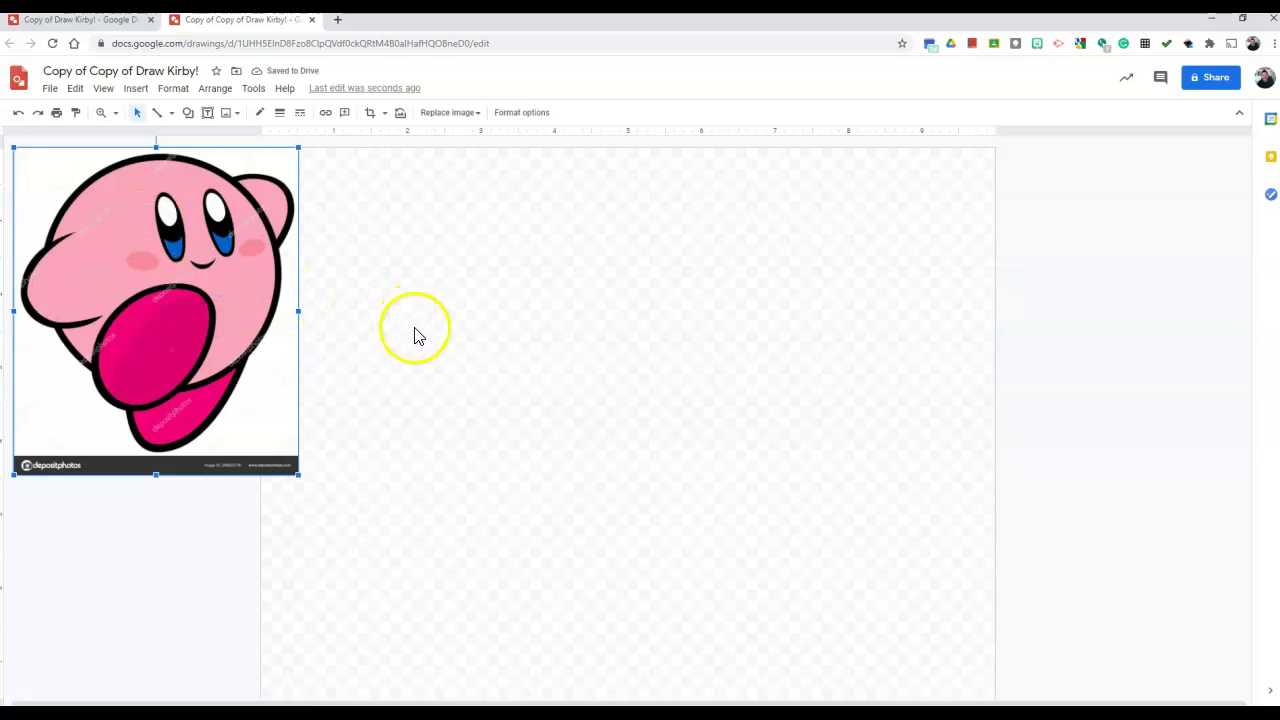
pyautogui.click(447, 358)
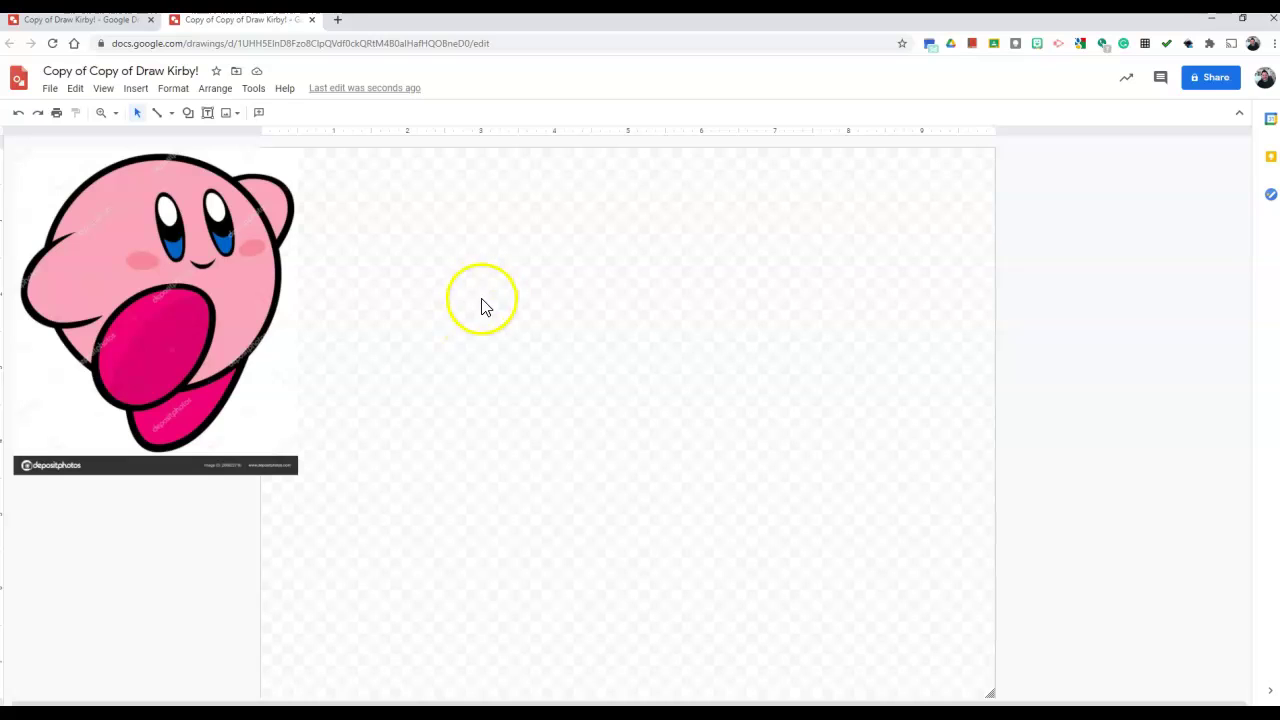
# Step: Draw an oval shape and move it toward the middle of the page
pyautogui.click(188, 113)
pyautogui.moveTo(220, 136)
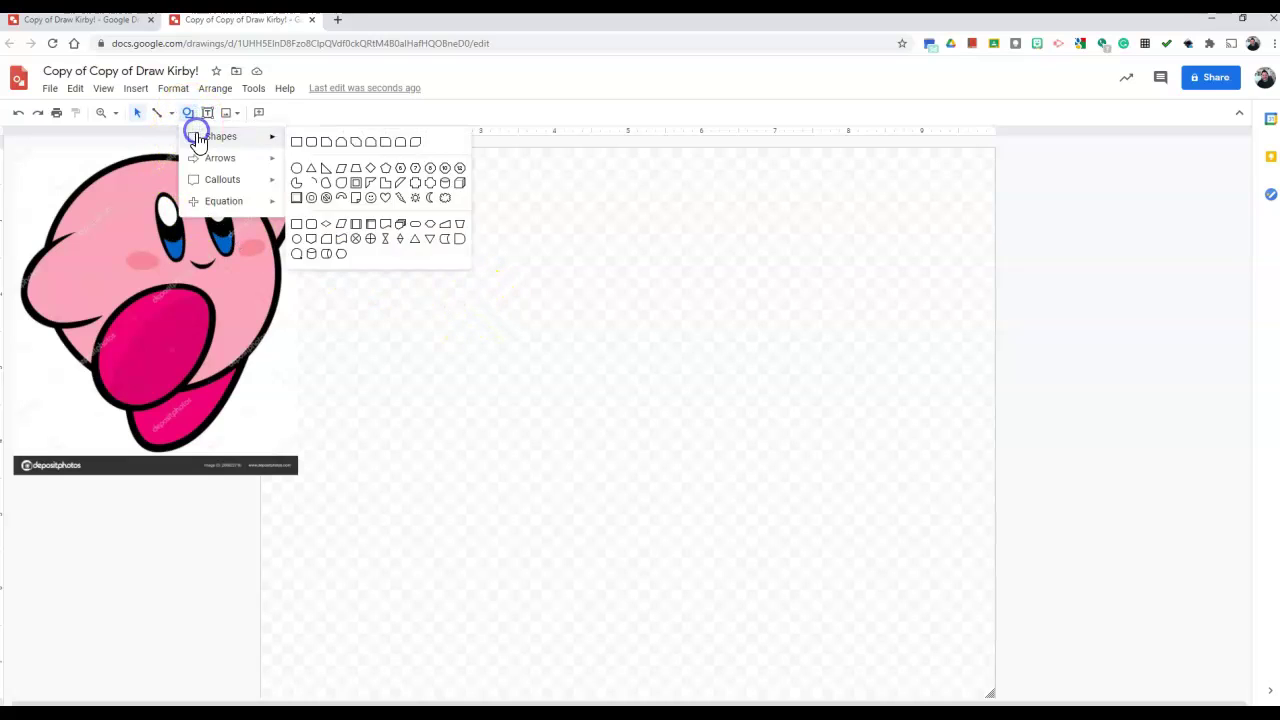
pyautogui.click(294, 166)
pyautogui.click(188, 114)
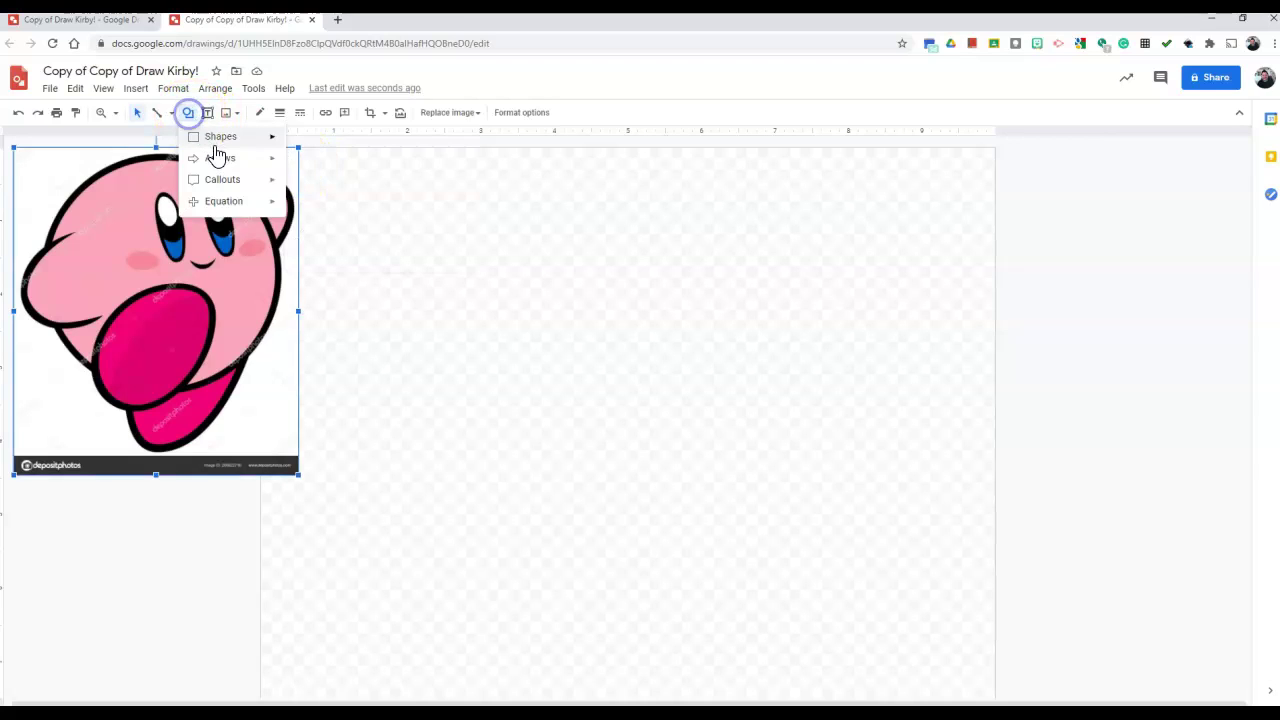
pyautogui.click(297, 170)
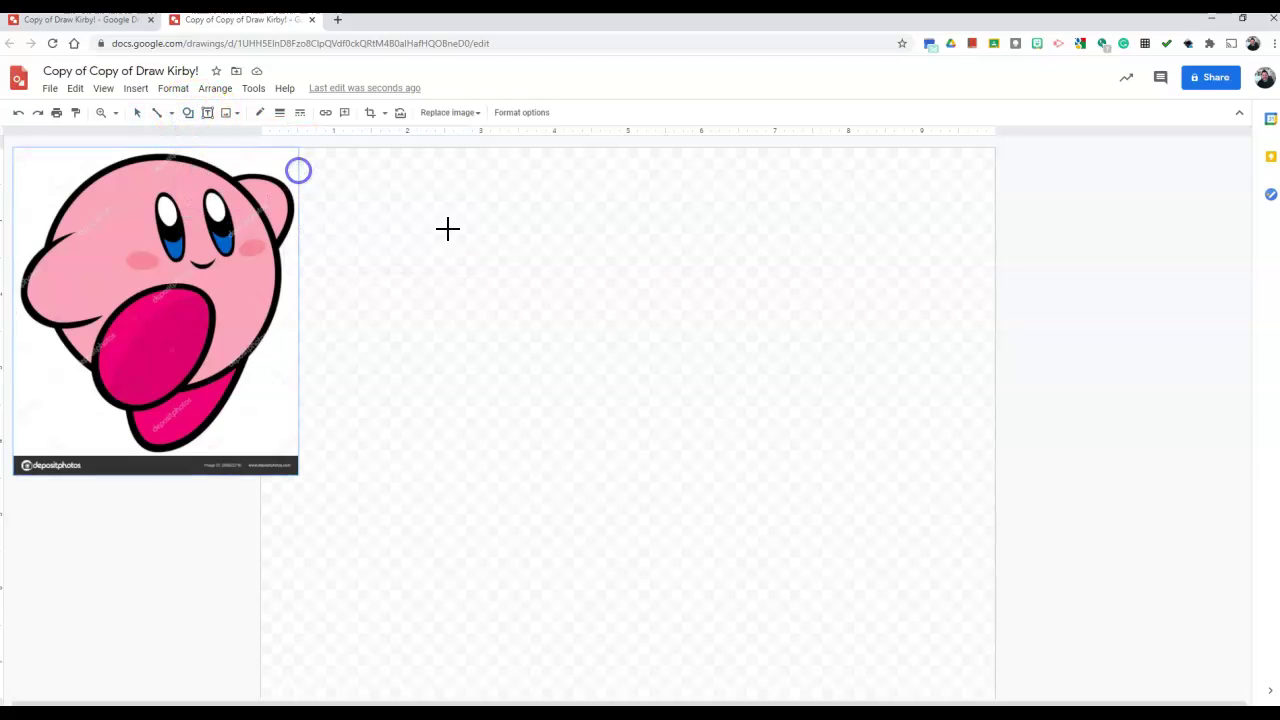
pyautogui.moveTo(695, 242); pyautogui.dragTo(841, 402)
pyautogui.moveTo(784, 339)
pyautogui.mouseDown()
pyautogui.moveTo(580, 363)
pyautogui.moveTo(595, 323)
pyautogui.mouseUp()
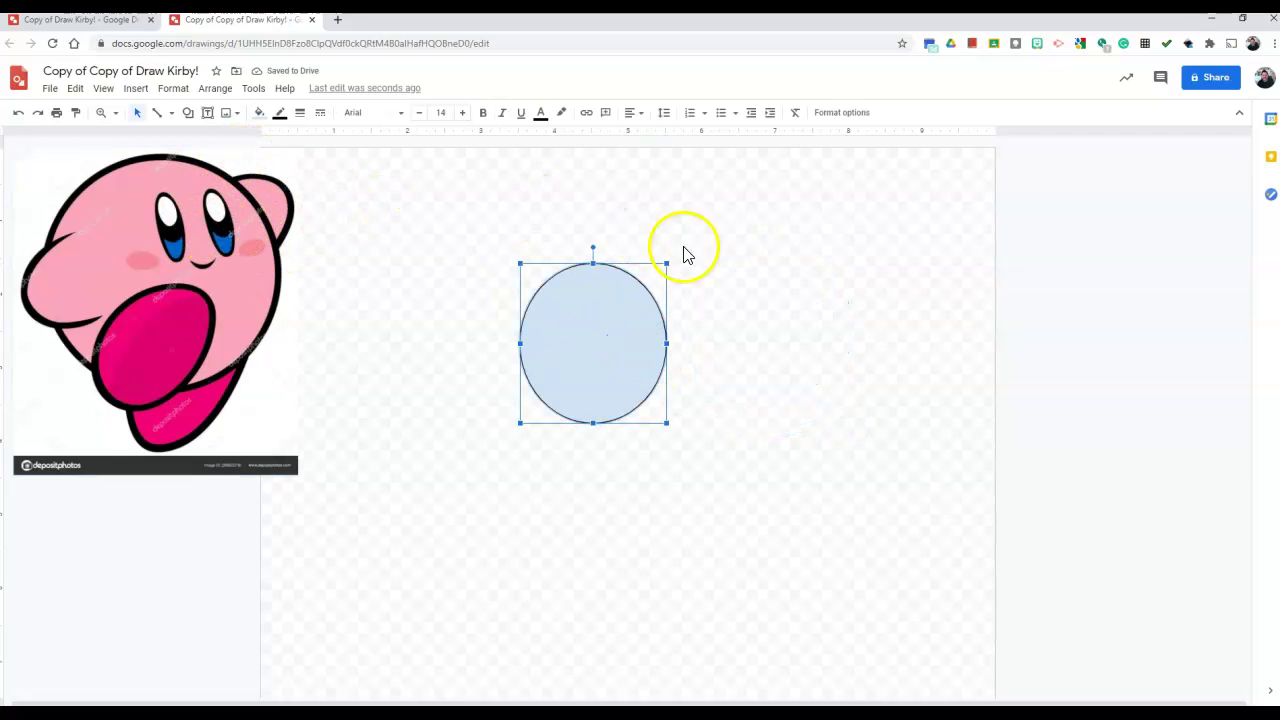
# Step: Rotate the oval about 28° clockwise, narrow it, and nudge it slightly down-right
pyautogui.moveTo(647, 243); pyautogui.dragTo(645, 246)
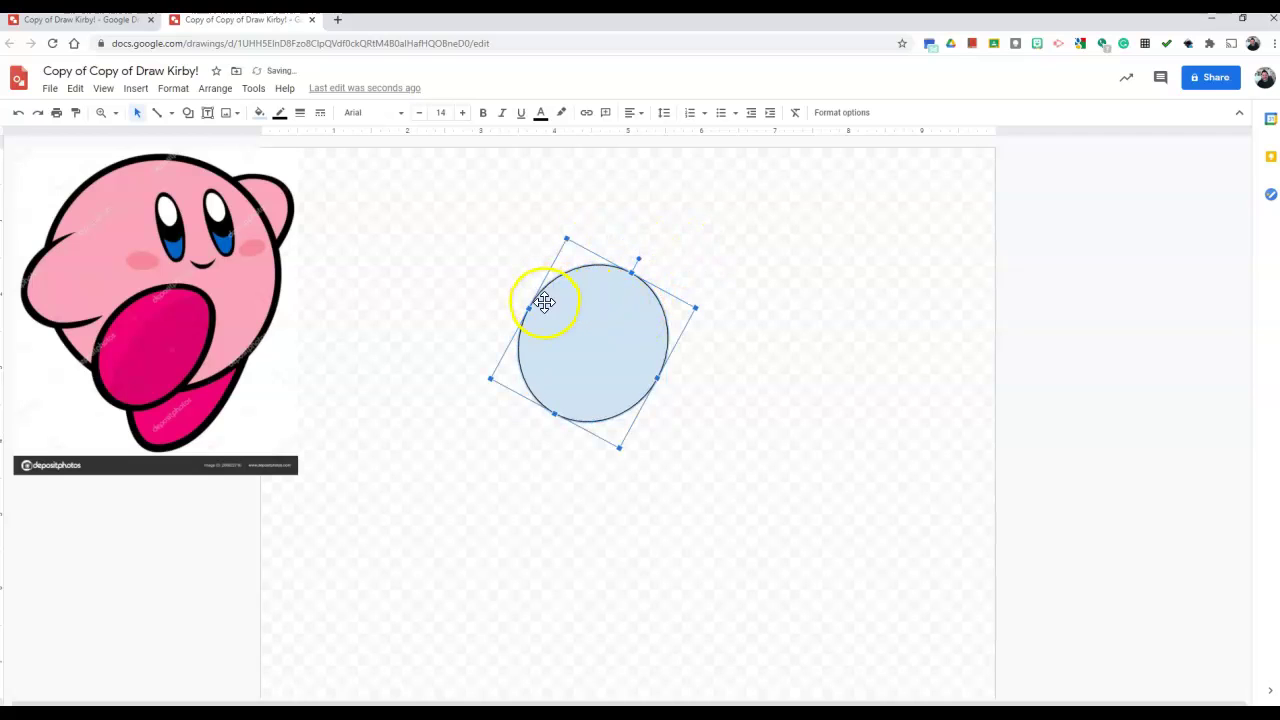
pyautogui.moveTo(553, 315)
pyautogui.mouseDown()
pyautogui.moveTo(579, 325)
pyautogui.moveTo(218, 206)
pyautogui.mouseUp()
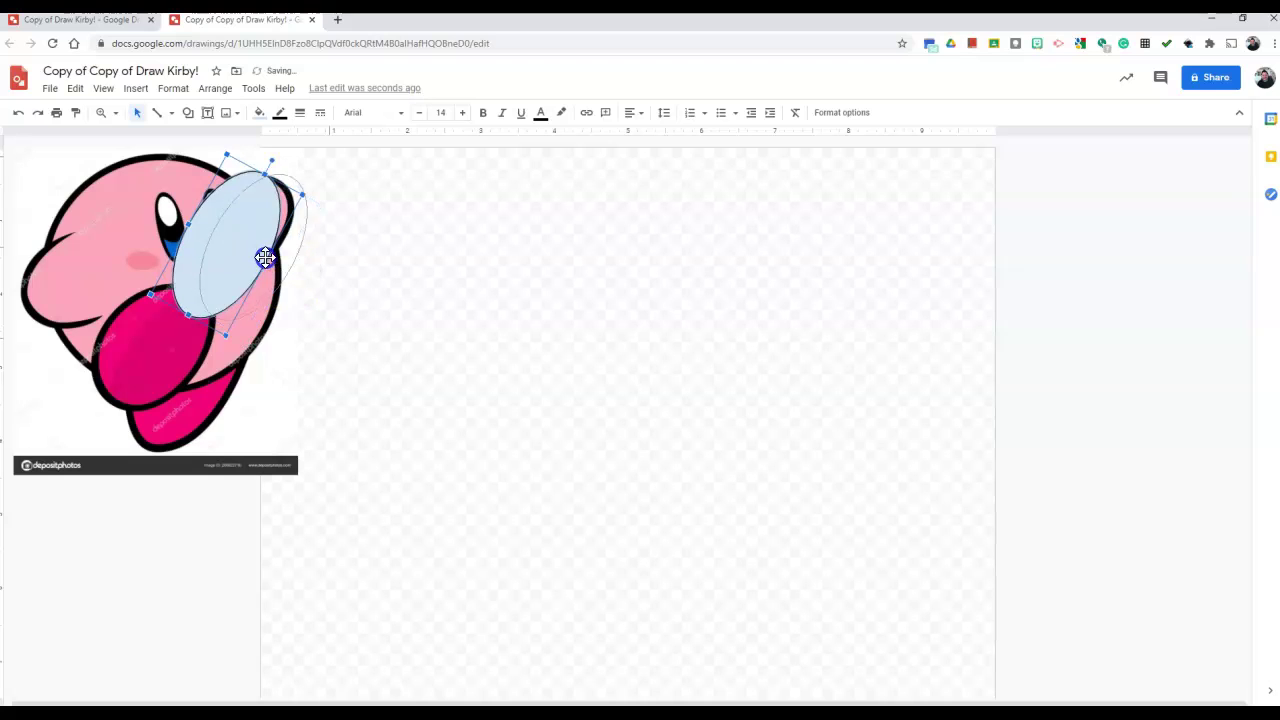
pyautogui.moveTo(297, 166); pyautogui.dragTo(327, 243)
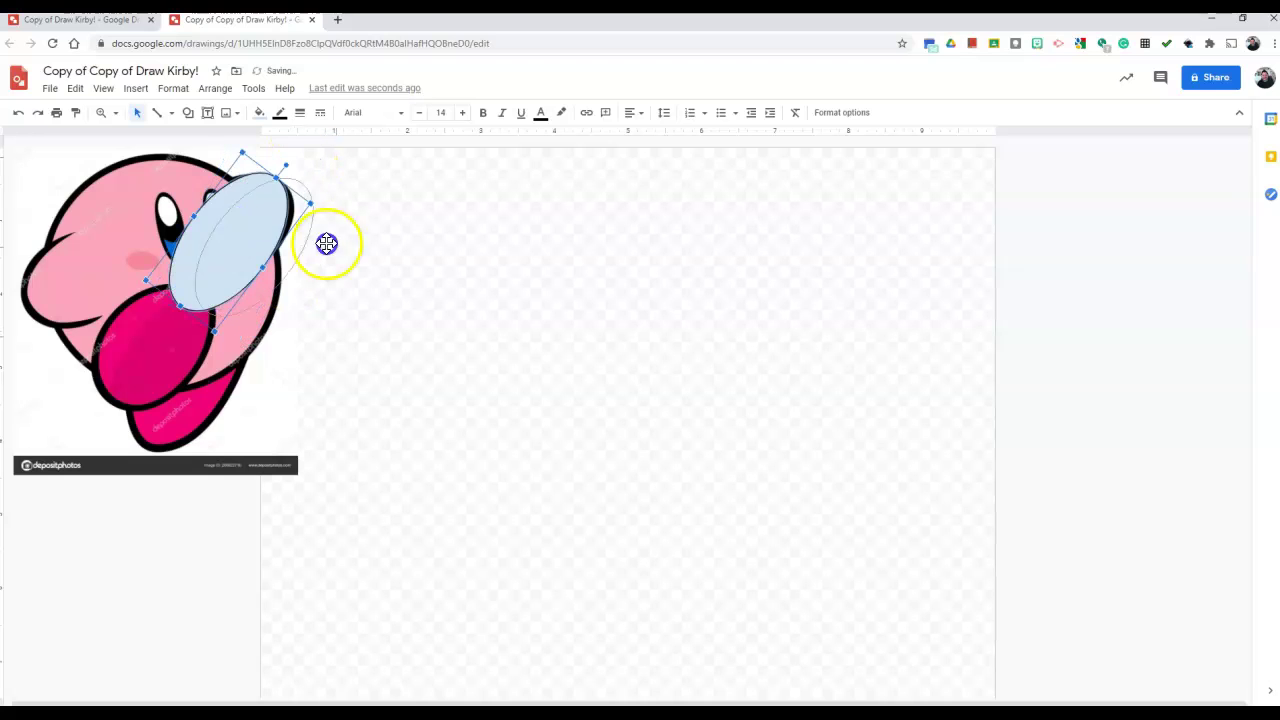
pyautogui.hotkey('ctrl', 'z')
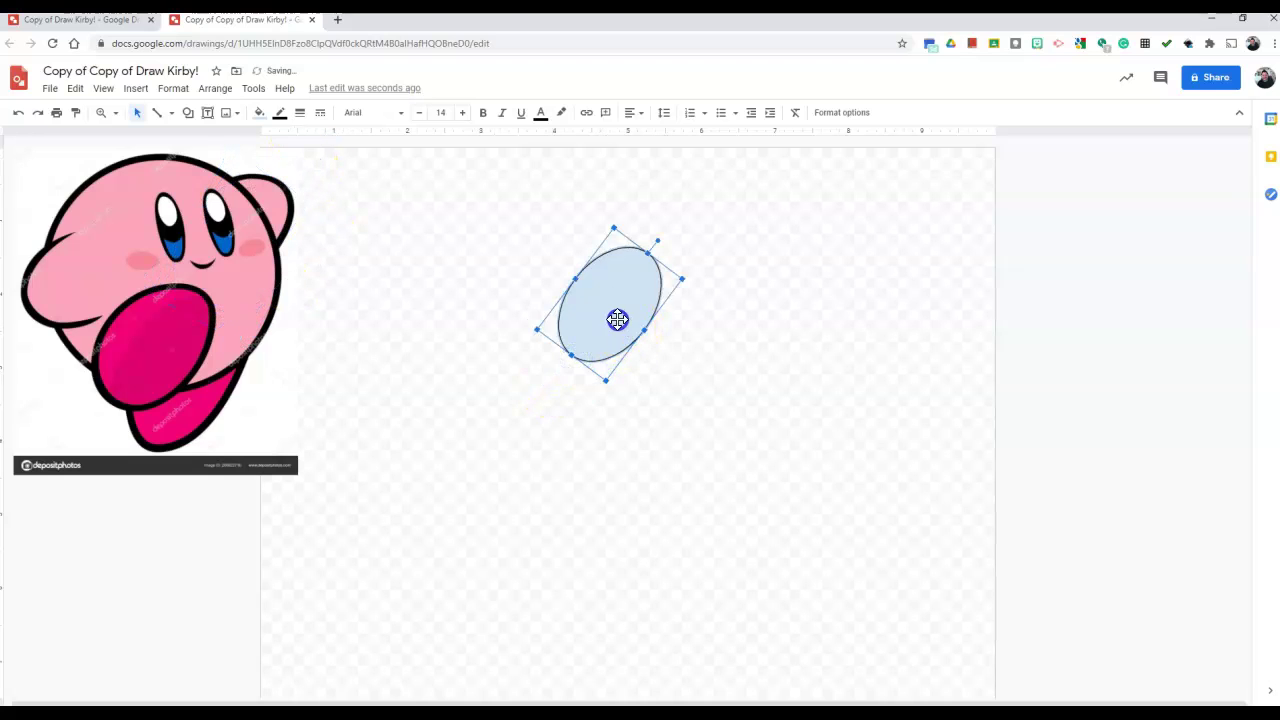
pyautogui.moveTo(622, 318); pyautogui.dragTo(655, 333)
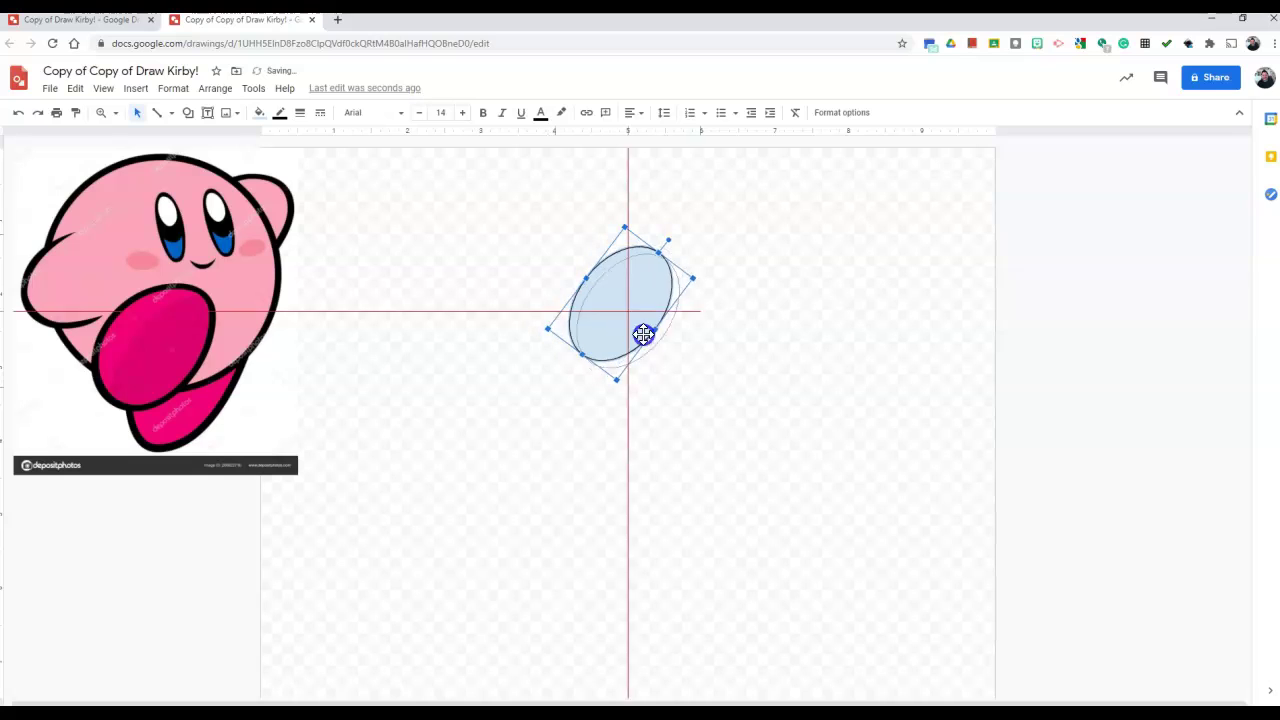
# Step: Give the oval a light pink fill with a thick black outline, shifted slightly right
pyautogui.click(270, 118)
pyautogui.click(398, 222)
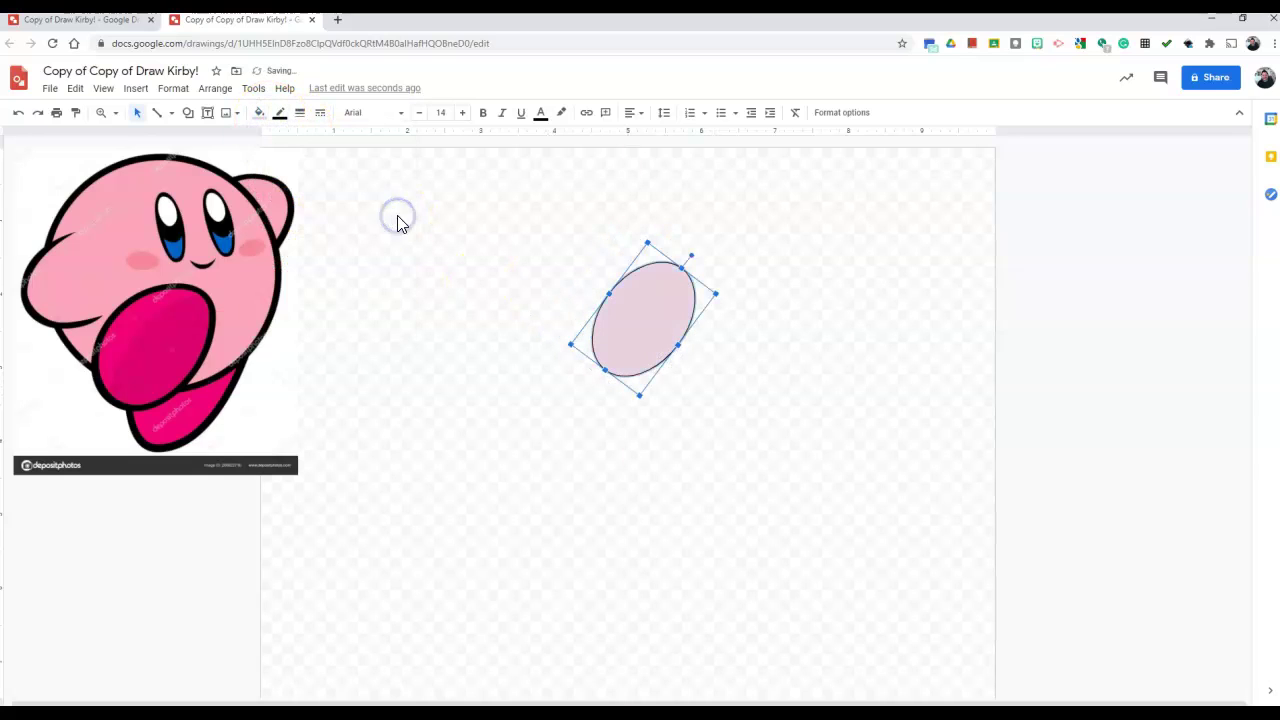
pyautogui.click(281, 114)
pyautogui.click(283, 157)
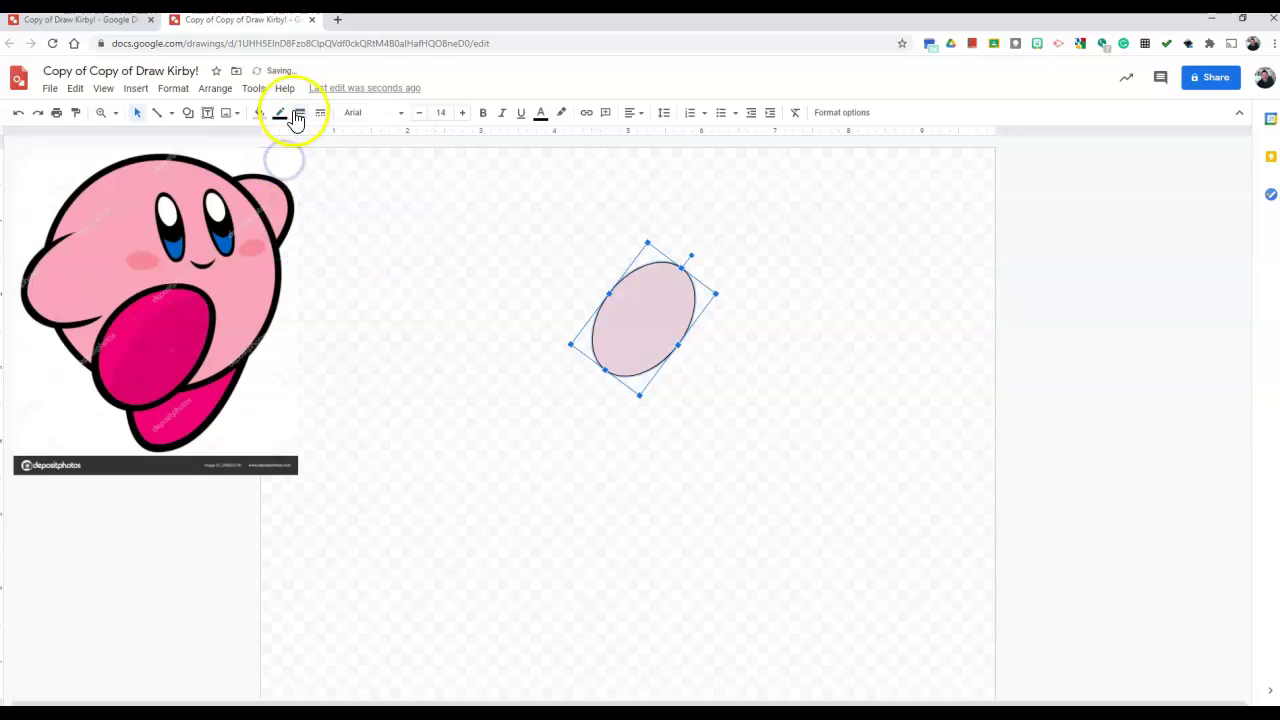
pyautogui.click(298, 116)
pyautogui.click(330, 222)
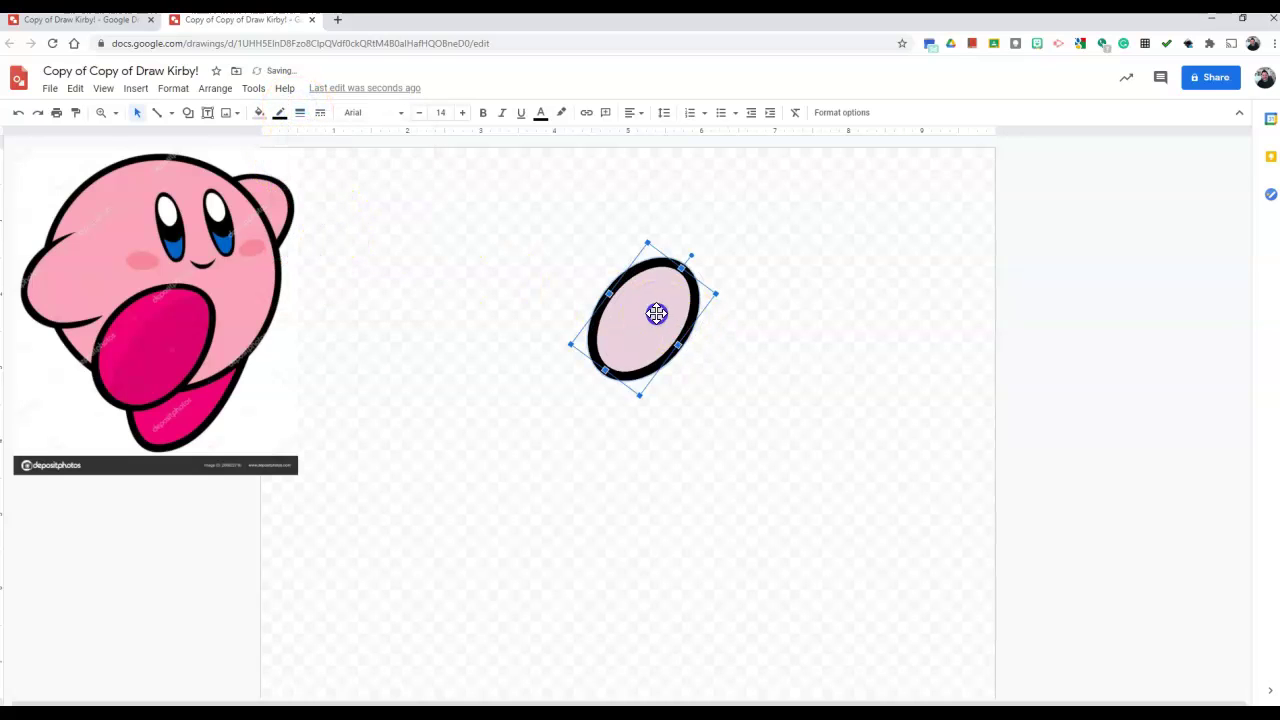
pyautogui.moveTo(656, 314); pyautogui.dragTo(697, 312)
# Step: Try a deeper pink fill, then apply a brighter custom pink
pyautogui.click(260, 114)
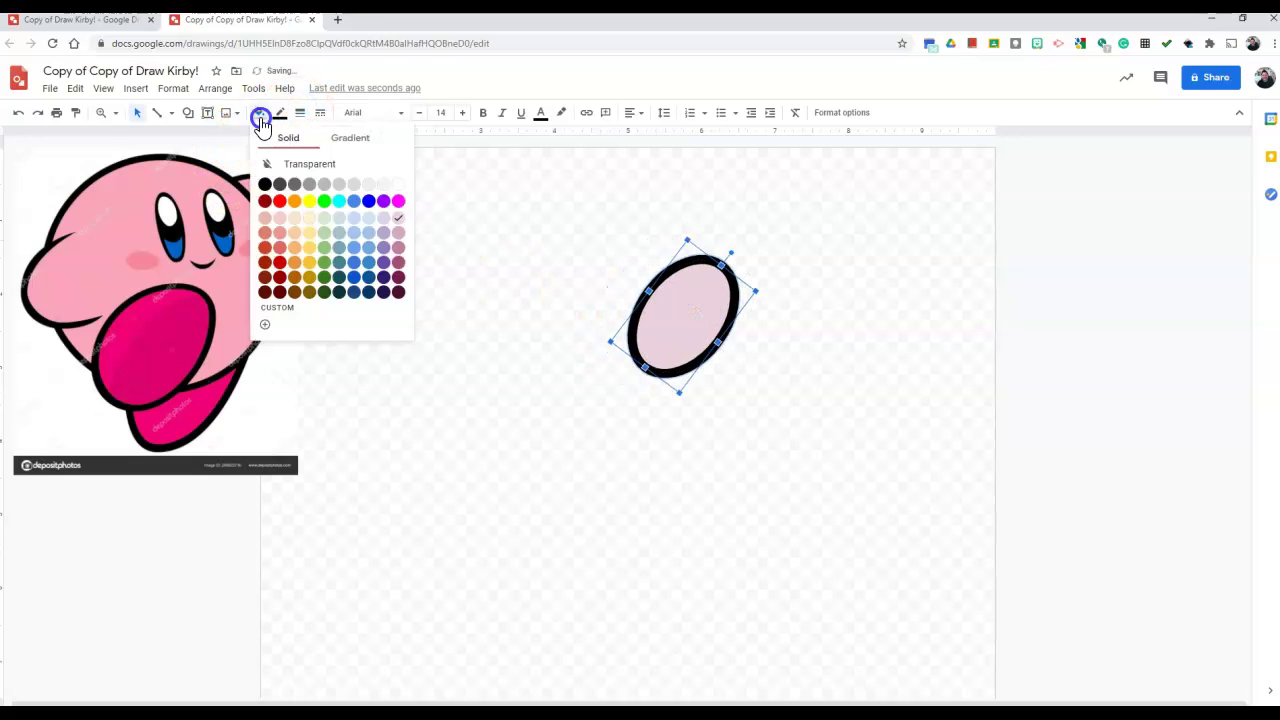
pyautogui.click(397, 233)
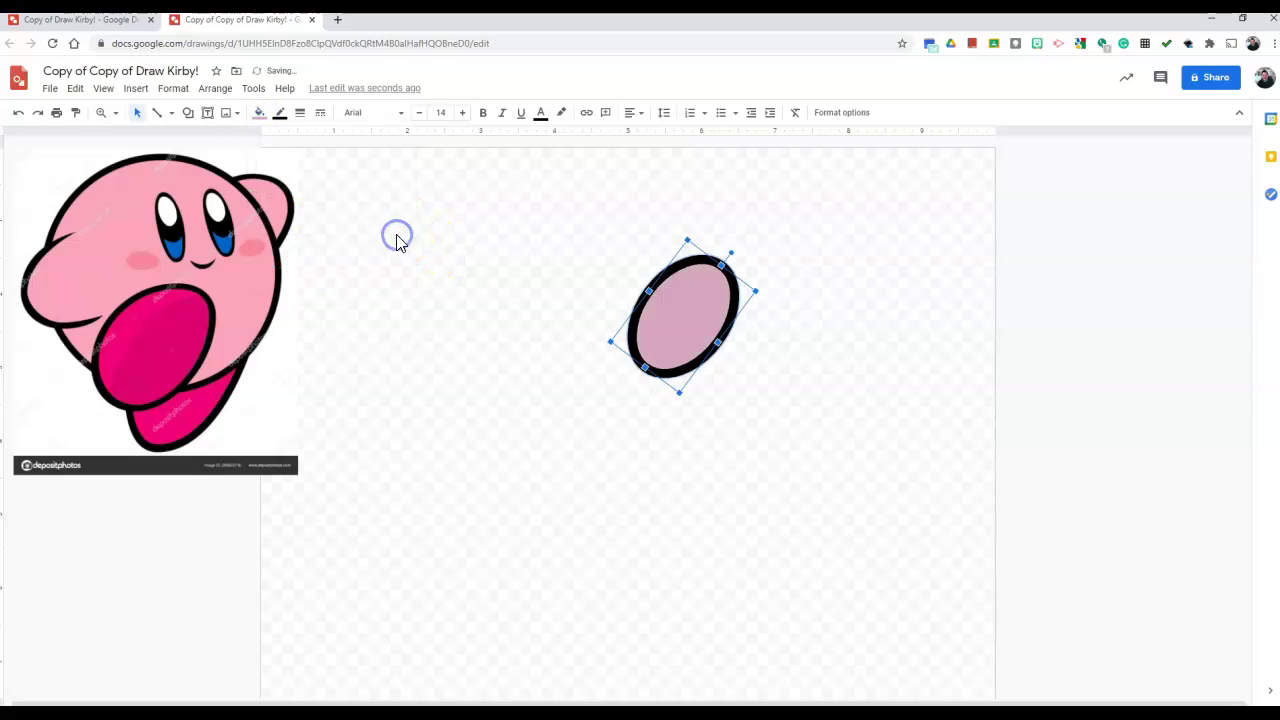
pyautogui.click(260, 116)
pyautogui.click(295, 314)
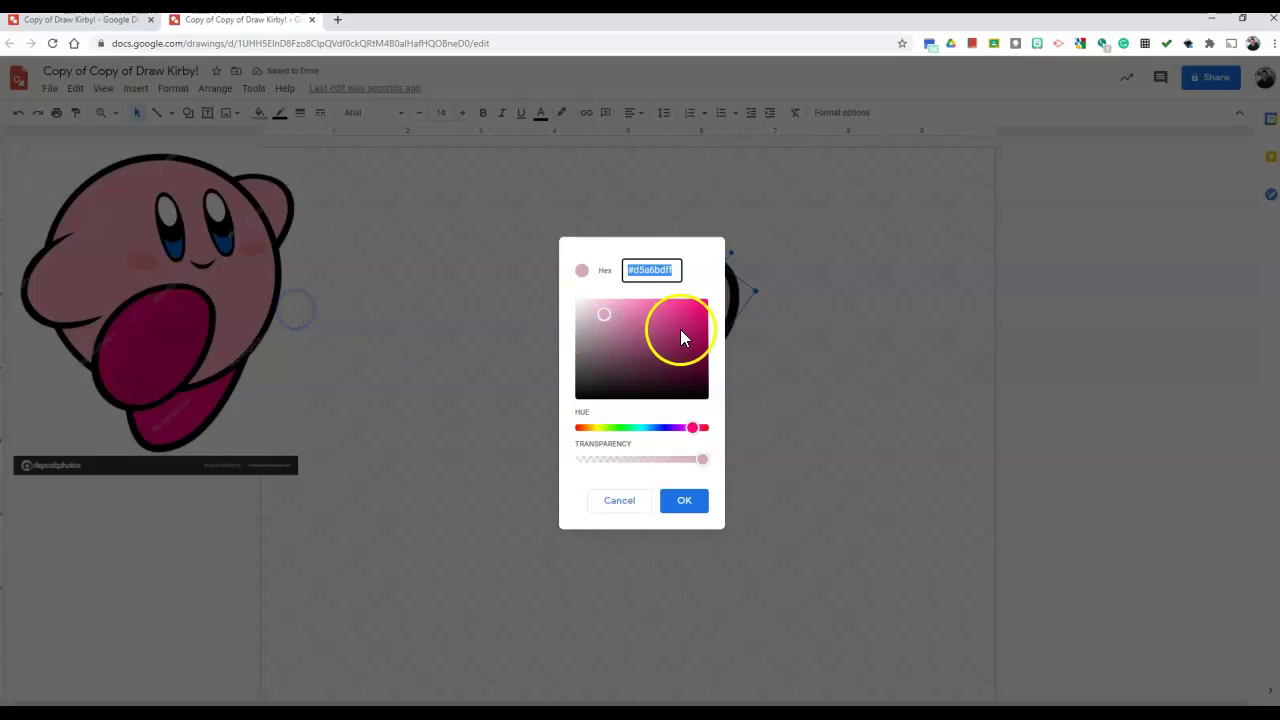
pyautogui.moveTo(604, 318); pyautogui.dragTo(610, 316)
pyautogui.click(686, 502)
pyautogui.click(668, 288)
pyautogui.click(704, 506)
# Step: Reapply the saved custom pink fill through the custom colour editor and reselect the oval
pyautogui.click(702, 488)
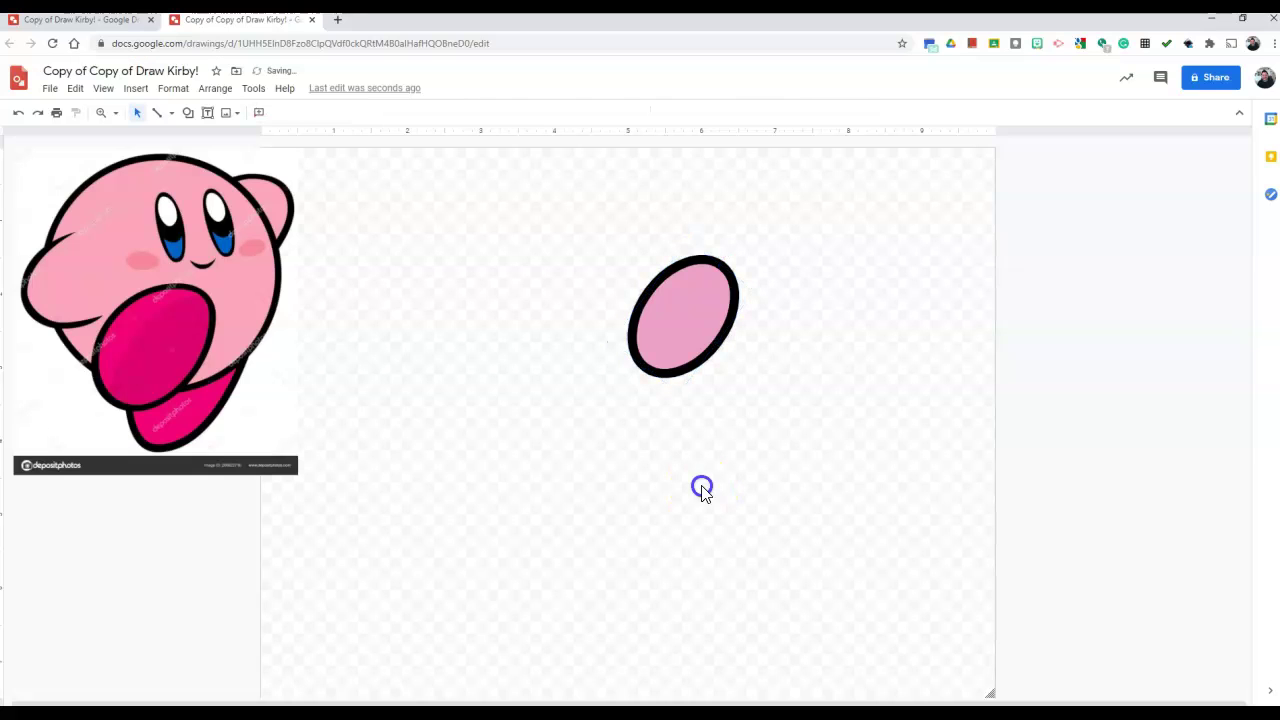
pyautogui.click(687, 284)
pyautogui.click(258, 112)
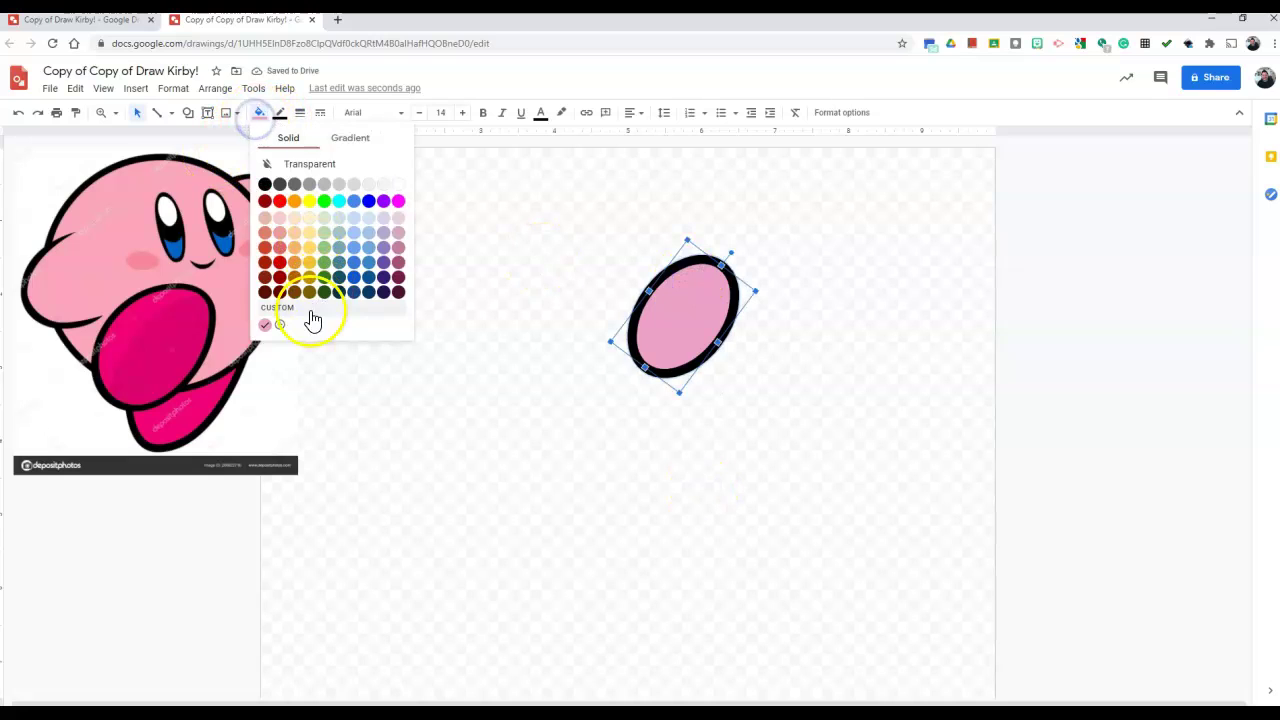
pyautogui.click(264, 324)
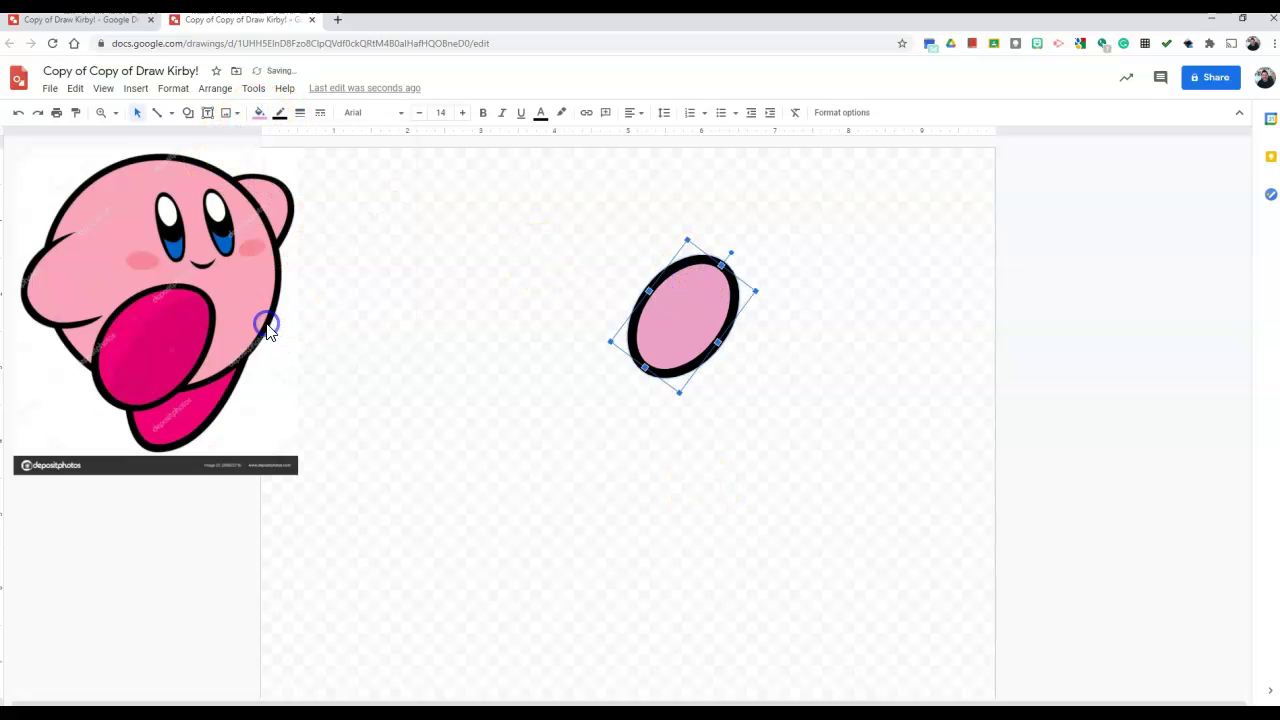
pyautogui.click(258, 118)
pyautogui.click(273, 307)
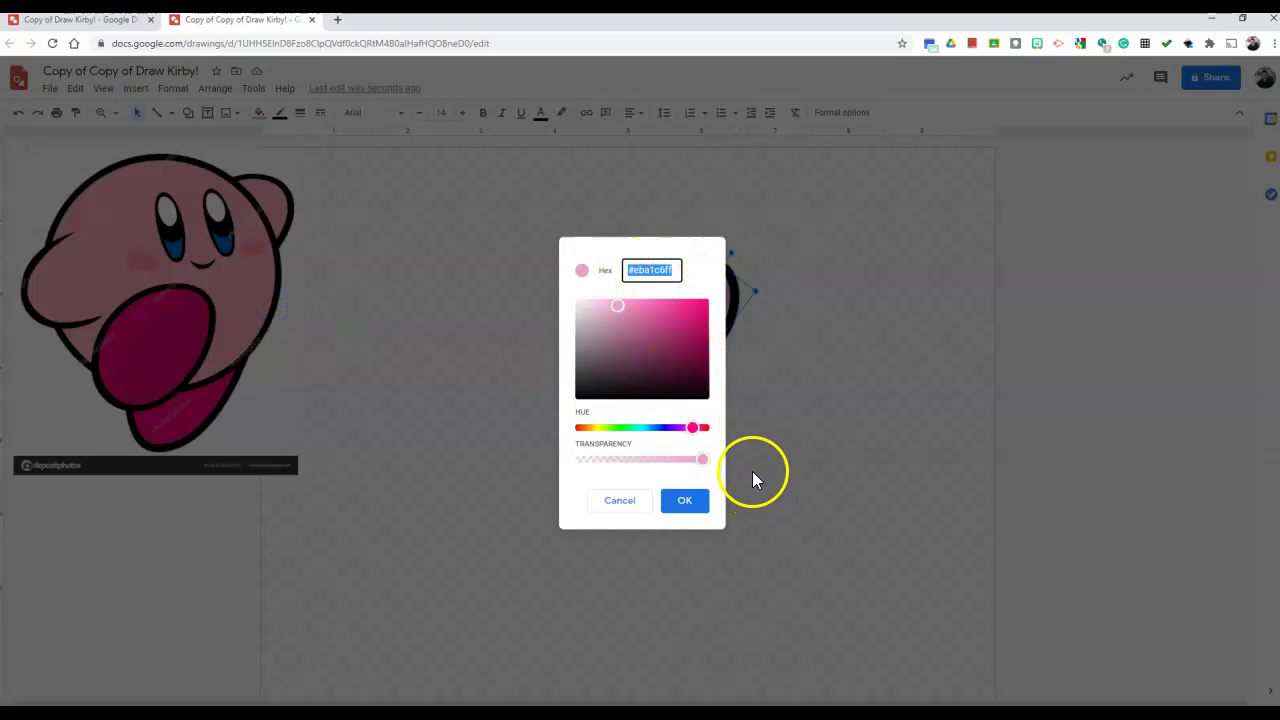
pyautogui.click(700, 504)
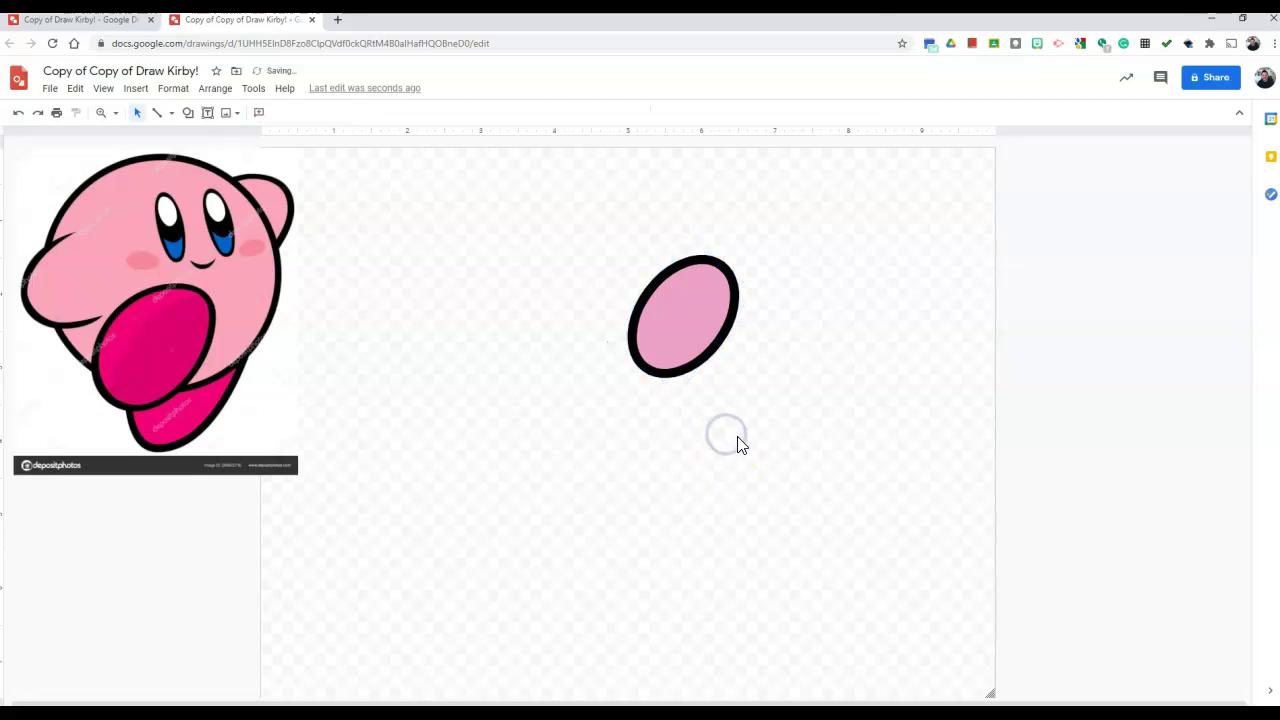
pyautogui.click(660, 352)
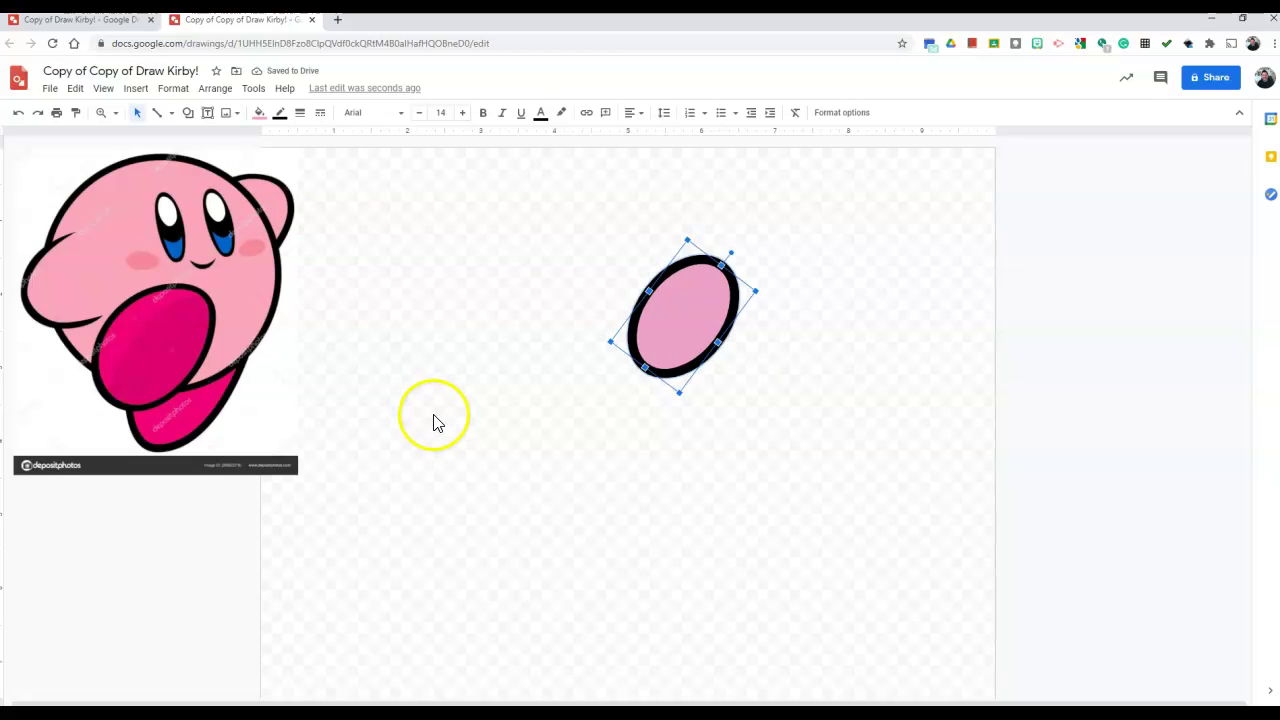
# Step: Duplicate the pink oval with Edit > Duplicate and place the copy below-left of the original
pyautogui.rightClick(678, 317)
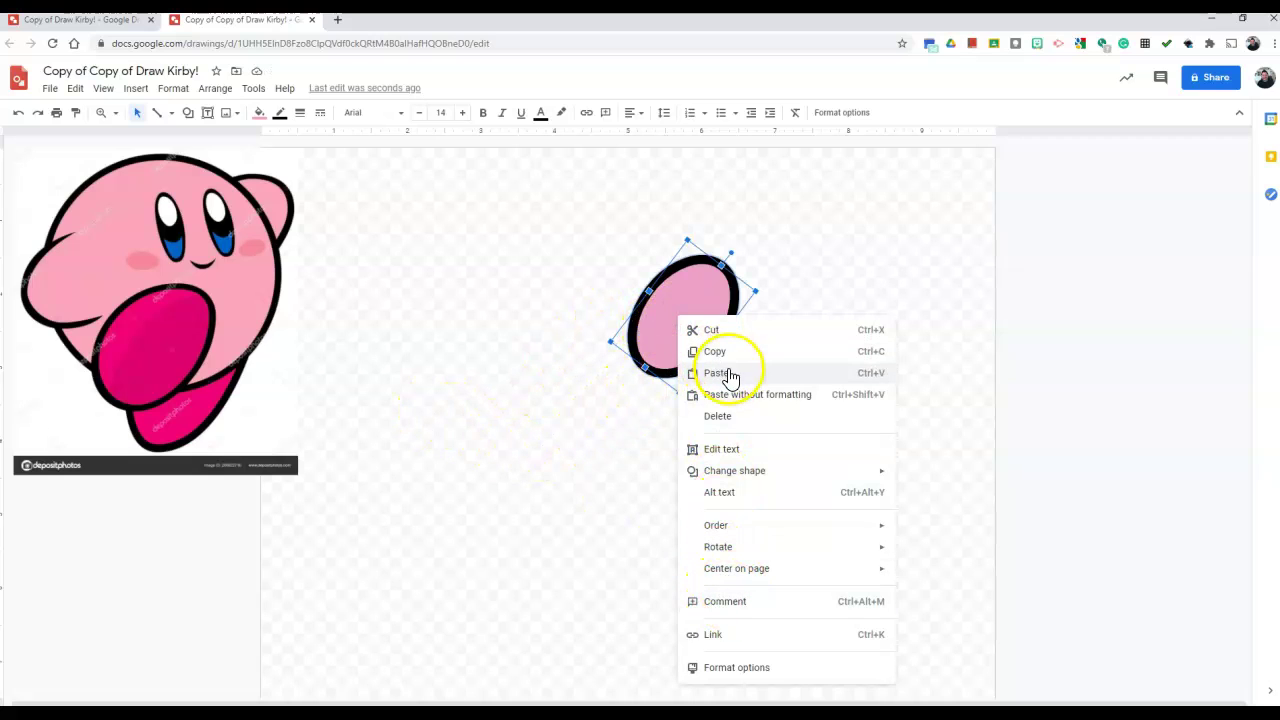
pyautogui.click(75, 88)
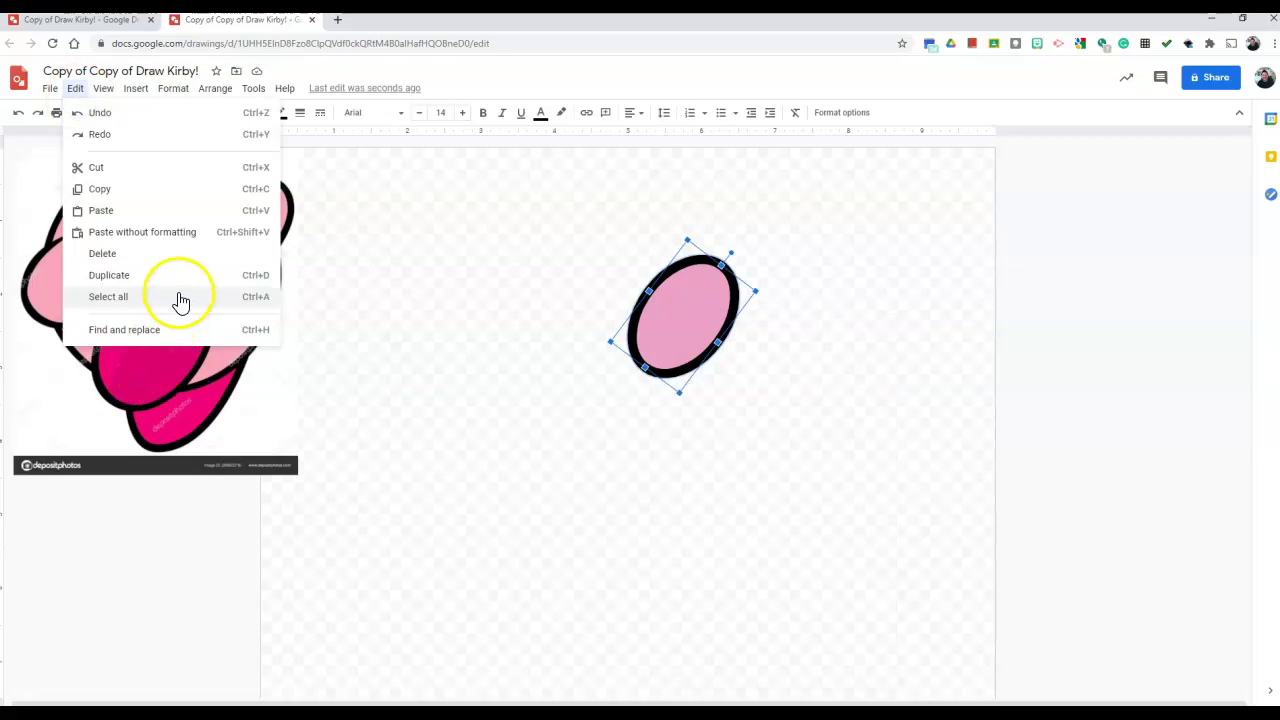
pyautogui.click(261, 281)
pyautogui.moveTo(727, 337)
pyautogui.mouseDown()
pyautogui.moveTo(347, 353)
pyautogui.moveTo(418, 360)
pyautogui.moveTo(196, 407)
pyautogui.mouseUp()
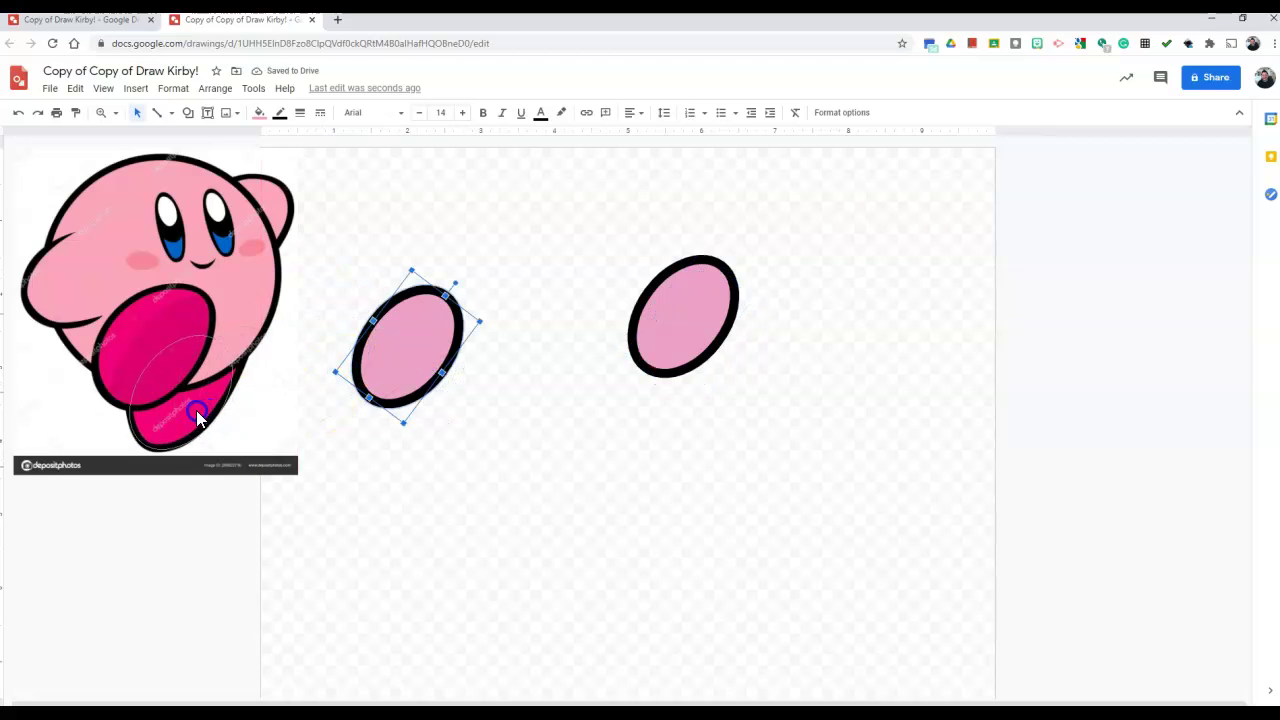
pyautogui.moveTo(315, 379)
pyautogui.mouseDown()
pyautogui.moveTo(237, 377)
pyautogui.moveTo(534, 449)
pyautogui.moveTo(214, 352)
pyautogui.moveTo(248, 318)
pyautogui.moveTo(229, 343)
pyautogui.moveTo(649, 401)
pyautogui.mouseUp()
# Step: Fill the lower oval with a custom bright magenta pink
pyautogui.click(258, 113)
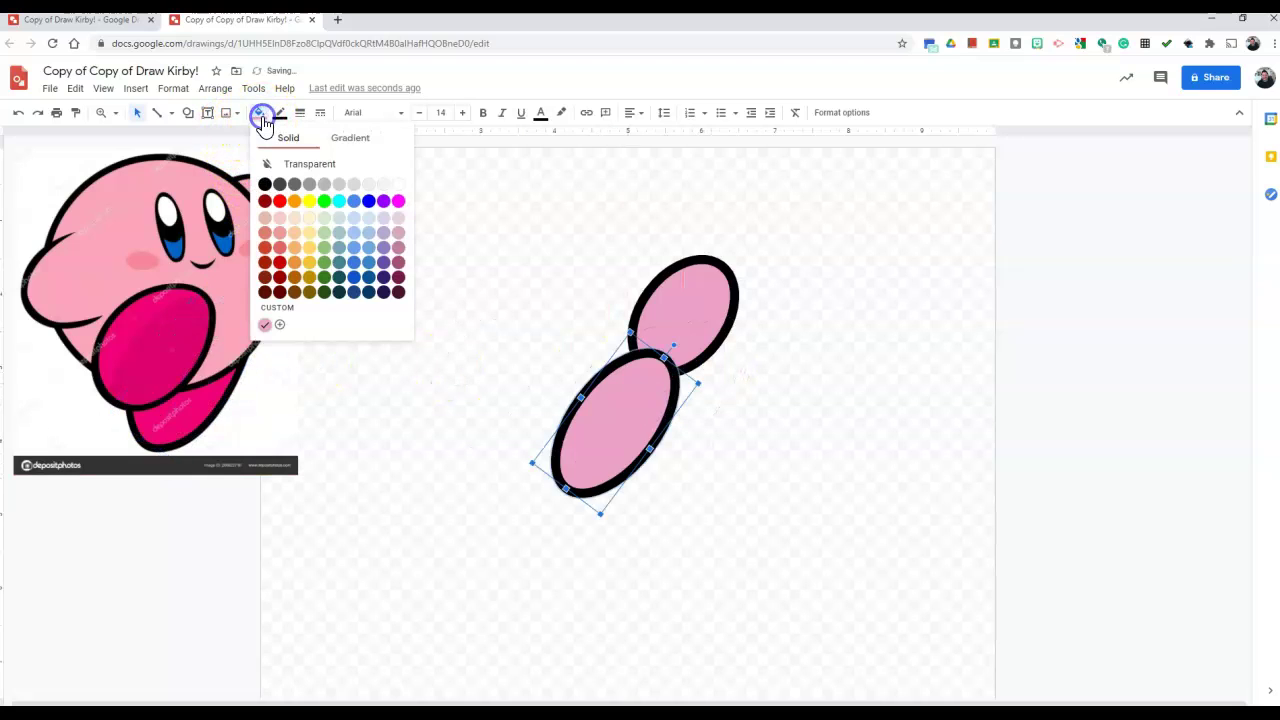
pyautogui.click(398, 262)
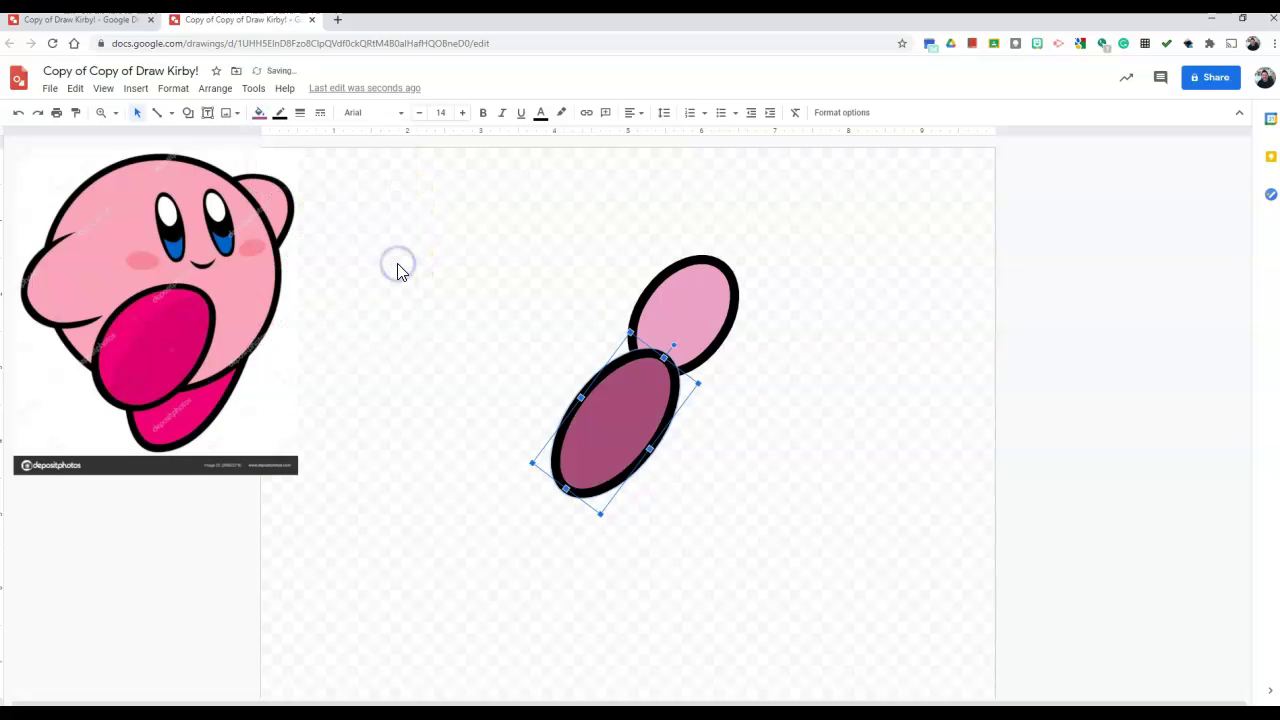
pyautogui.click(263, 117)
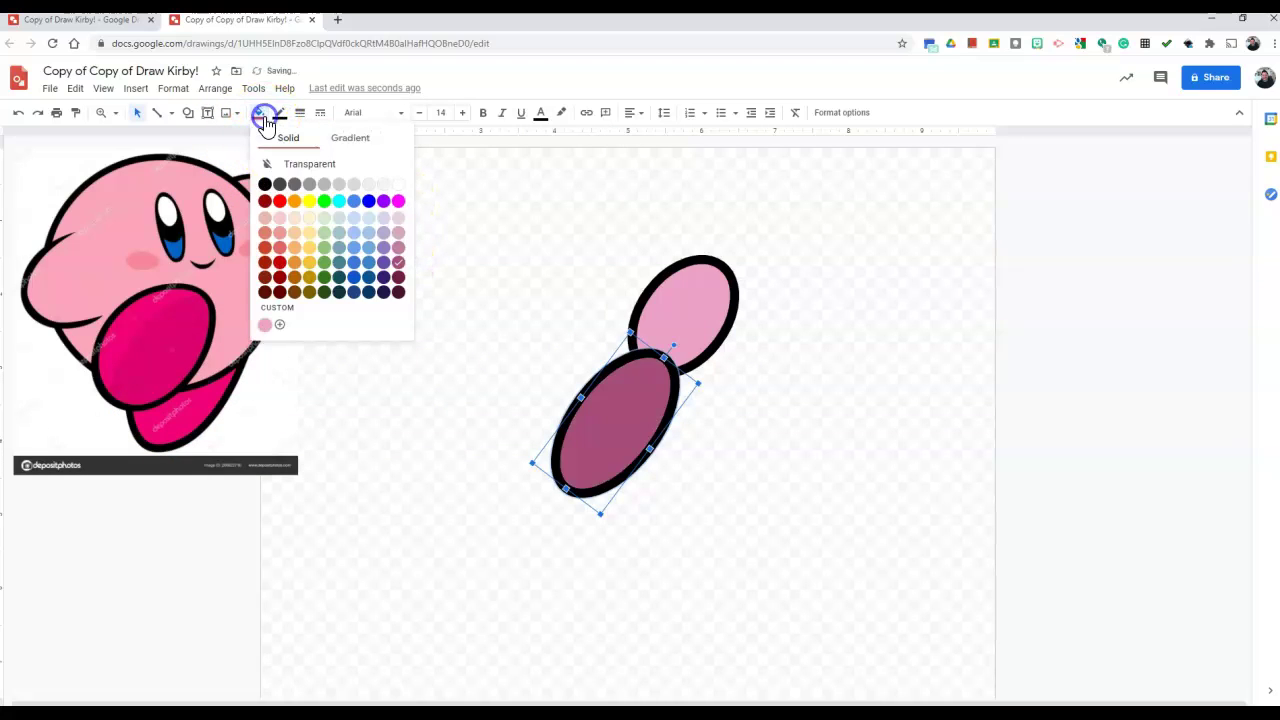
pyautogui.click(280, 324)
pyautogui.click(668, 323)
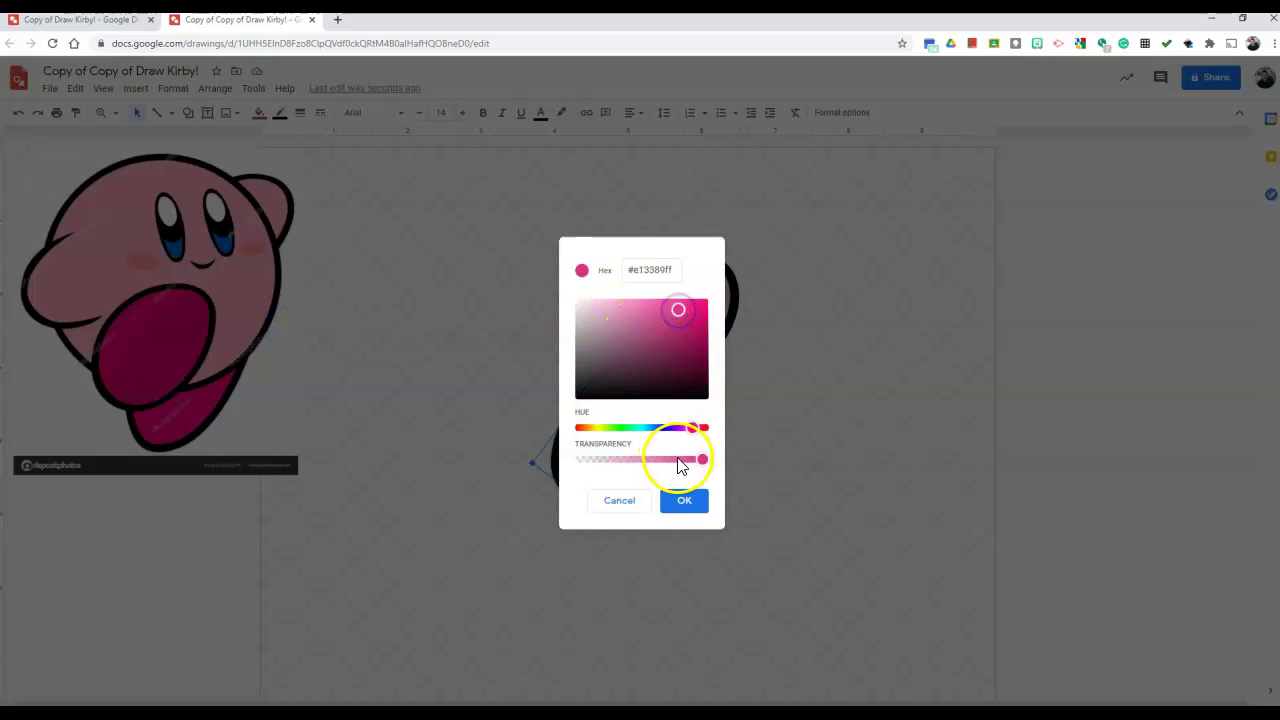
pyautogui.click(686, 497)
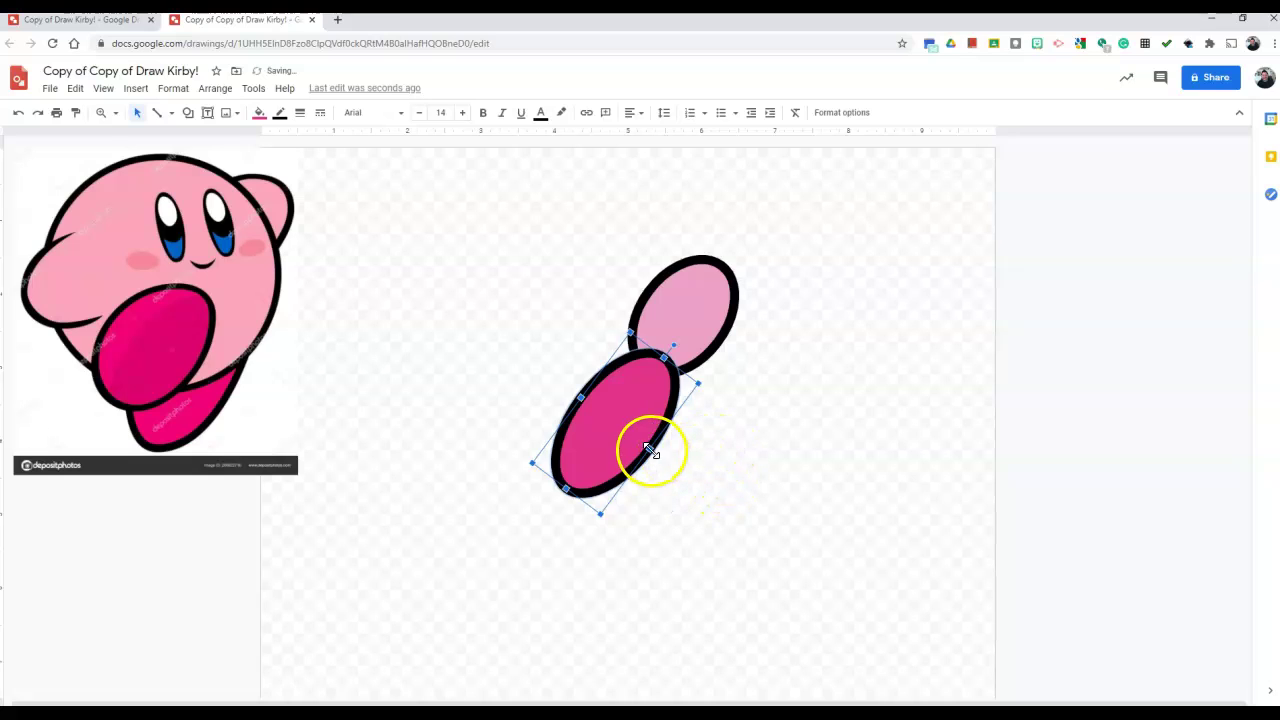
# Step: Widen the magenta ellipse slightly and reselect the light pink upper ellipse
pyautogui.moveTo(663, 452); pyautogui.dragTo(651, 434)
pyautogui.click(696, 436)
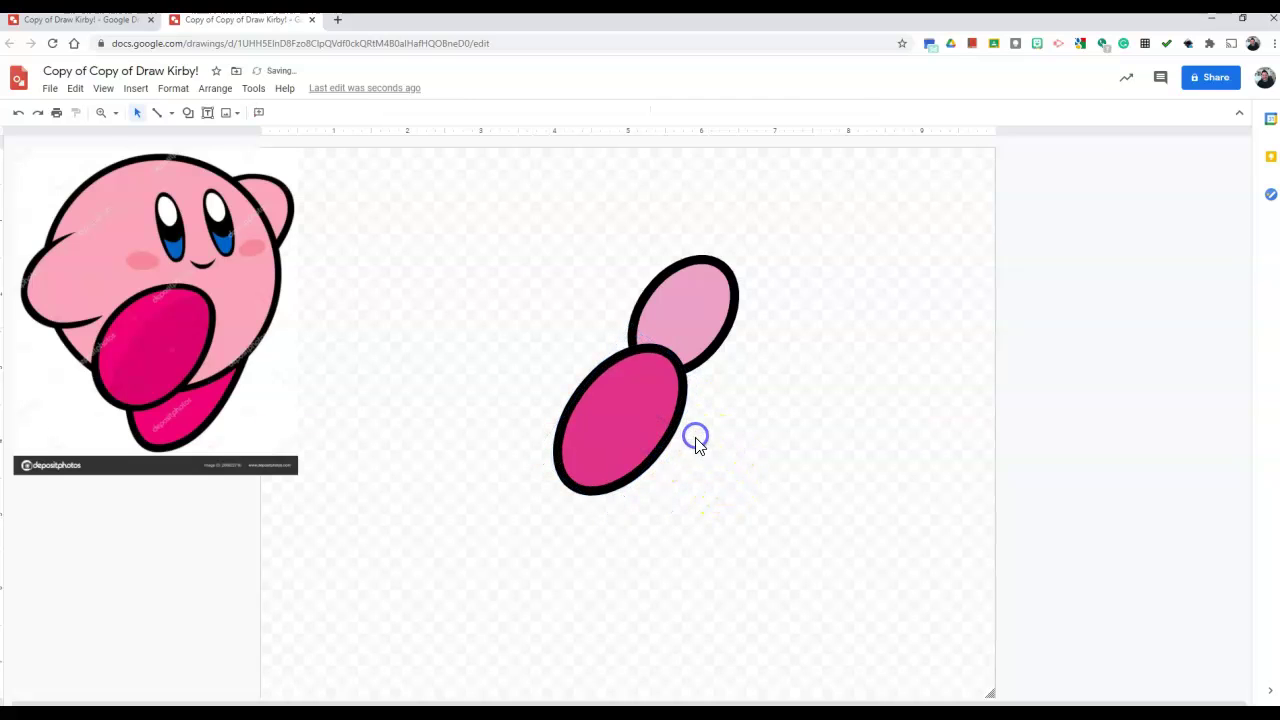
pyautogui.click(703, 291)
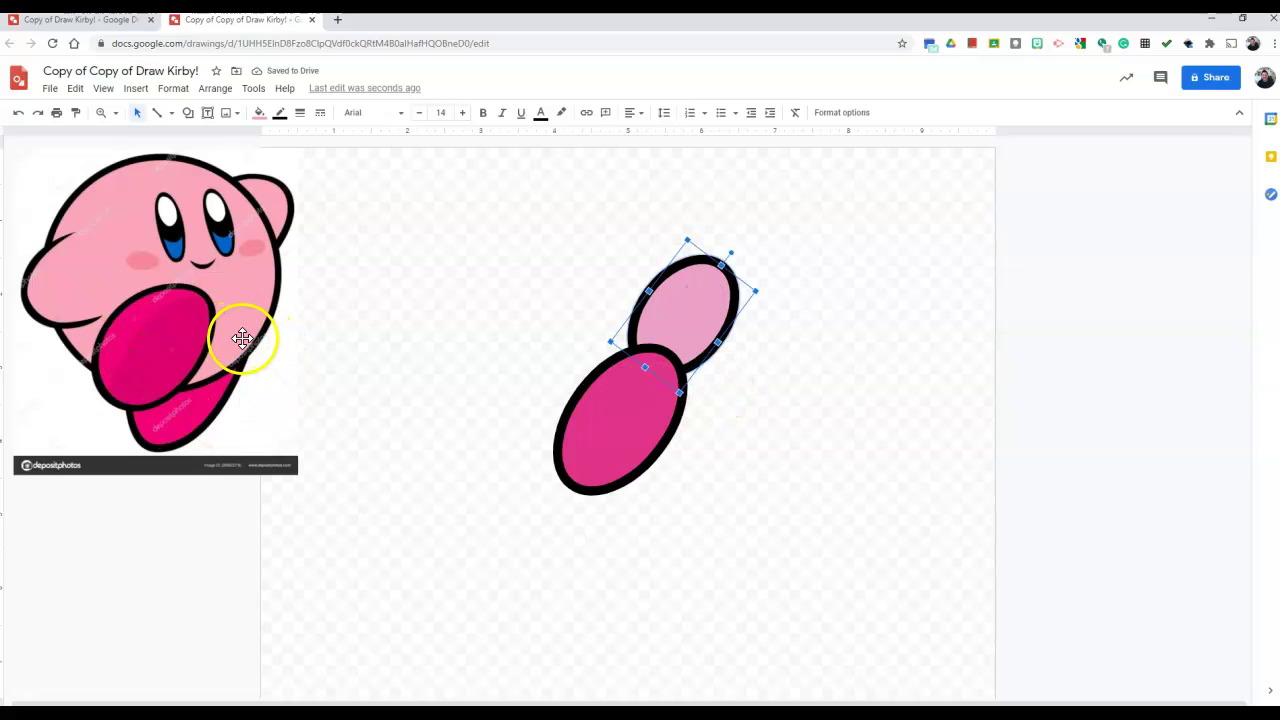
pyautogui.click(555, 422)
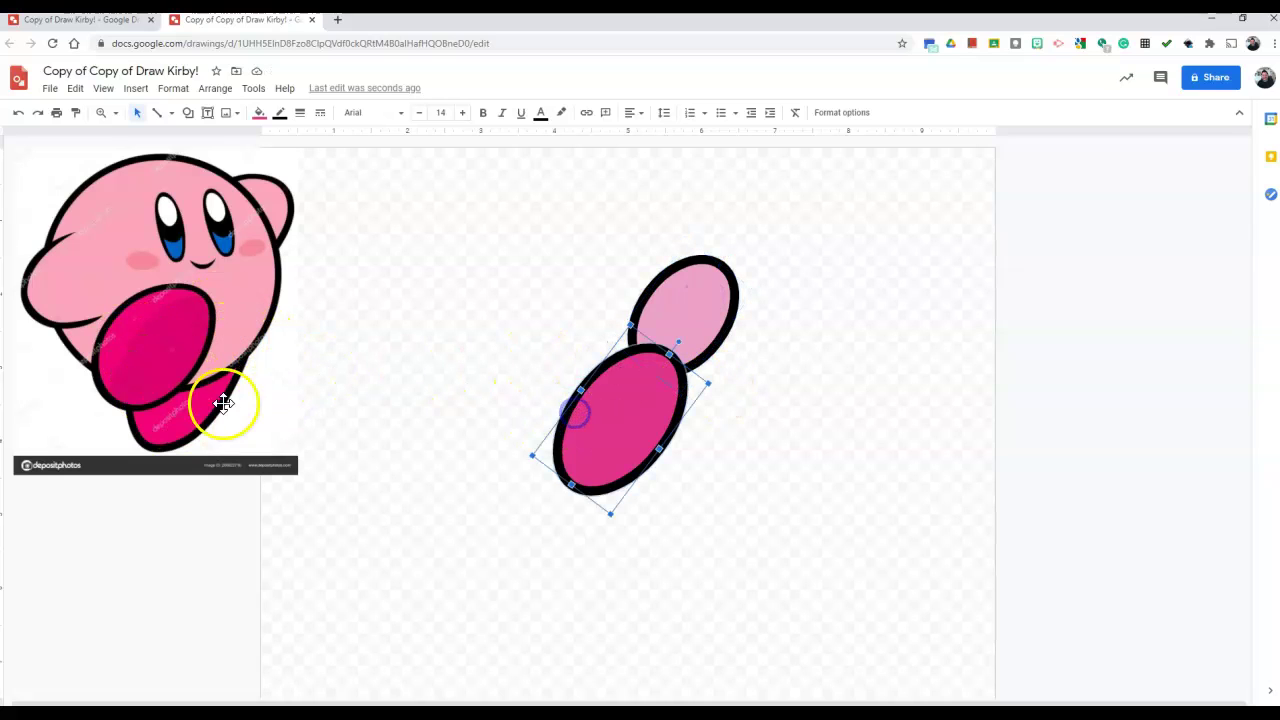
pyautogui.click(680, 268)
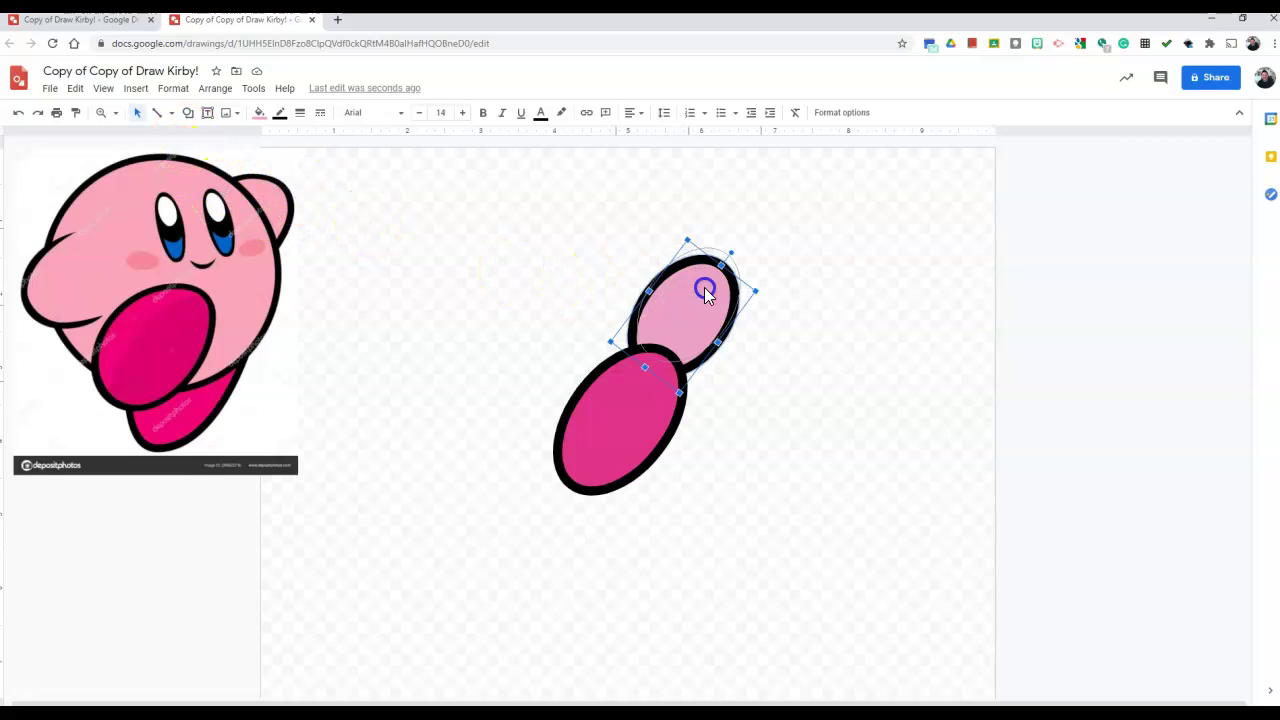
# Step: Copy the light pink ellipse and enlarge it into a large round body circle
pyautogui.click(660, 380)
pyautogui.click(814, 466)
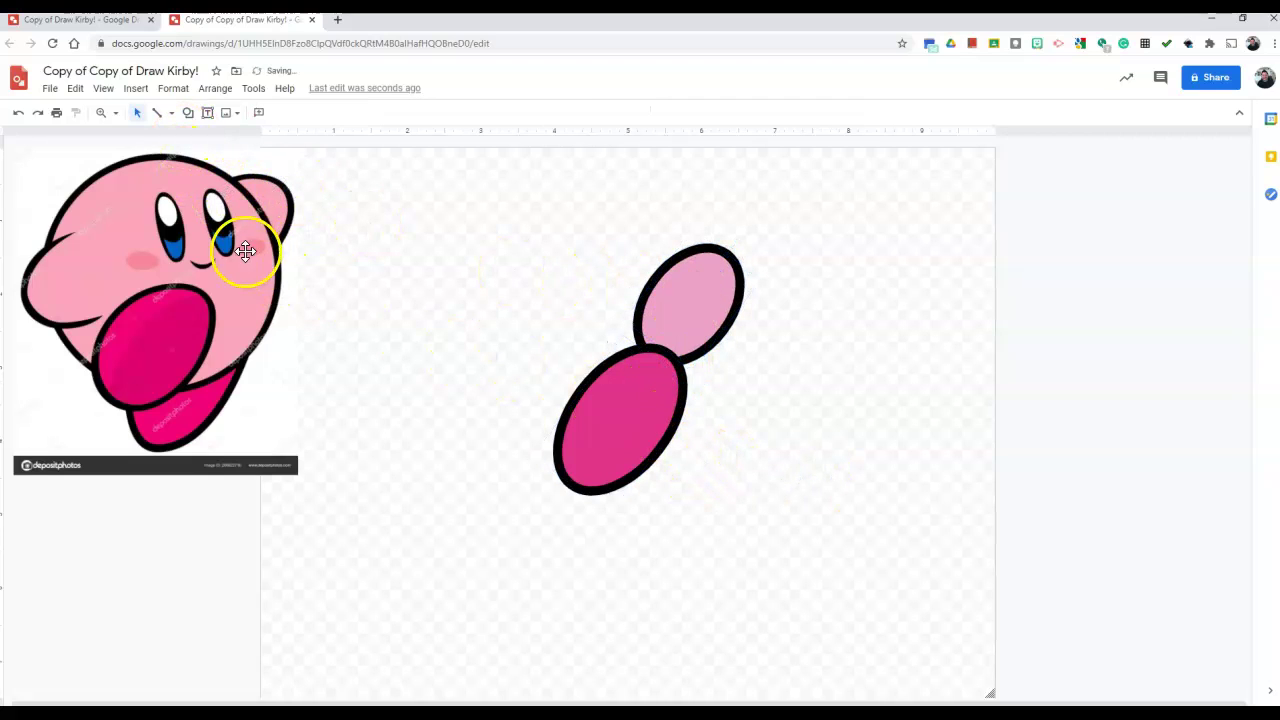
pyautogui.click(704, 276)
pyautogui.moveTo(709, 306); pyautogui.dragTo(486, 279)
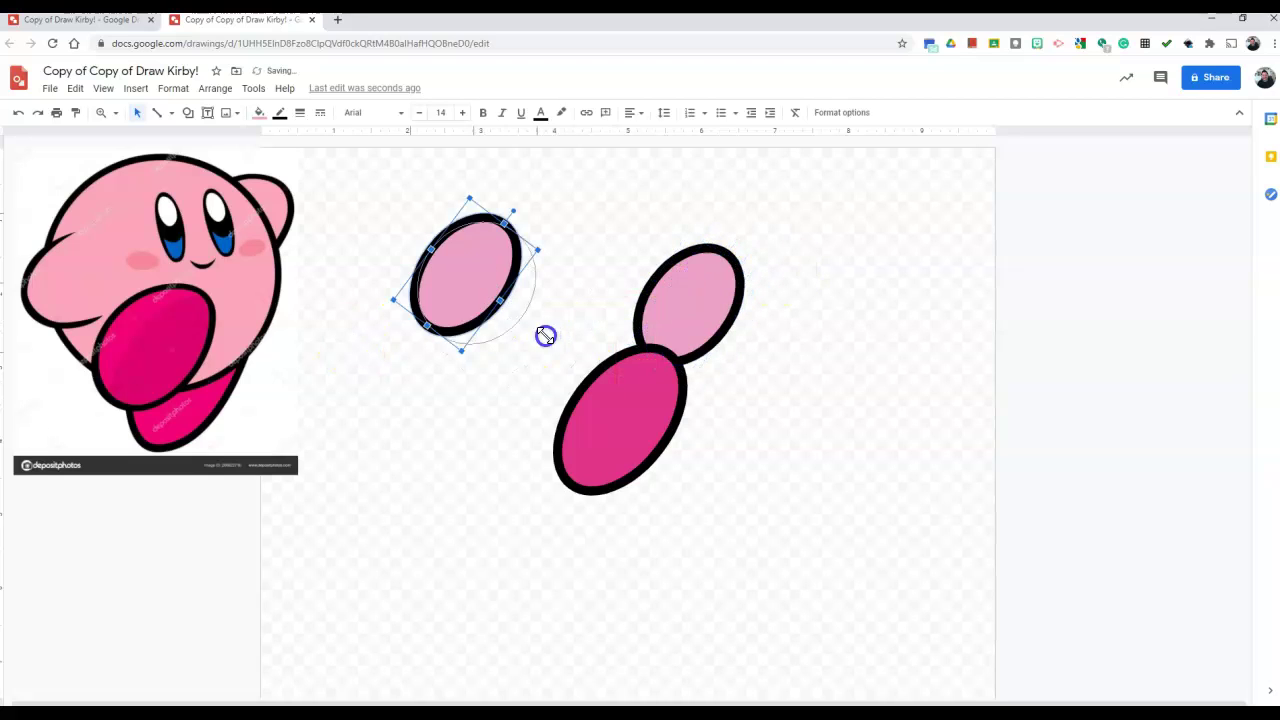
pyautogui.moveTo(560, 350); pyautogui.dragTo(623, 343)
pyautogui.moveTo(571, 271); pyautogui.dragTo(622, 205)
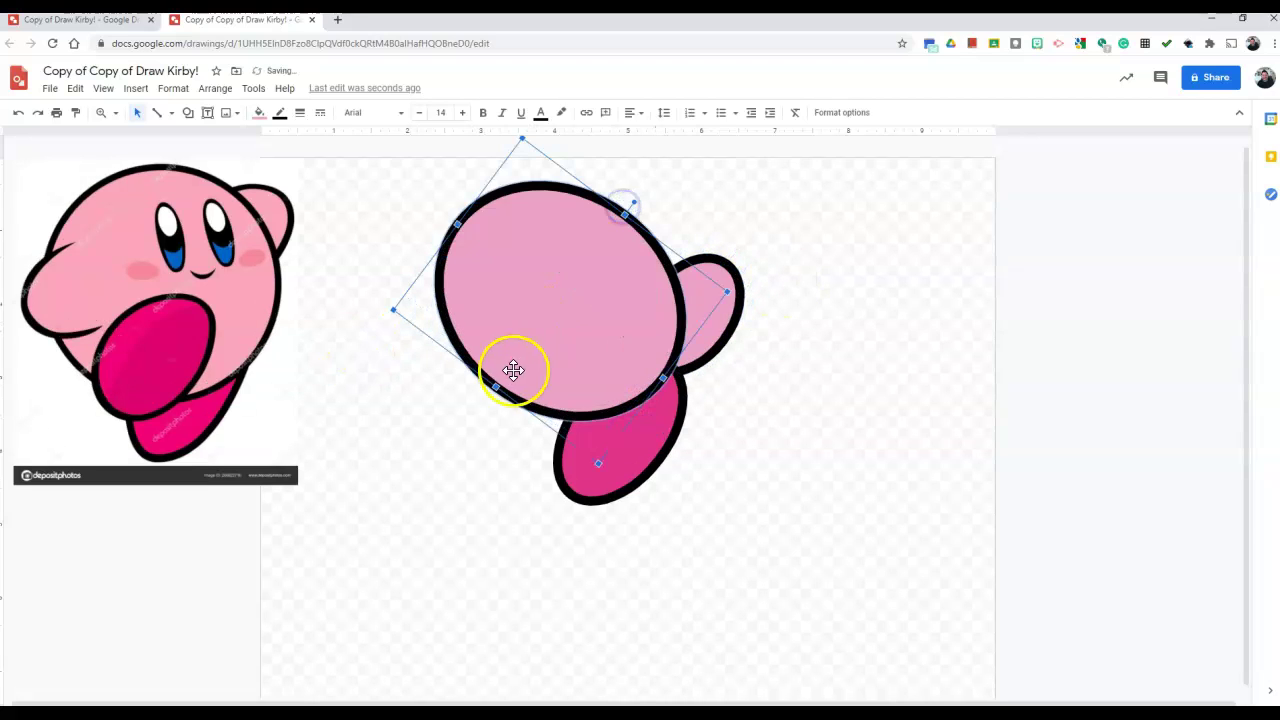
pyautogui.moveTo(508, 372); pyautogui.dragTo(457, 429)
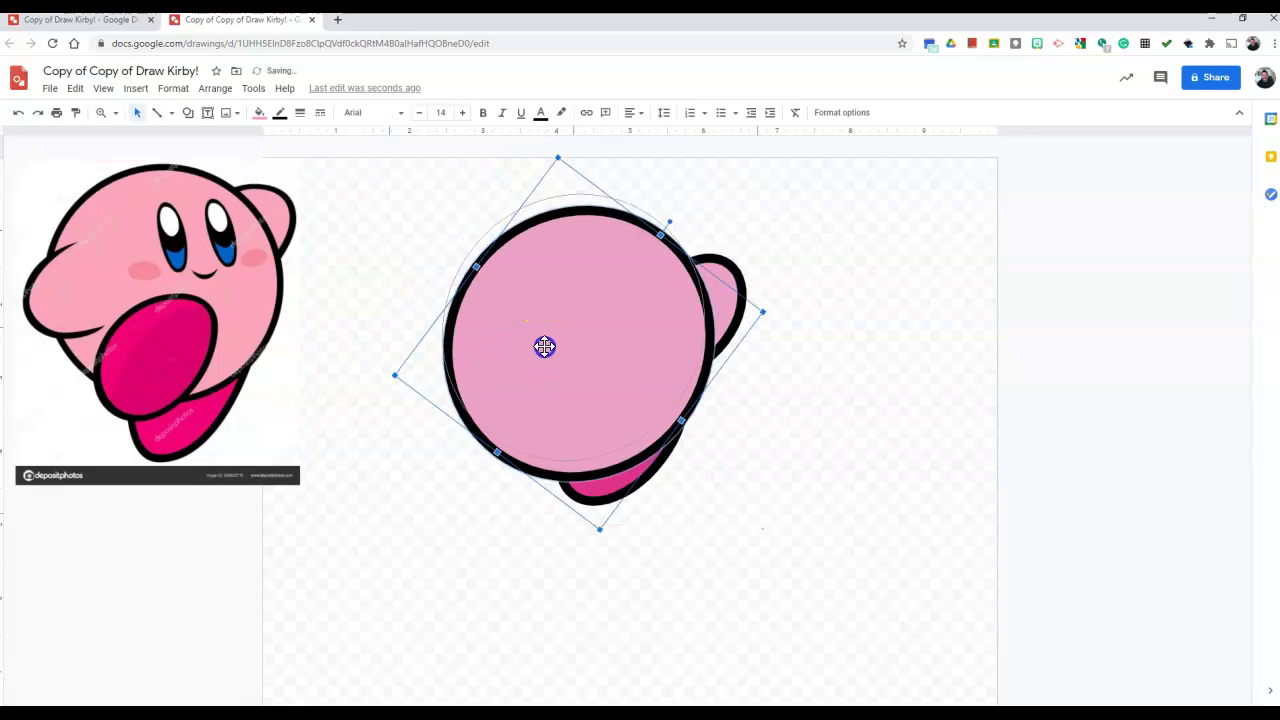
pyautogui.moveTo(528, 286); pyautogui.dragTo(551, 291)
# Step: Rotate the arm upright, set the body over the foot, and shift the arm right
pyautogui.click(724, 287)
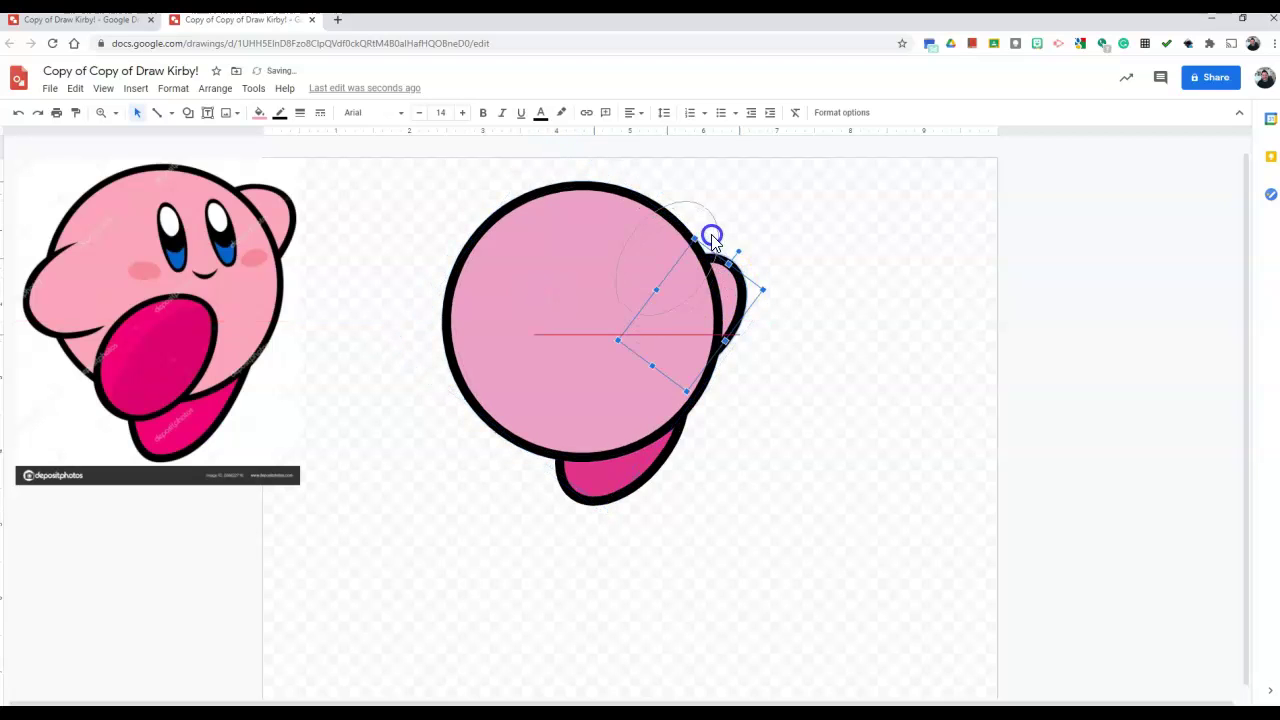
pyautogui.moveTo(711, 236); pyautogui.dragTo(708, 229)
pyautogui.click(679, 432)
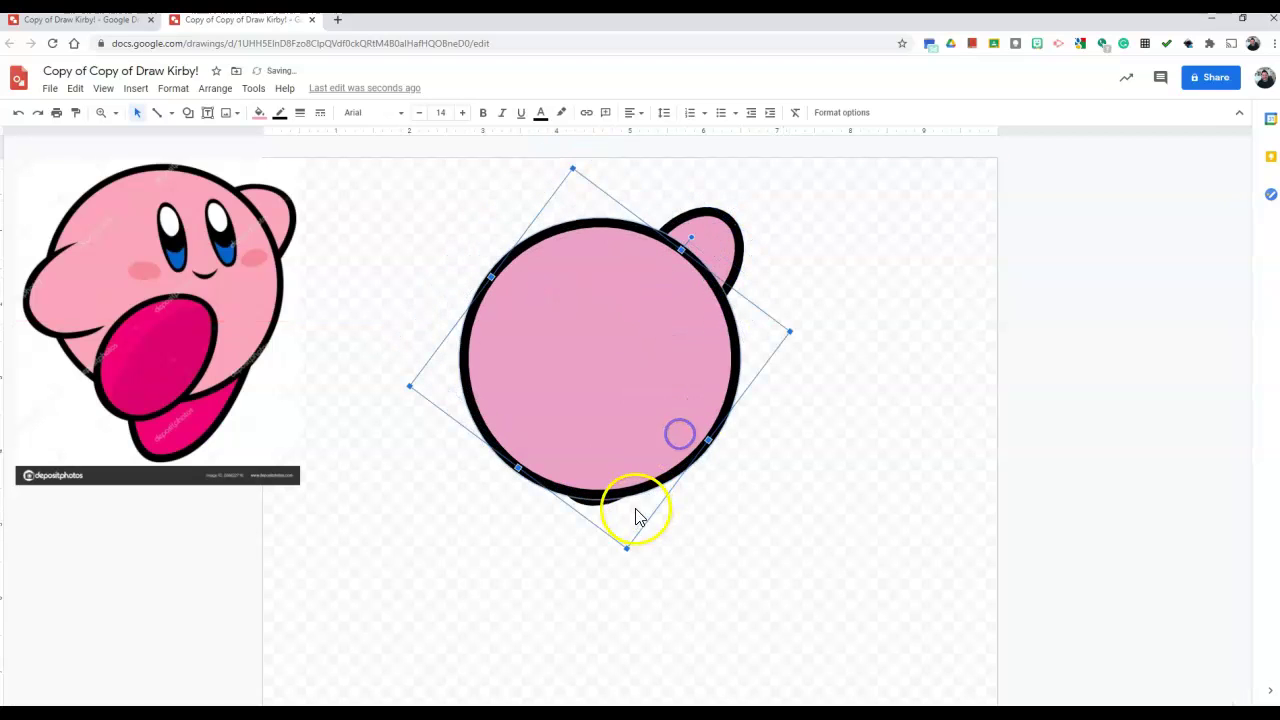
pyautogui.moveTo(637, 507); pyautogui.dragTo(660, 417)
pyautogui.moveTo(604, 485); pyautogui.dragTo(600, 549)
pyautogui.click(651, 380)
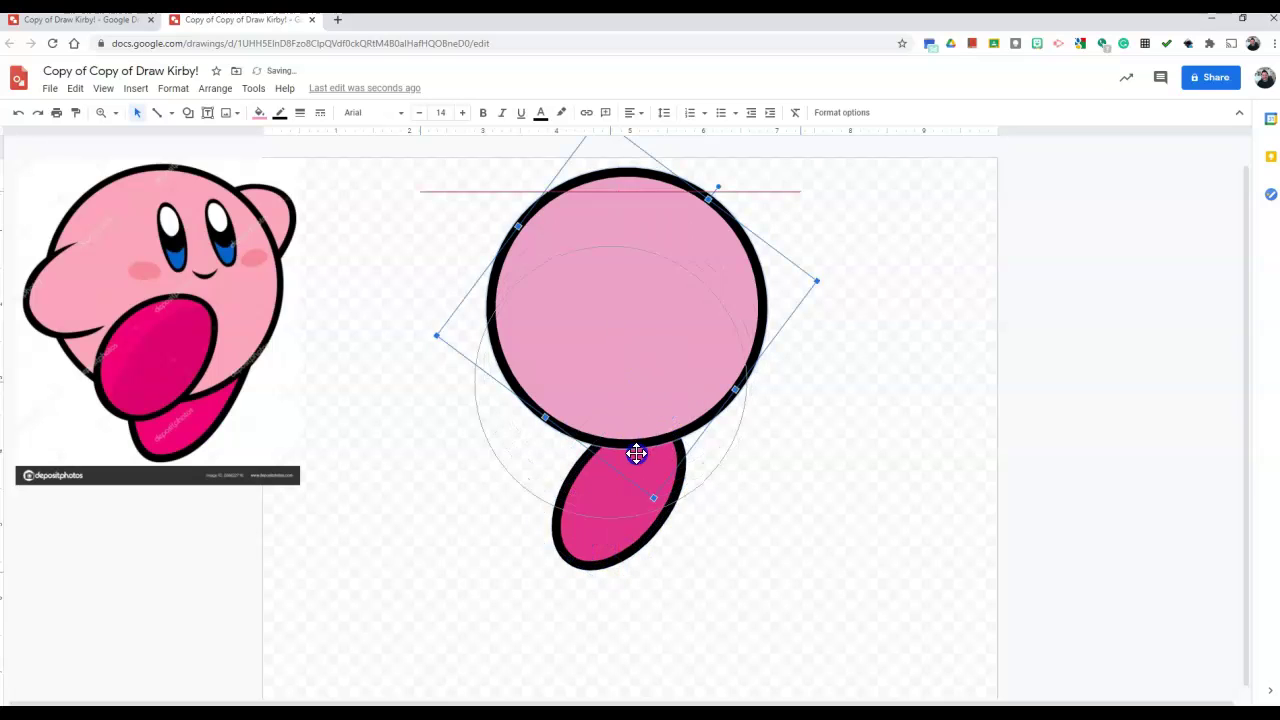
pyautogui.moveTo(651, 380); pyautogui.dragTo(637, 453)
pyautogui.moveTo(720, 257)
pyautogui.mouseDown()
pyautogui.moveTo(752, 291)
pyautogui.moveTo(758, 275)
pyautogui.mouseUp()
pyautogui.click(643, 545)
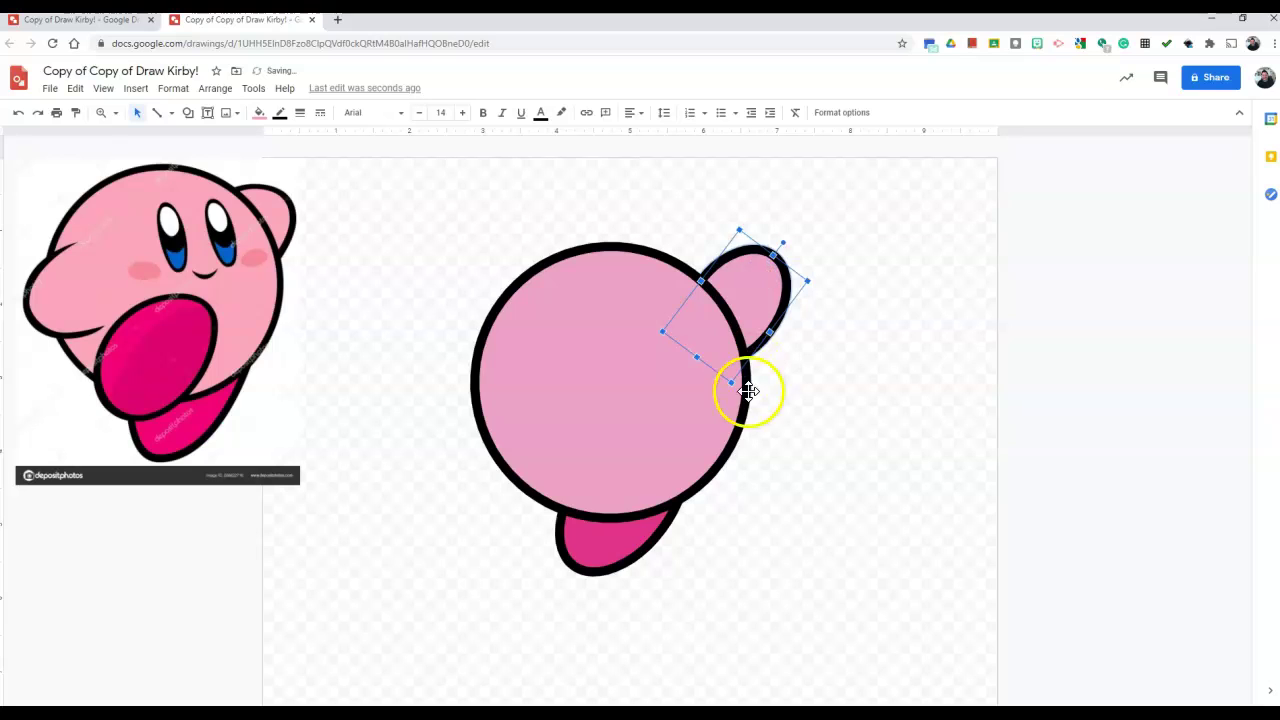
# Step: Copy the magenta foot onto the body's lower-left front, resize it, and tuck the arm lower
pyautogui.click(609, 555)
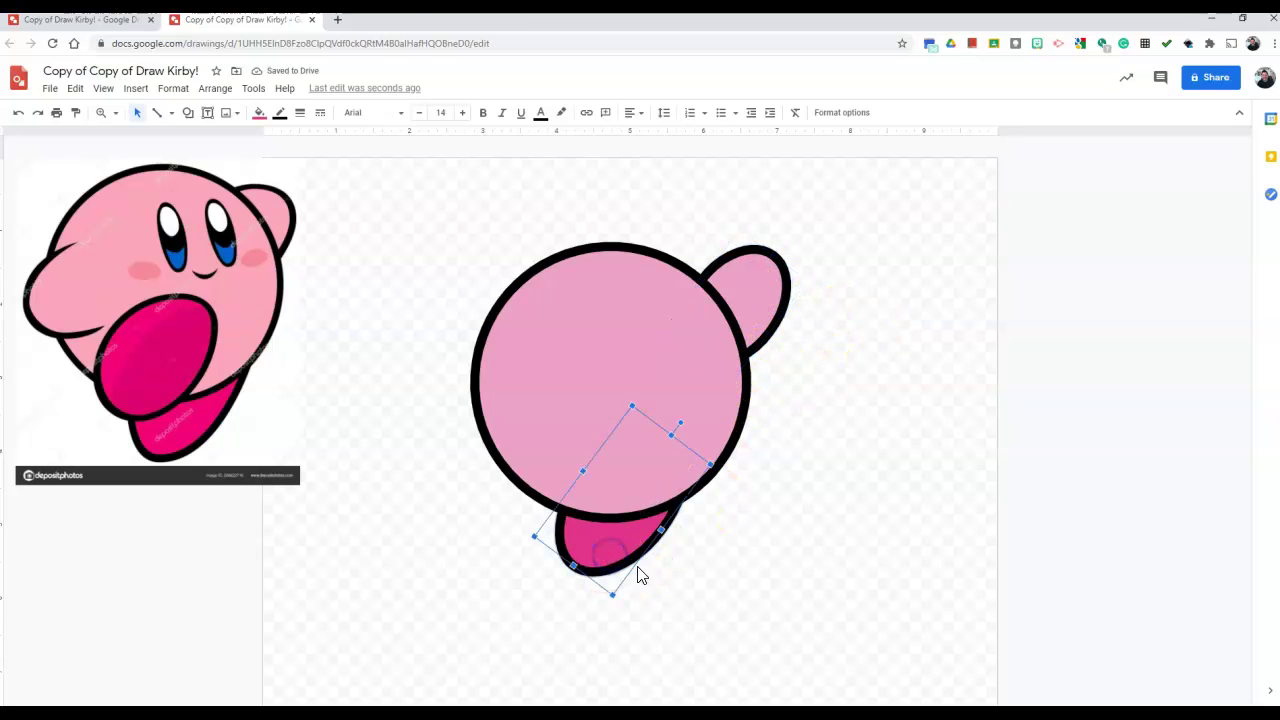
pyautogui.moveTo(641, 572)
pyautogui.mouseDown()
pyautogui.moveTo(560, 468)
pyautogui.moveTo(585, 480)
pyautogui.mouseUp()
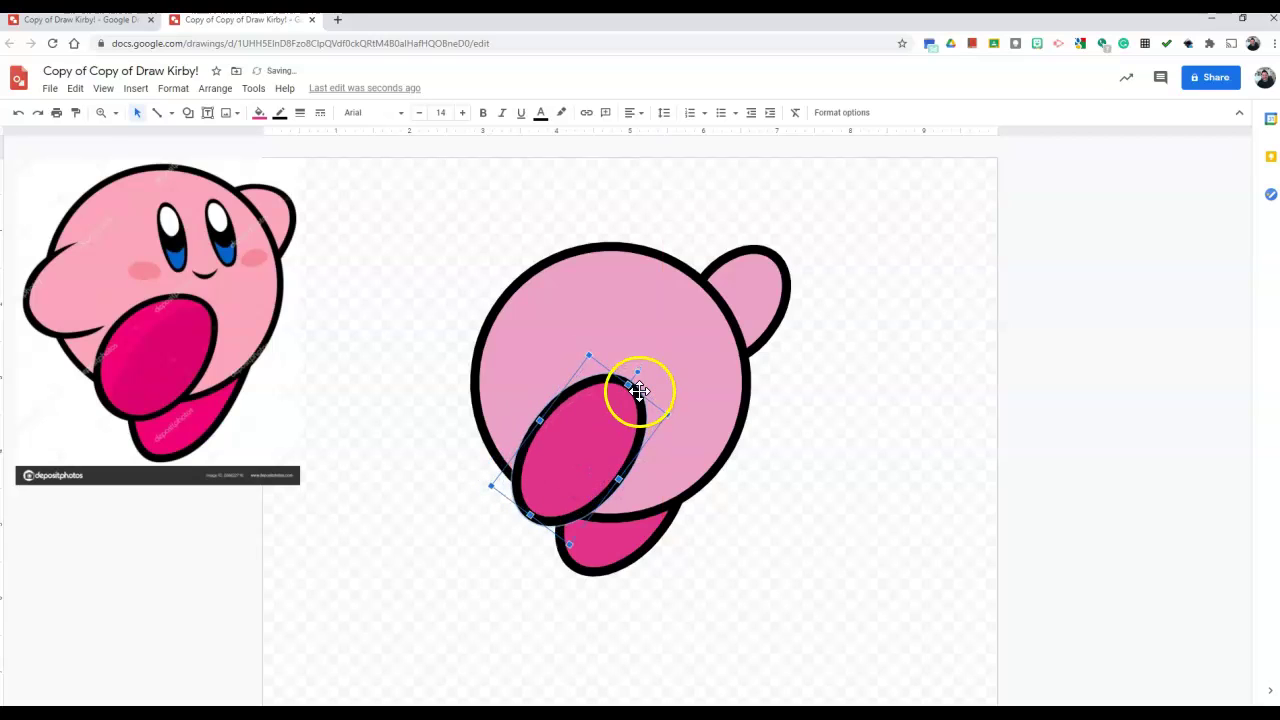
pyautogui.moveTo(623, 404); pyautogui.dragTo(608, 467)
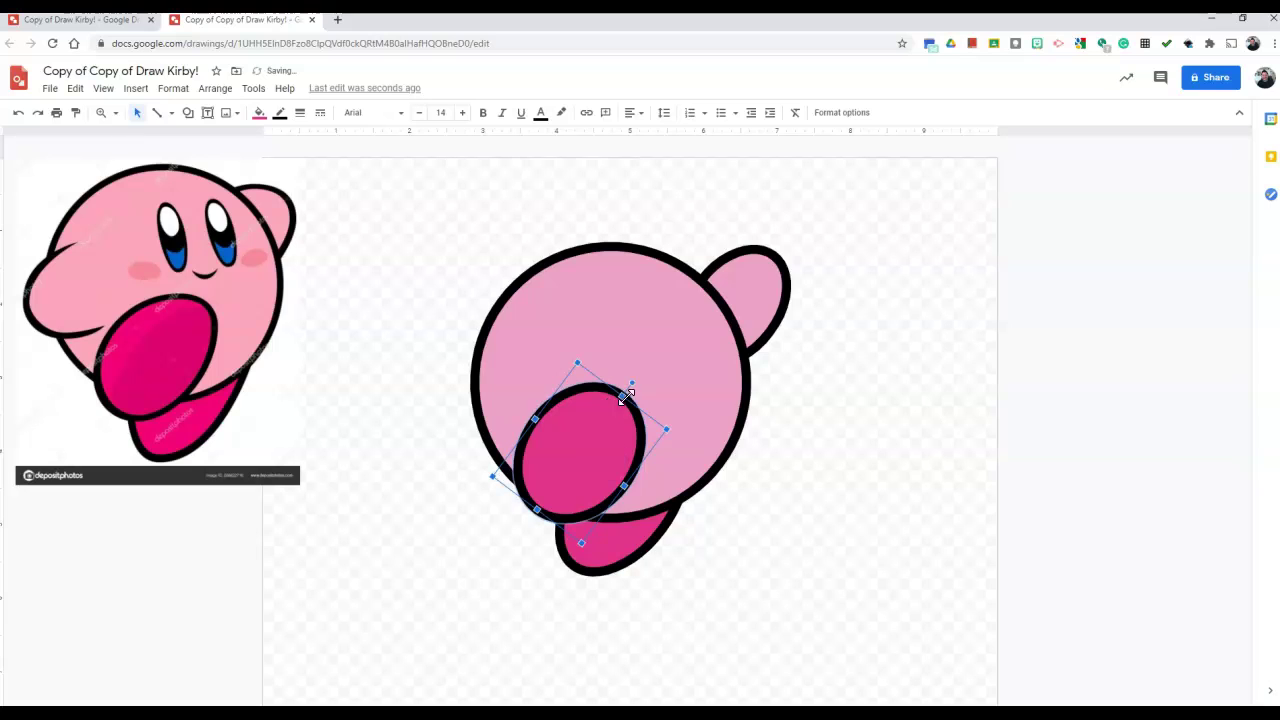
pyautogui.moveTo(623, 398); pyautogui.dragTo(634, 380)
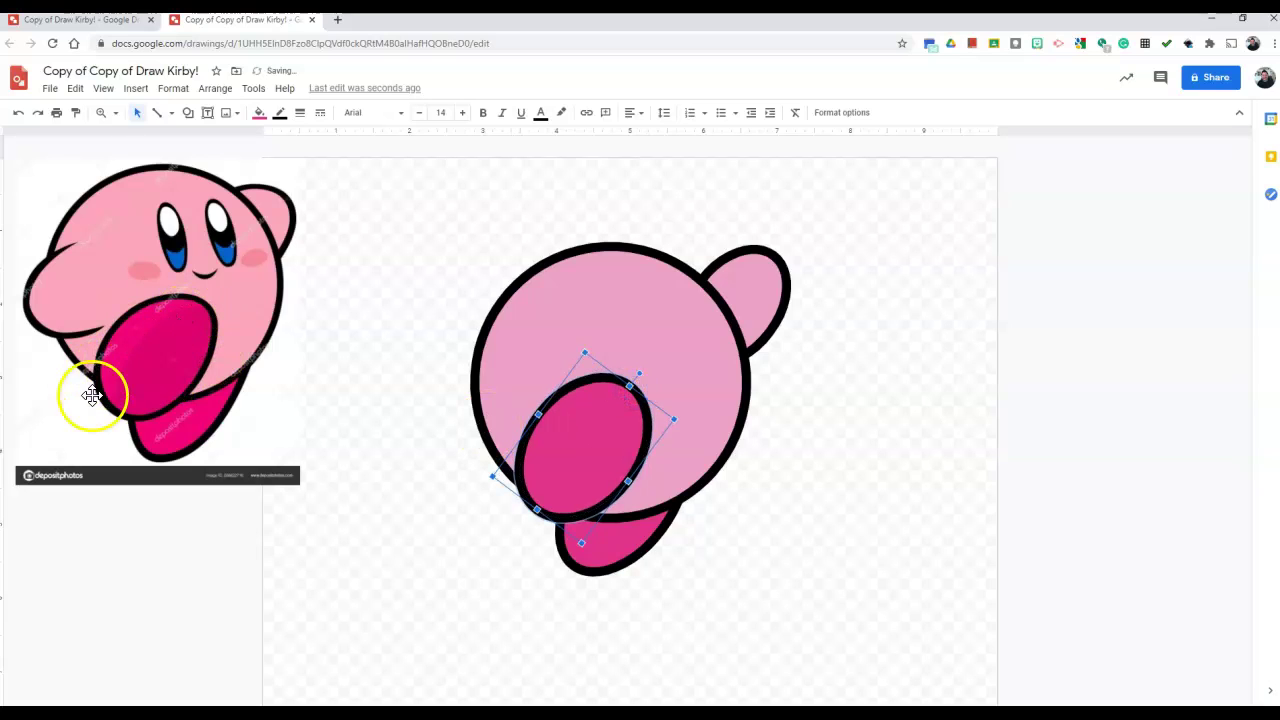
pyautogui.moveTo(563, 458); pyautogui.dragTo(557, 466)
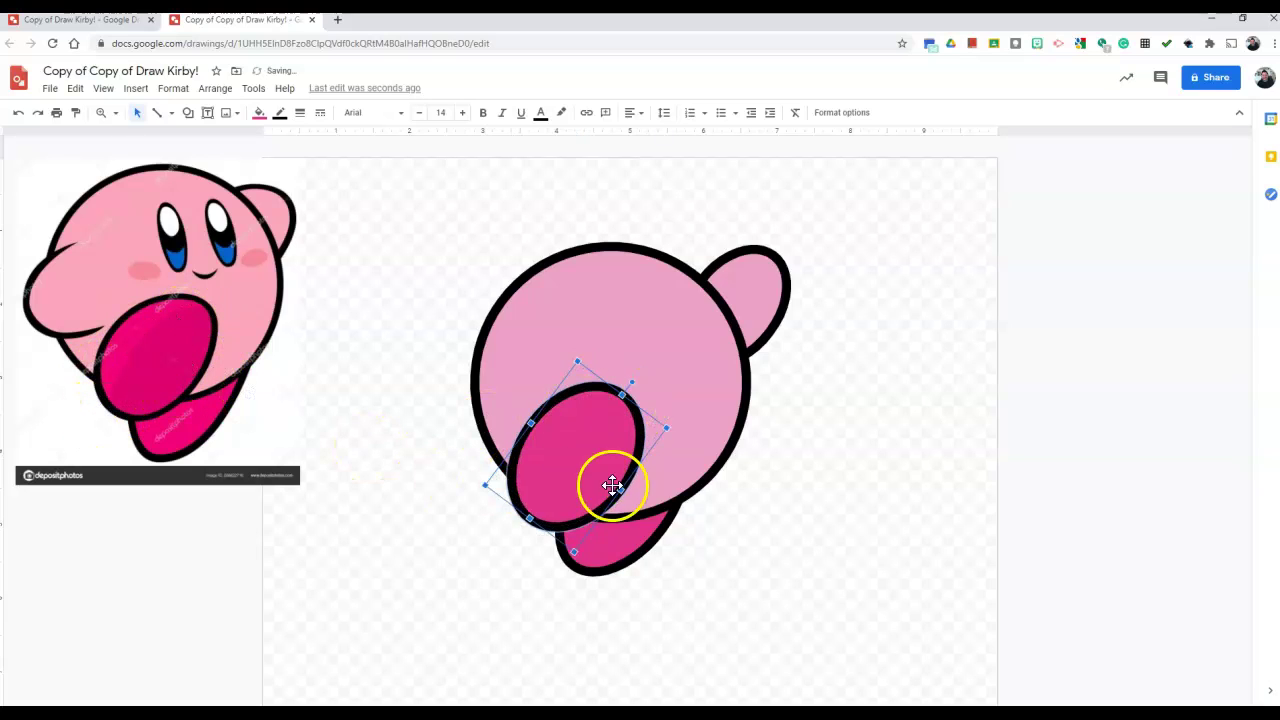
pyautogui.click(812, 458)
pyautogui.moveTo(761, 289); pyautogui.dragTo(766, 300)
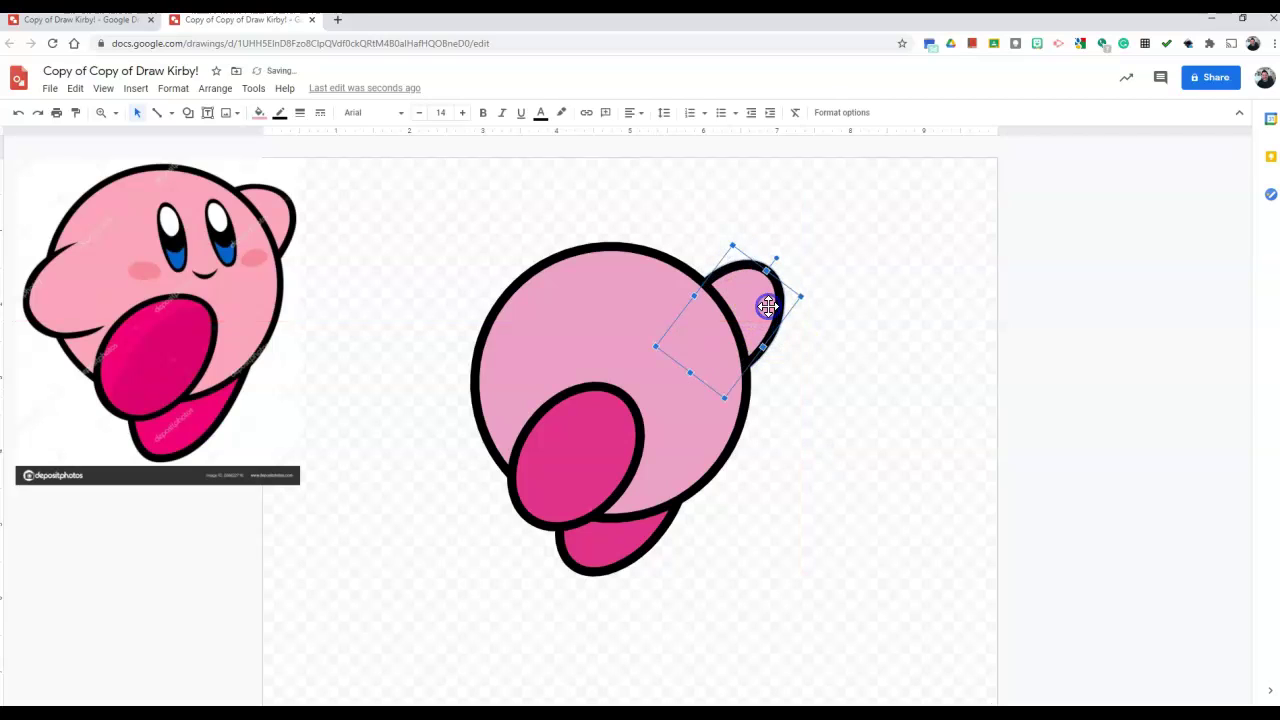
pyautogui.click(843, 320)
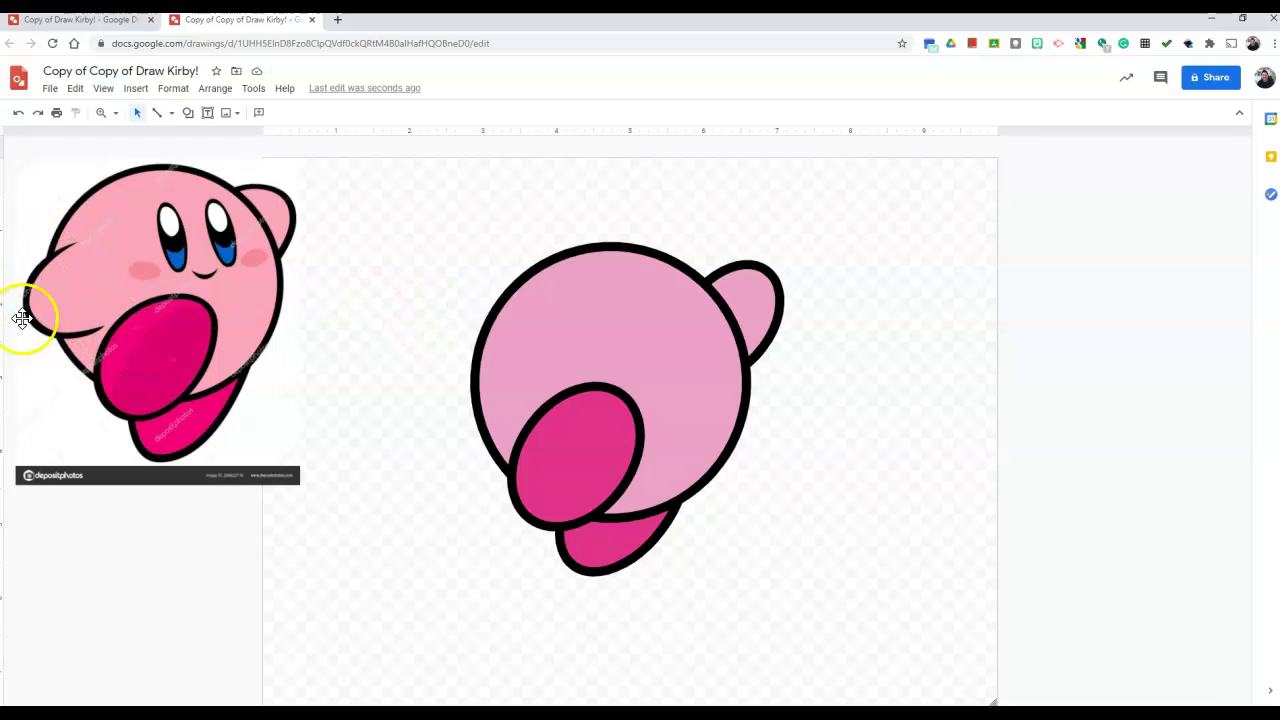
pyautogui.click(188, 112)
pyautogui.click(203, 140)
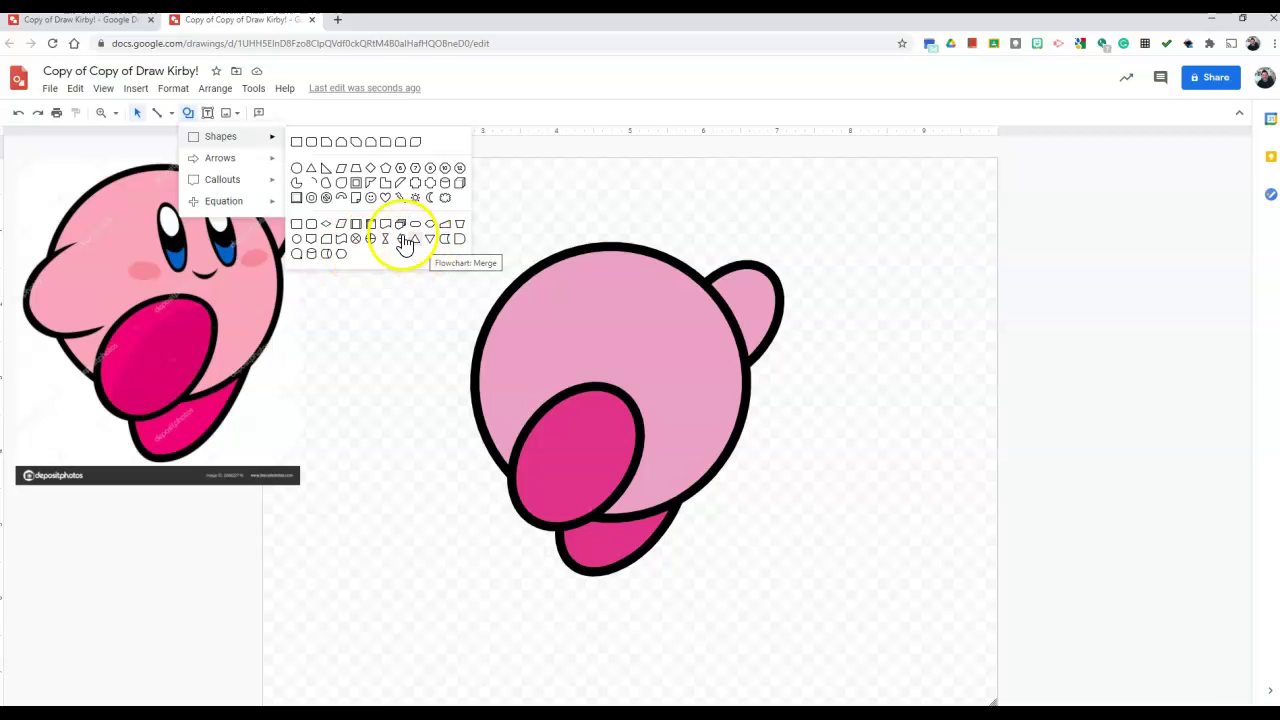
pyautogui.click(295, 182)
pyautogui.moveTo(336, 210); pyautogui.dragTo(495, 368)
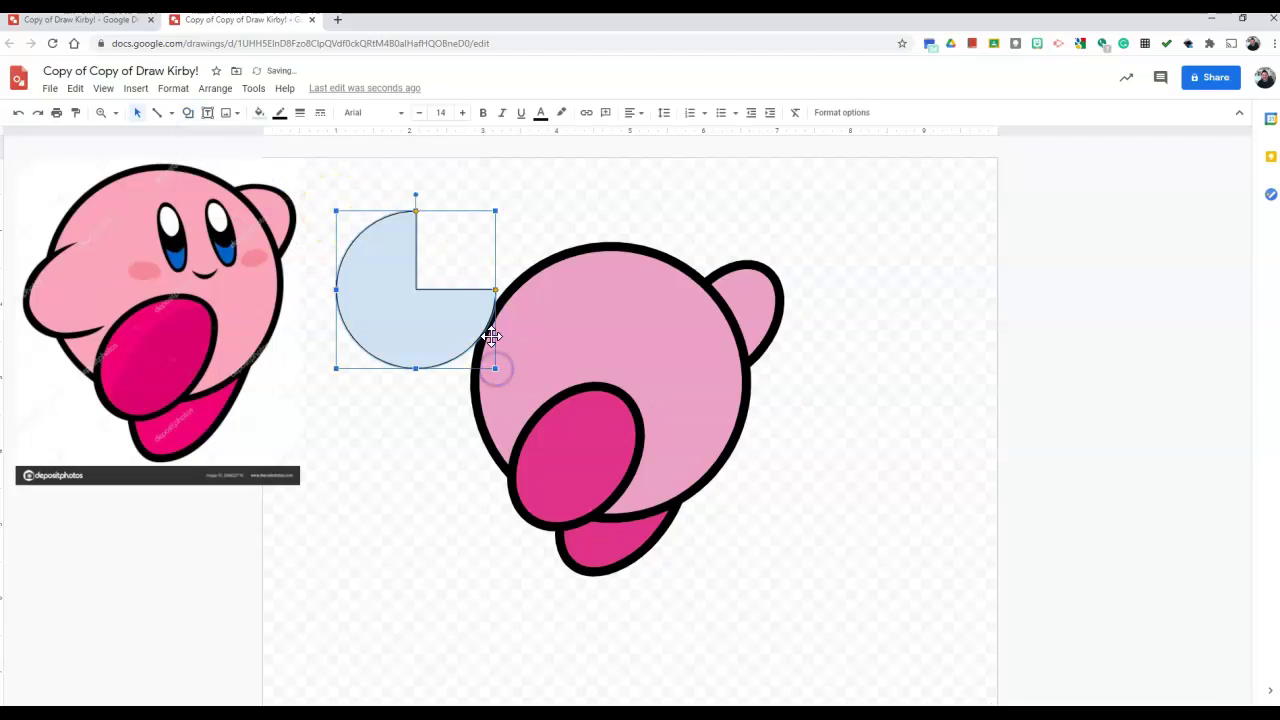
pyautogui.moveTo(338, 352); pyautogui.dragTo(328, 345)
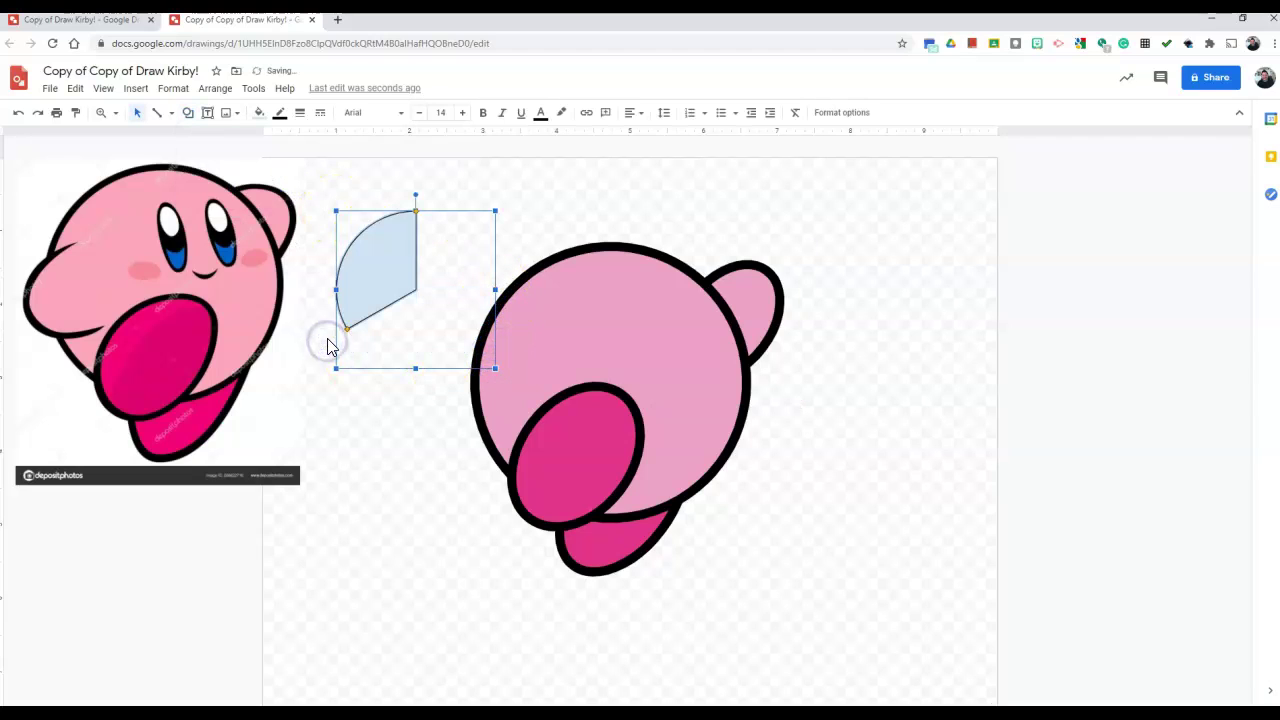
pyautogui.press('Delete')
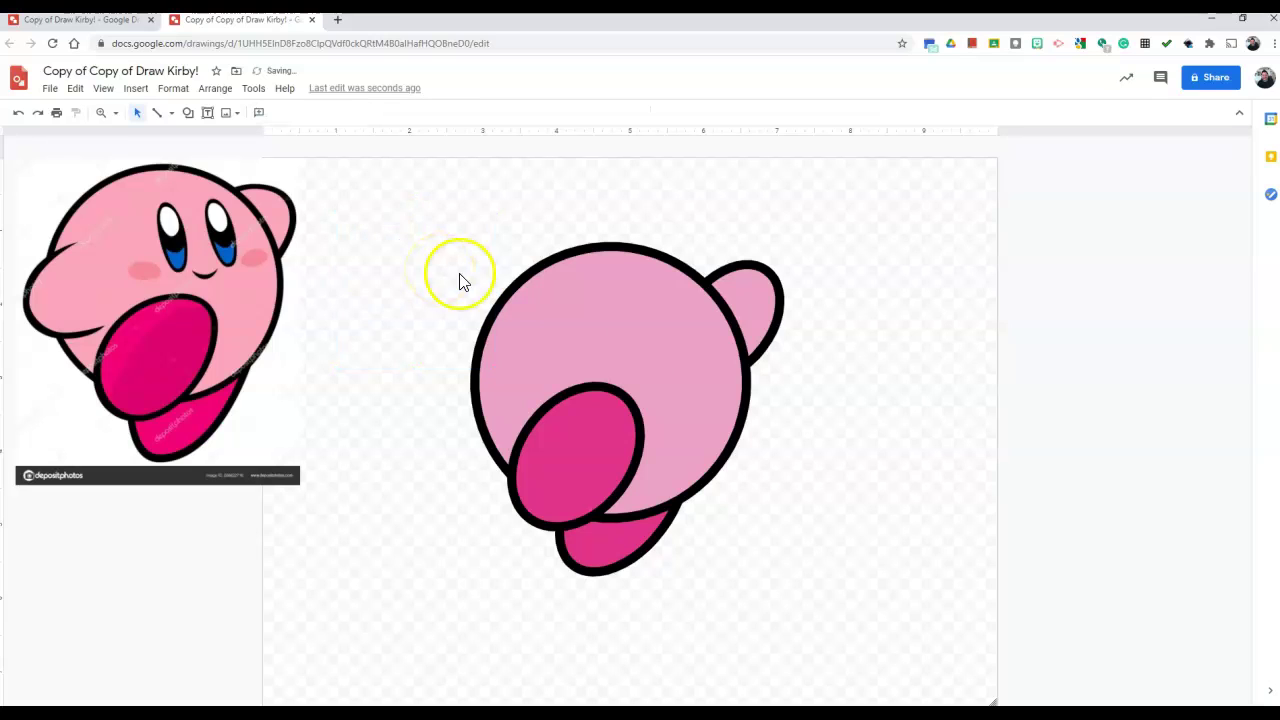
# Step: Copy the arm ellipse onto the body's left side and change its outline colour
pyautogui.click(760, 328)
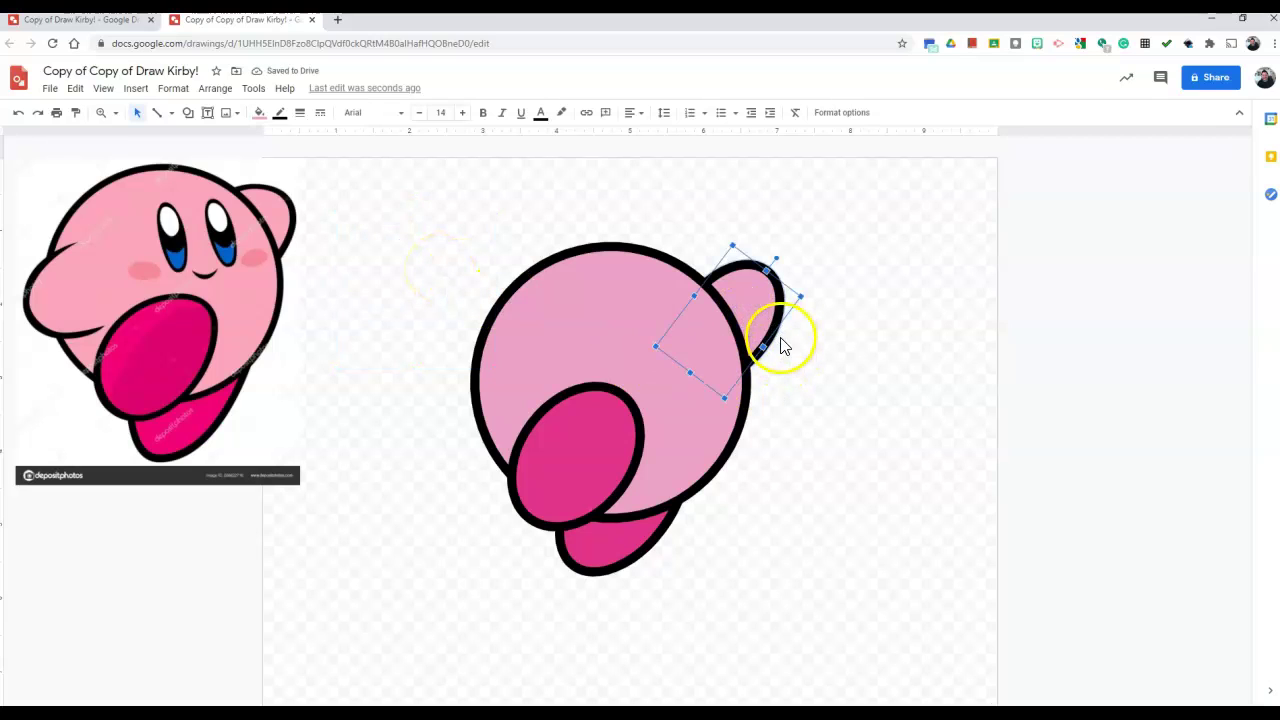
pyautogui.moveTo(671, 357); pyautogui.dragTo(480, 378)
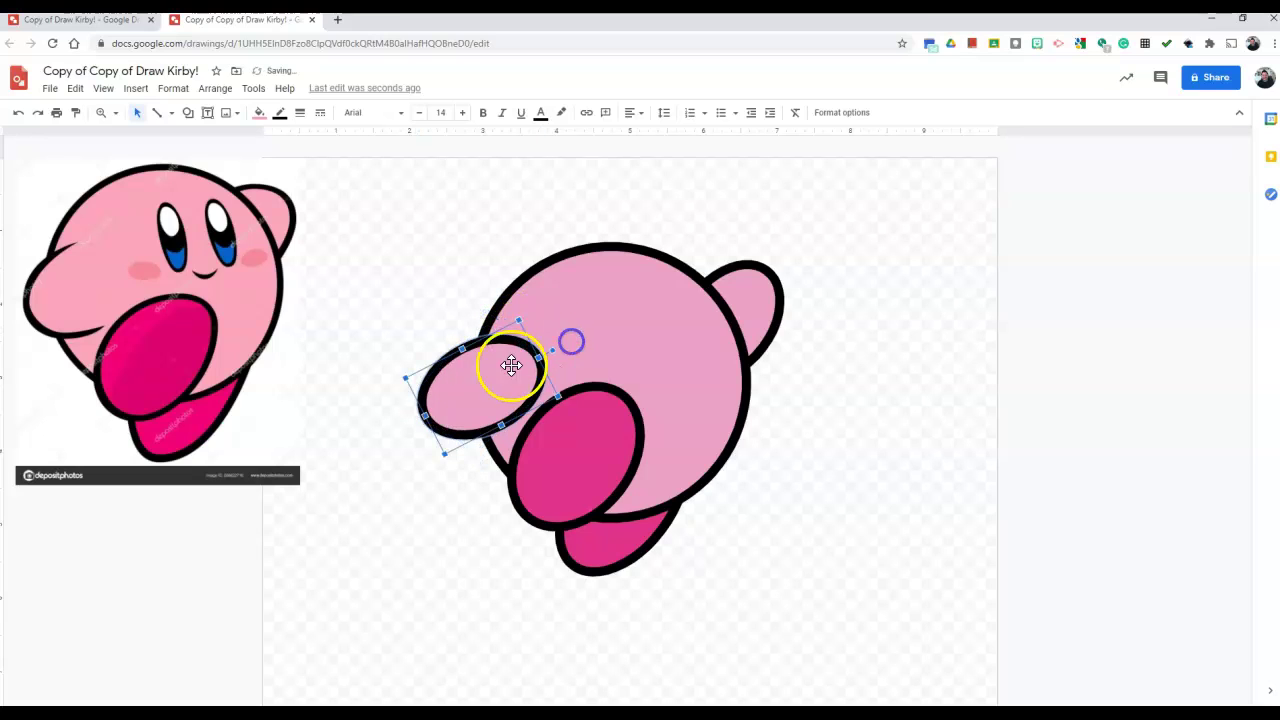
pyautogui.moveTo(490, 372); pyautogui.dragTo(508, 356)
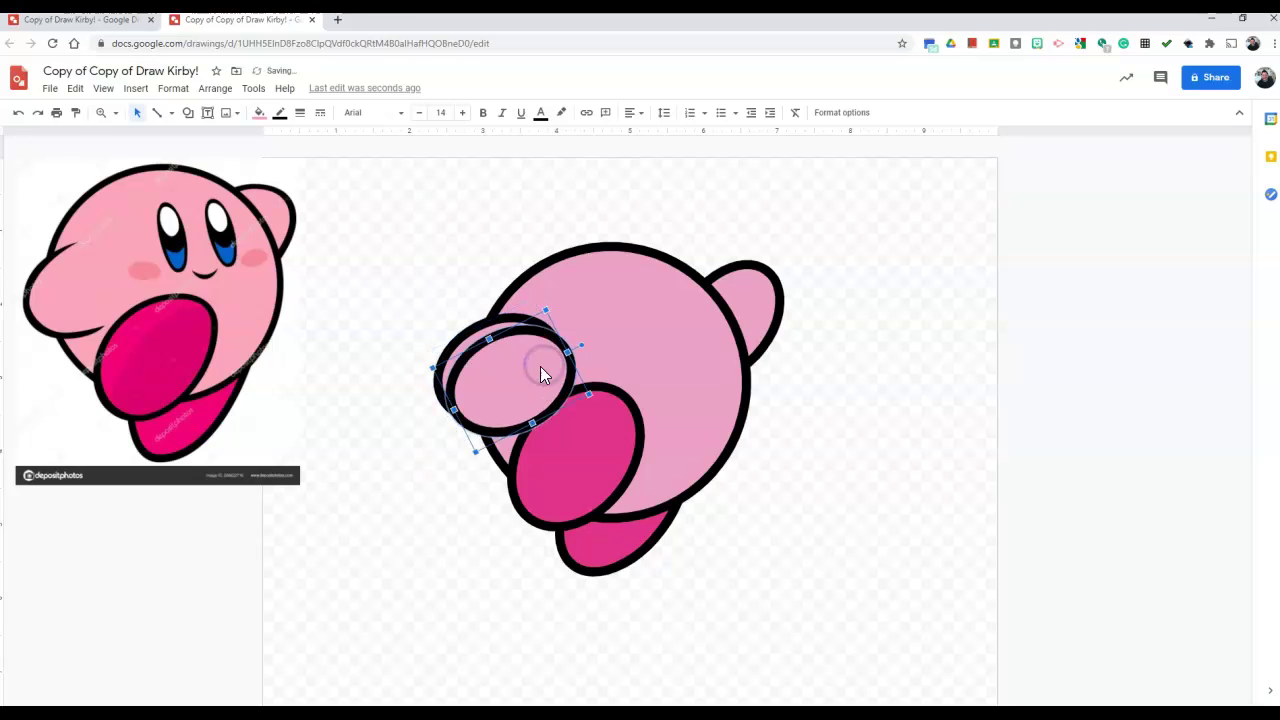
pyautogui.moveTo(542, 364); pyautogui.dragTo(560, 347)
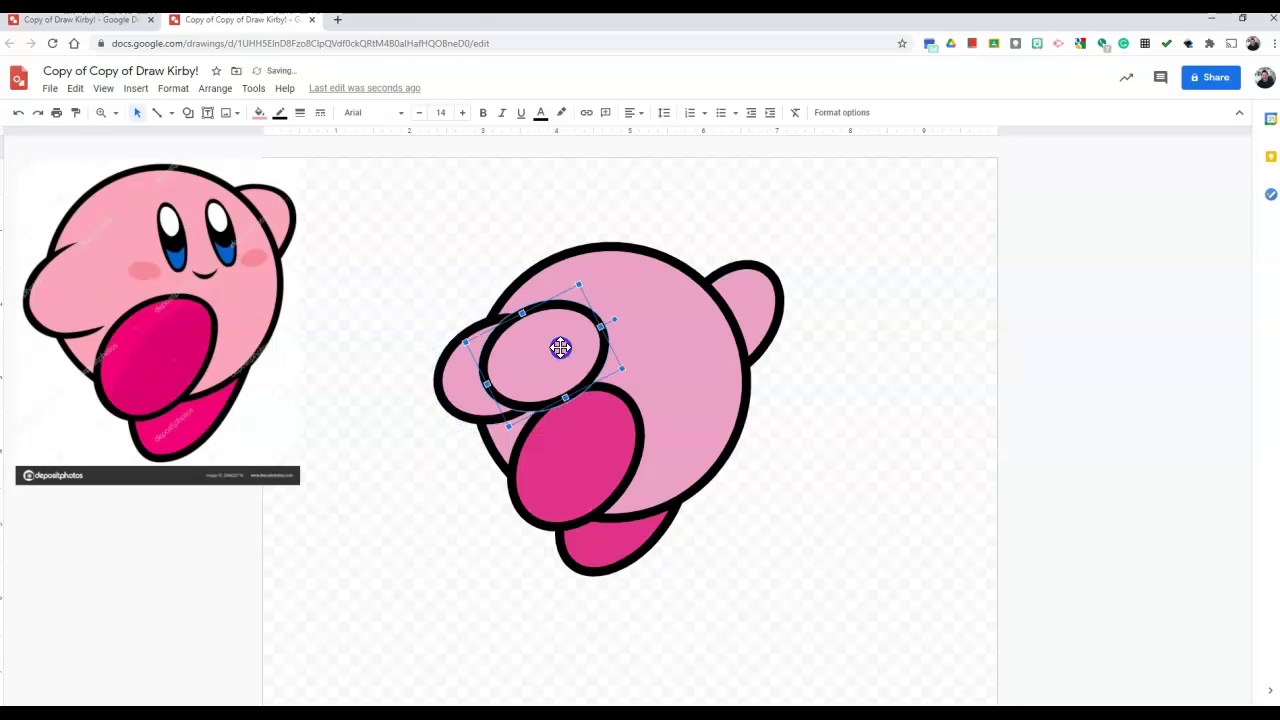
pyautogui.click(281, 113)
pyautogui.click(320, 139)
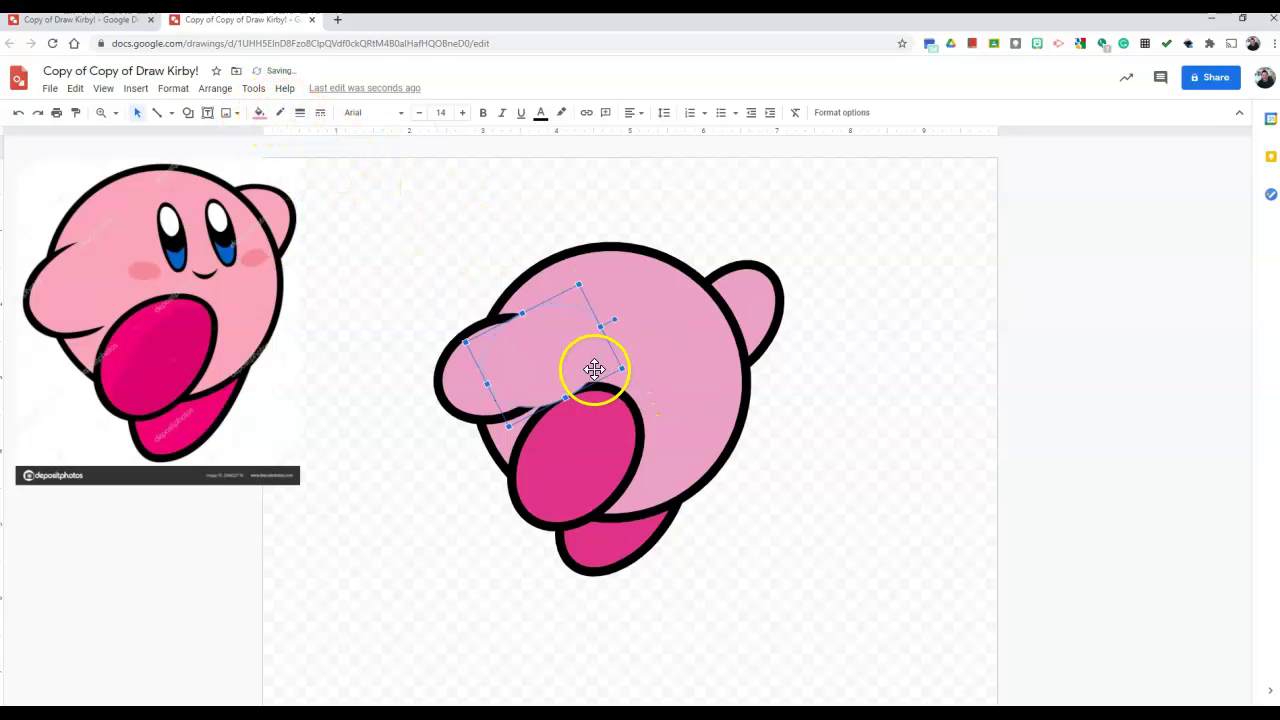
# Step: Resize and reposition the left arm so it juts out from the body's upper left
pyautogui.moveTo(590, 365); pyautogui.dragTo(580, 362)
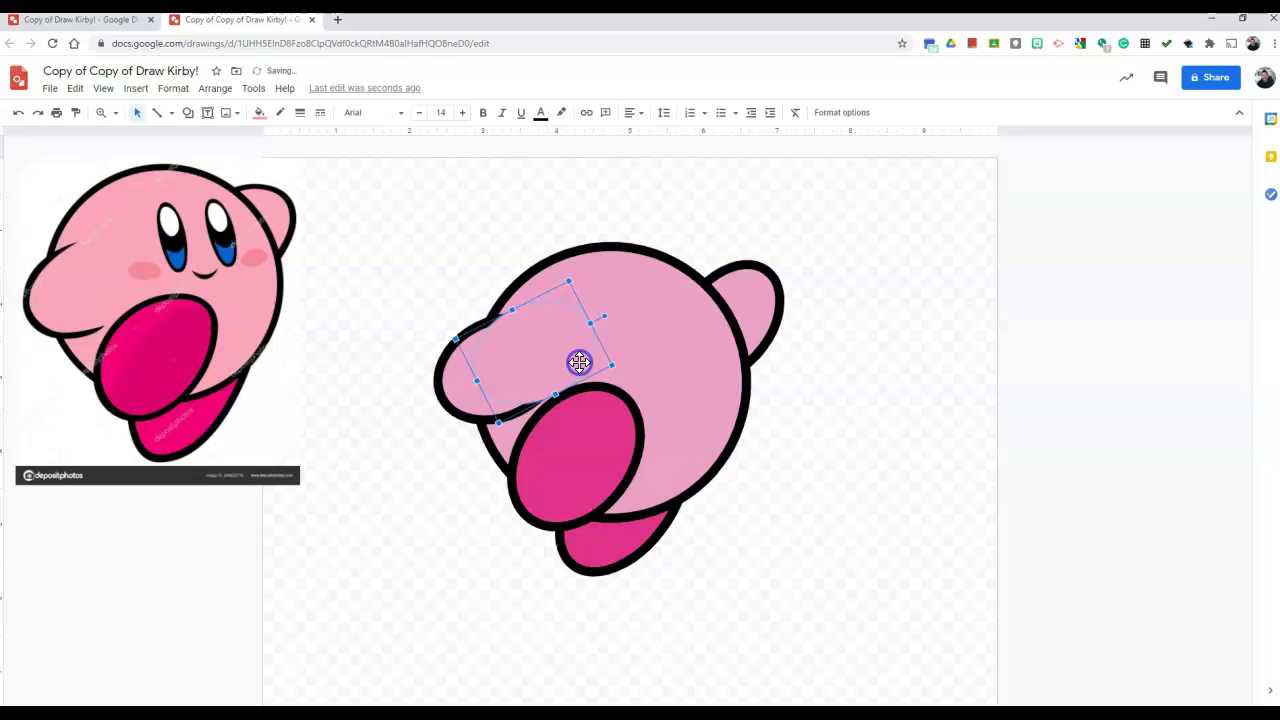
pyautogui.moveTo(508, 311); pyautogui.dragTo(547, 395)
pyautogui.click(512, 330)
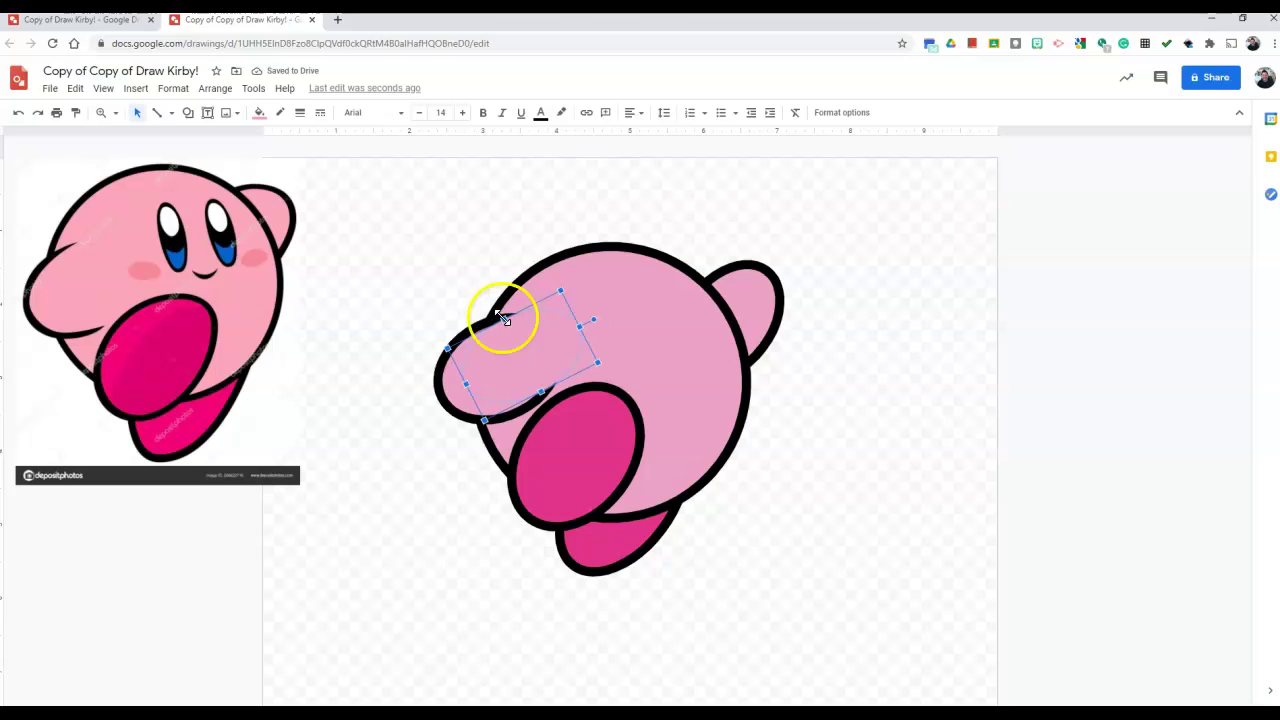
pyautogui.moveTo(497, 312); pyautogui.dragTo(491, 320)
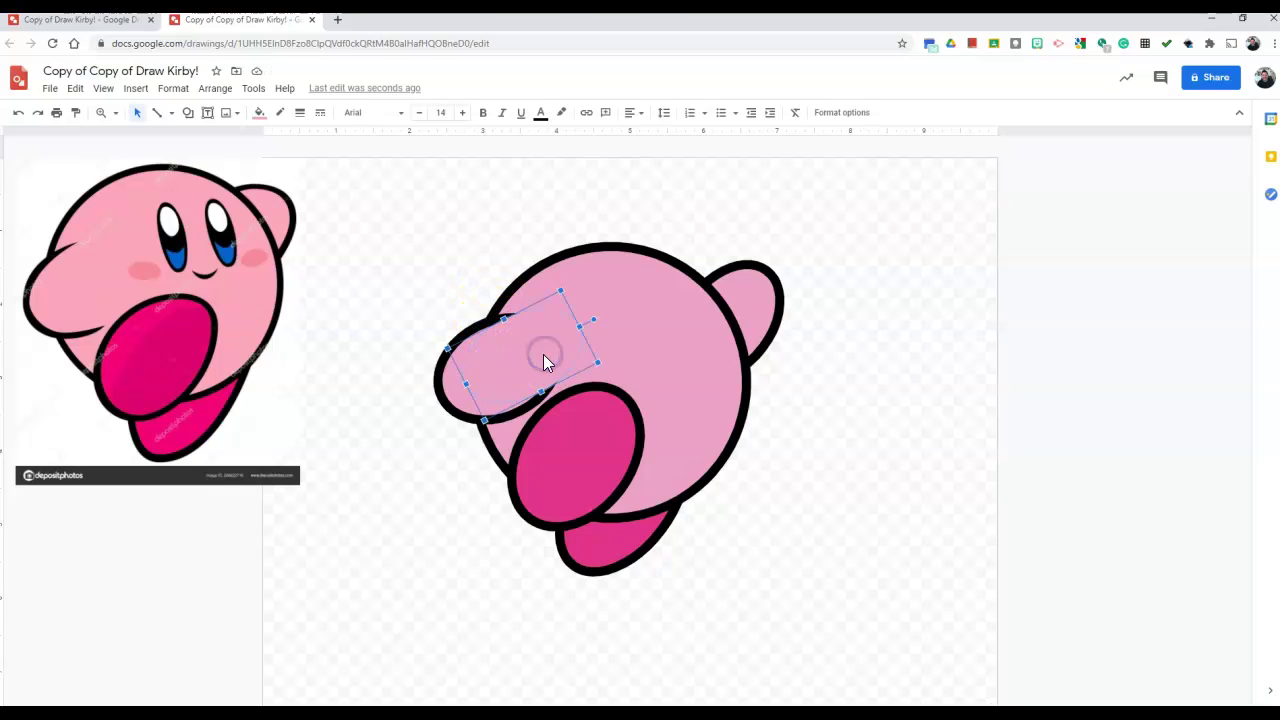
pyautogui.moveTo(540, 362); pyautogui.dragTo(529, 360)
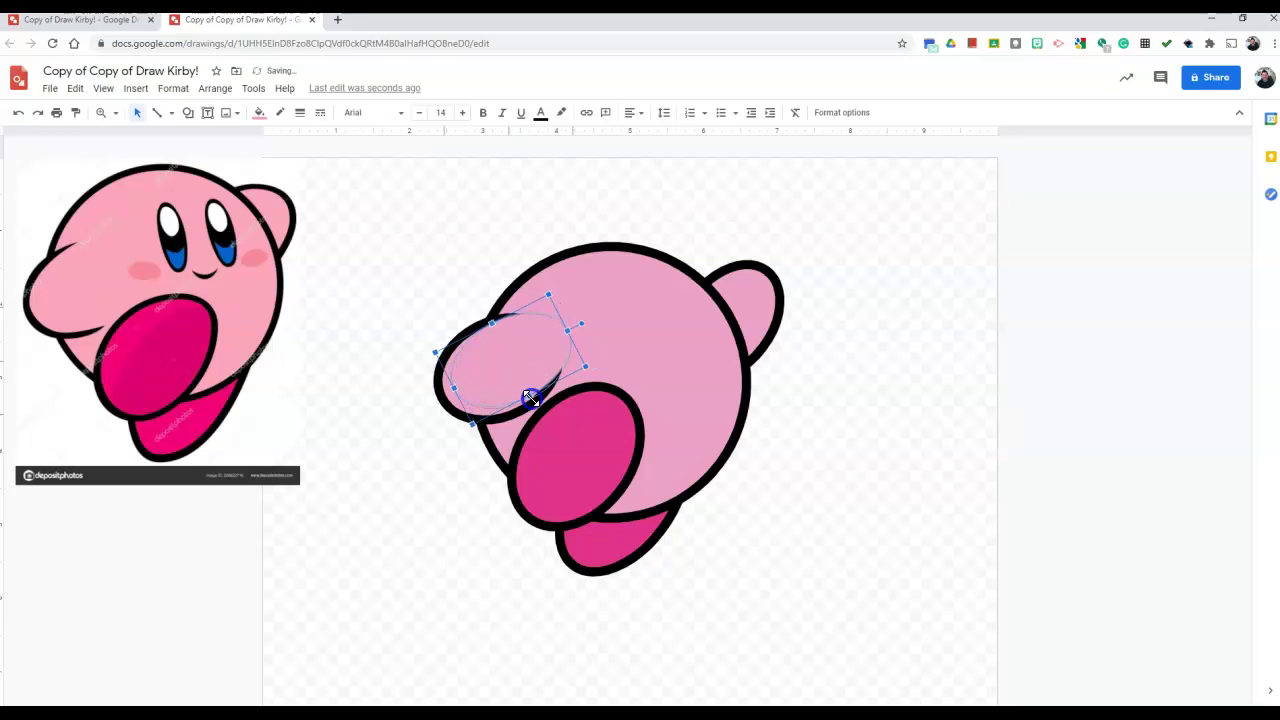
pyautogui.click(948, 406)
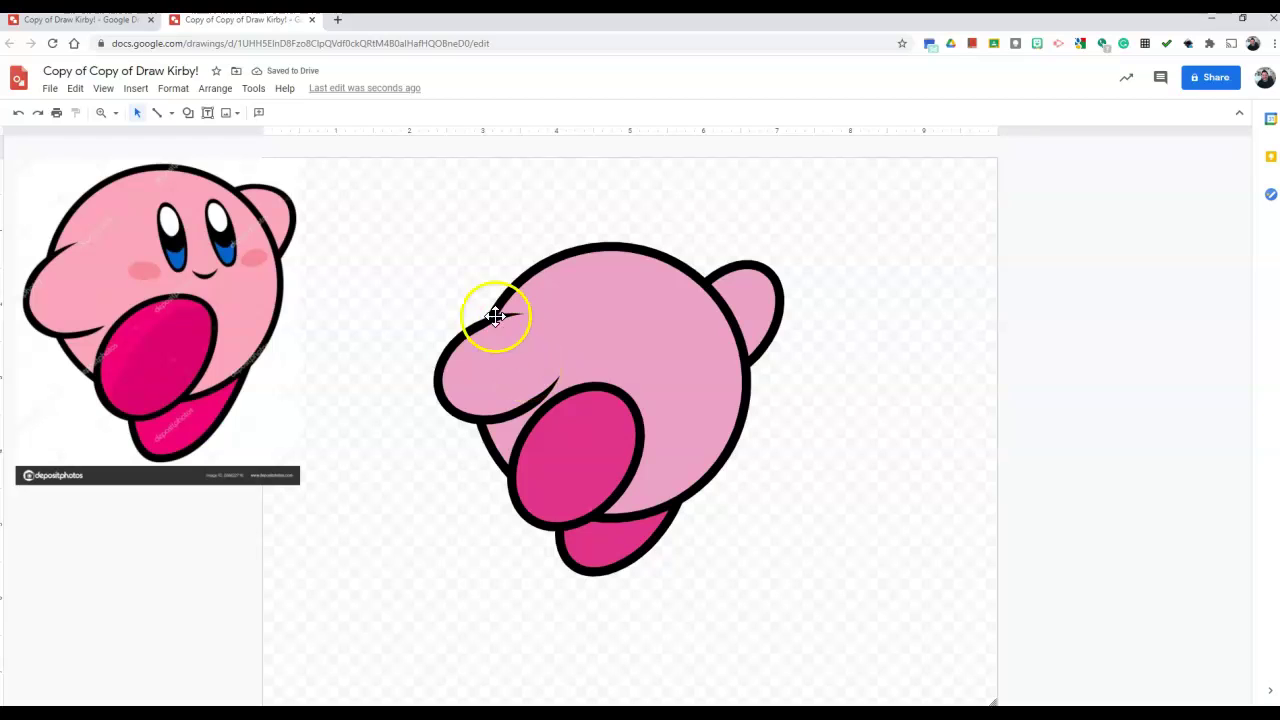
pyautogui.moveTo(405, 192); pyautogui.dragTo(874, 654)
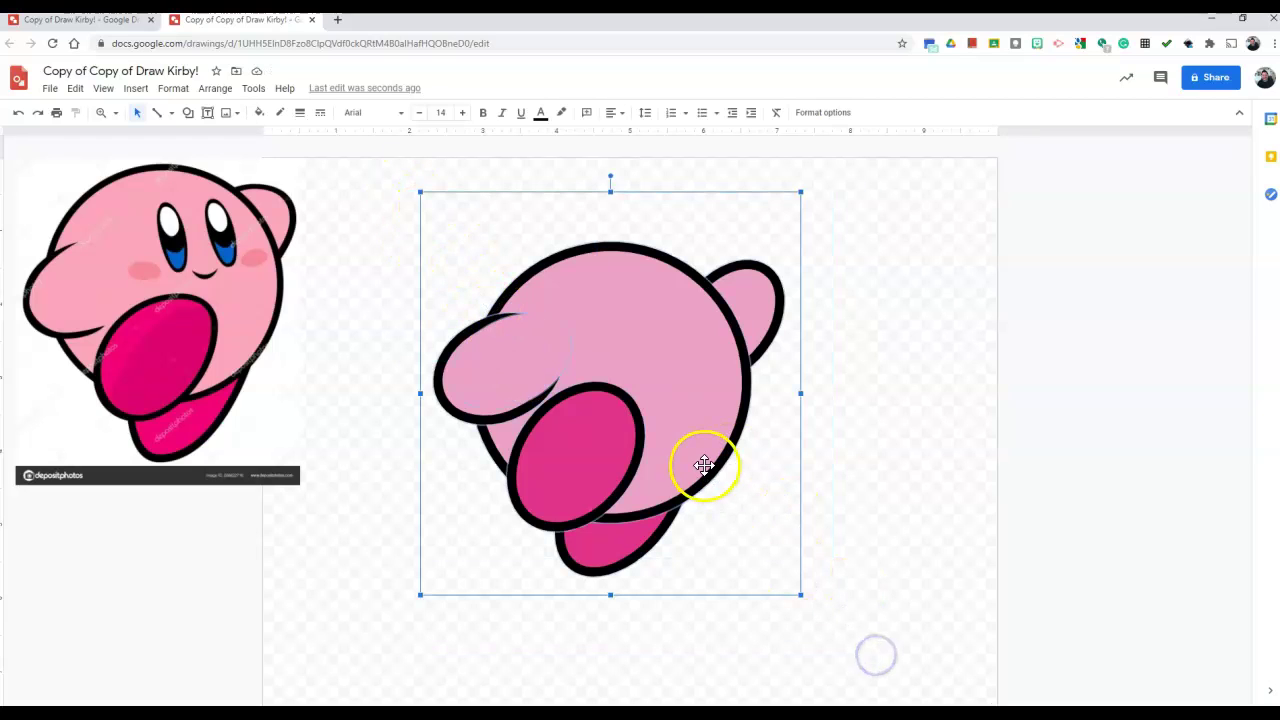
# Step: Box-select all of Kirby's pieces, Group them, and nudge the group into position
pyautogui.click(851, 441)
pyautogui.moveTo(396, 197); pyautogui.dragTo(866, 646)
pyautogui.rightClick(689, 454)
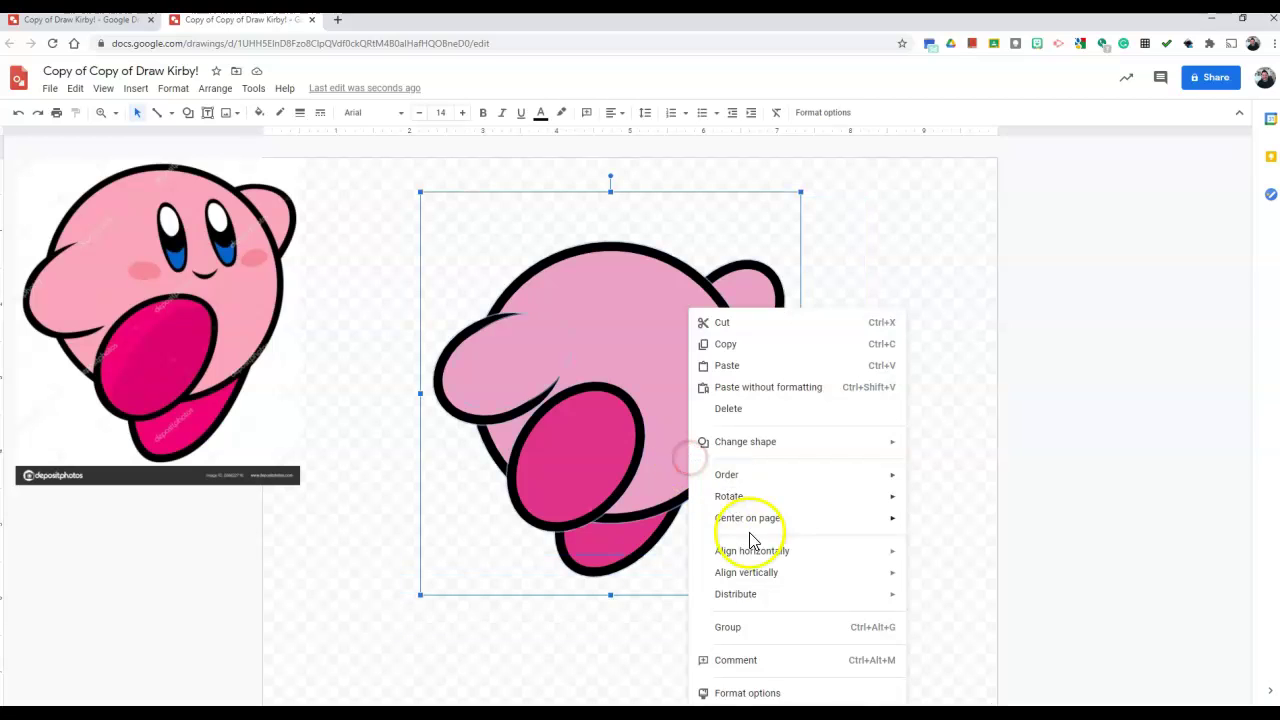
pyautogui.click(743, 625)
pyautogui.moveTo(649, 455)
pyautogui.mouseDown()
pyautogui.moveTo(677, 459)
pyautogui.moveTo(686, 429)
pyautogui.mouseUp()
pyautogui.click(880, 429)
pyautogui.click(676, 429)
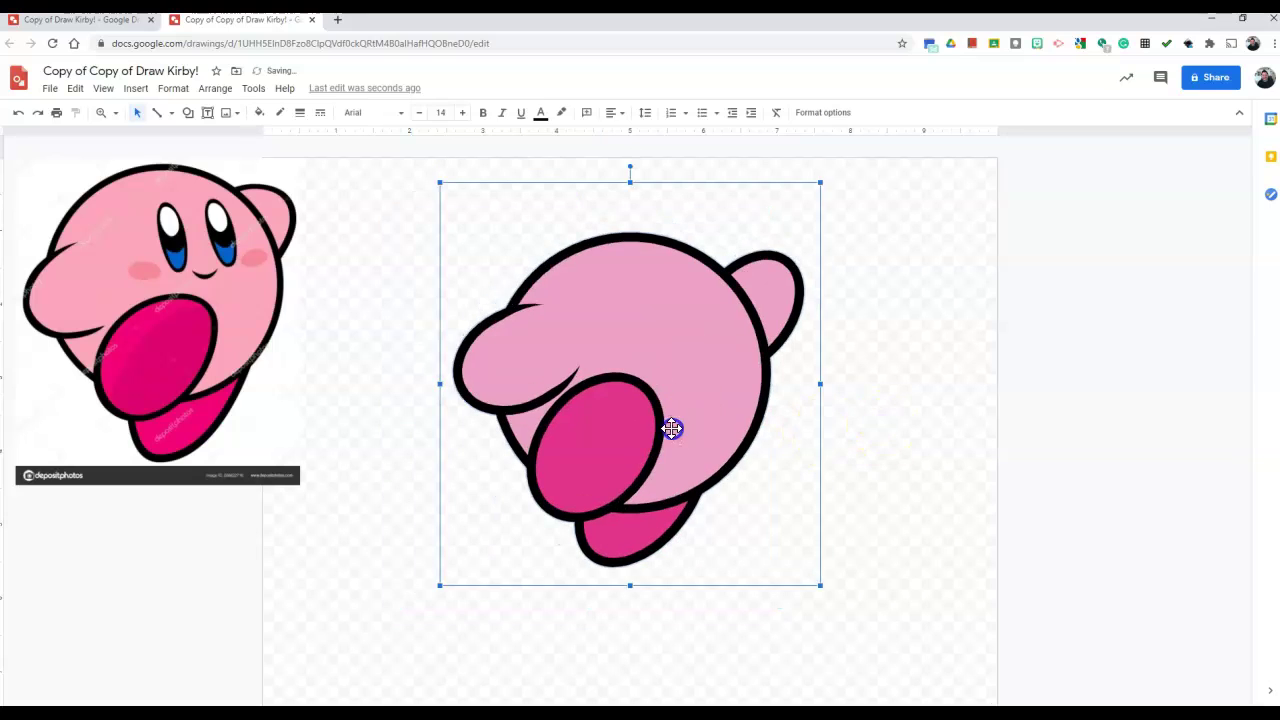
pyautogui.click(866, 383)
pyautogui.moveTo(733, 422); pyautogui.dragTo(709, 419)
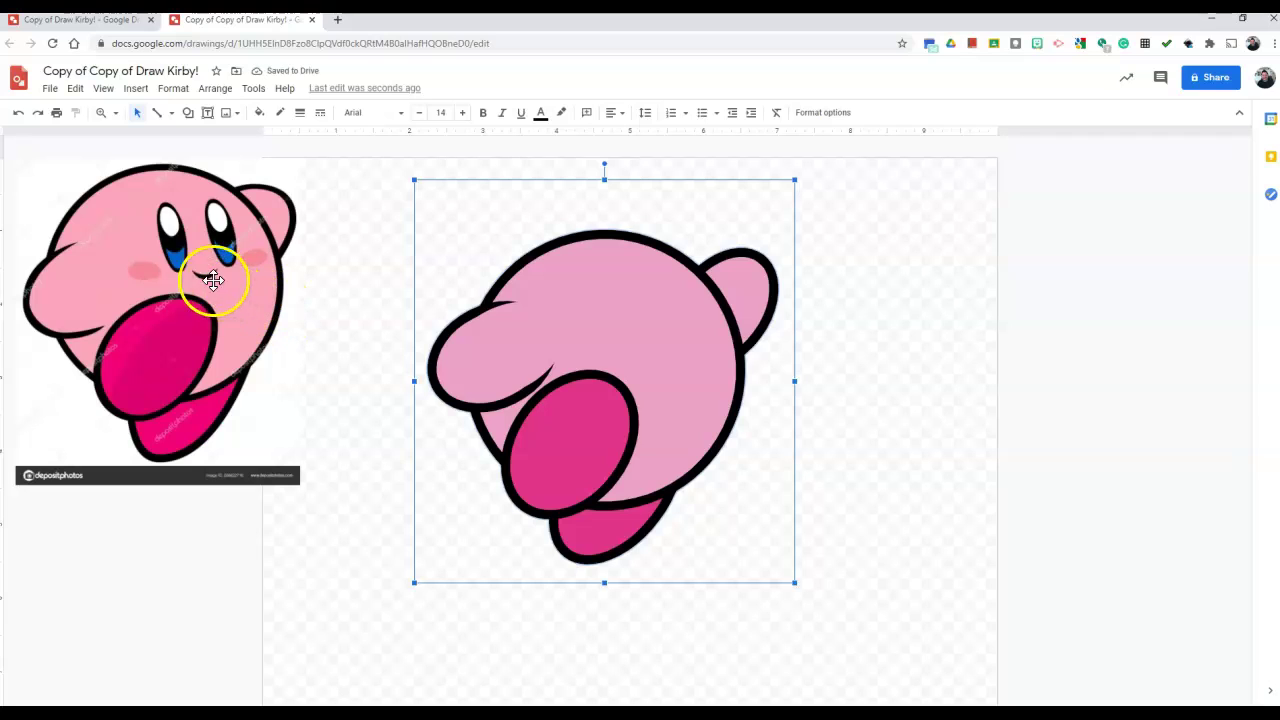
# Step: Draw a small crescent moon shape right of Kirby and rotate it horizontal
pyautogui.click(322, 184)
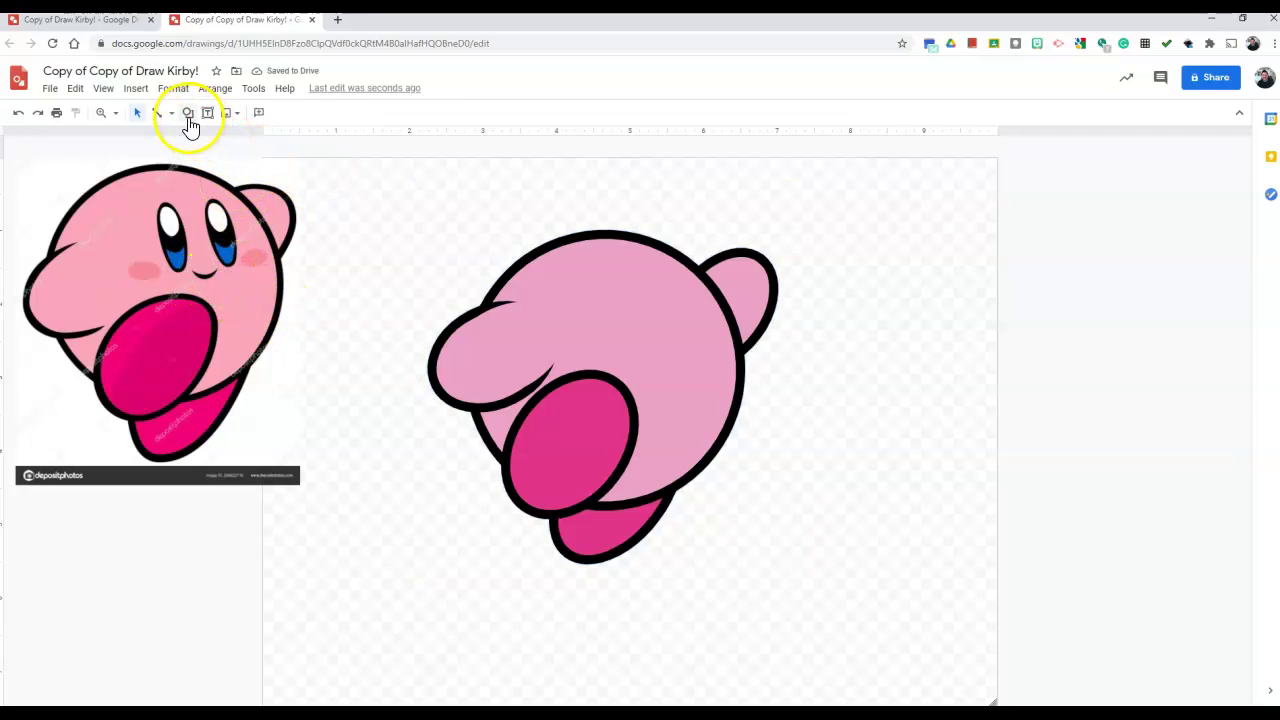
pyautogui.click(188, 115)
pyautogui.moveTo(222, 136)
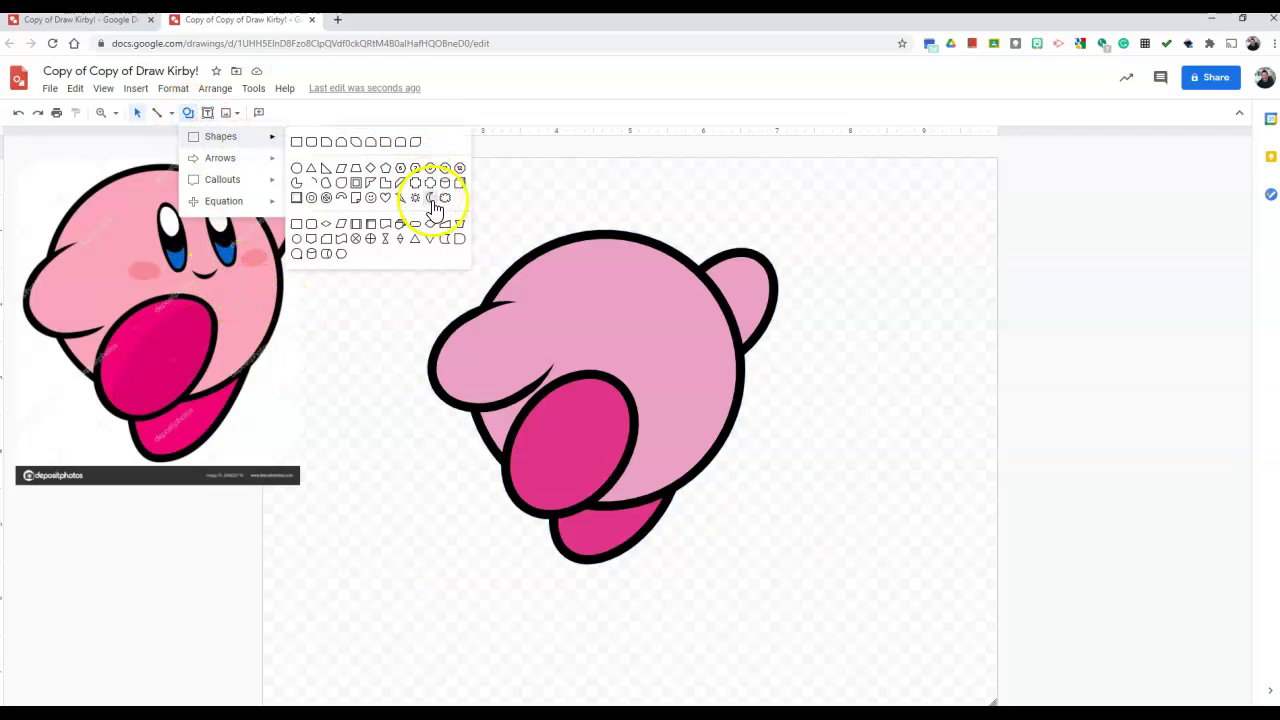
pyautogui.click(435, 208)
pyautogui.moveTo(848, 358); pyautogui.dragTo(855, 415)
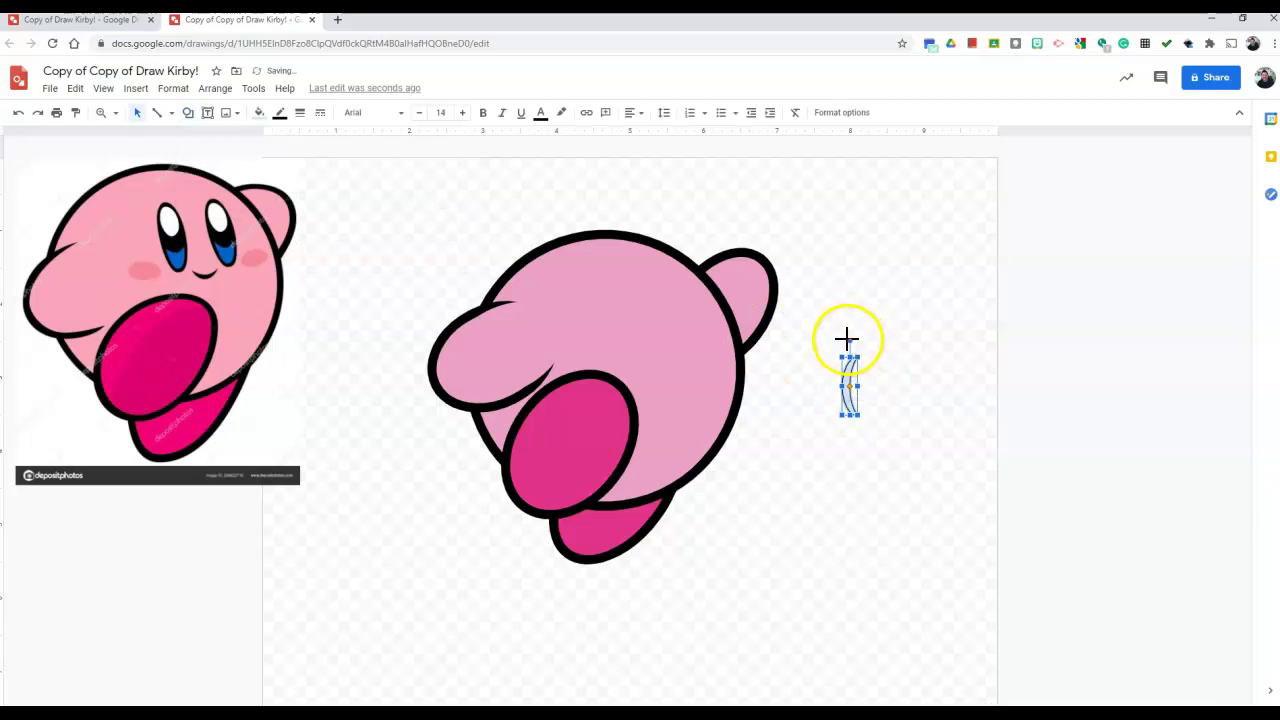
pyautogui.moveTo(849, 339); pyautogui.dragTo(808, 374)
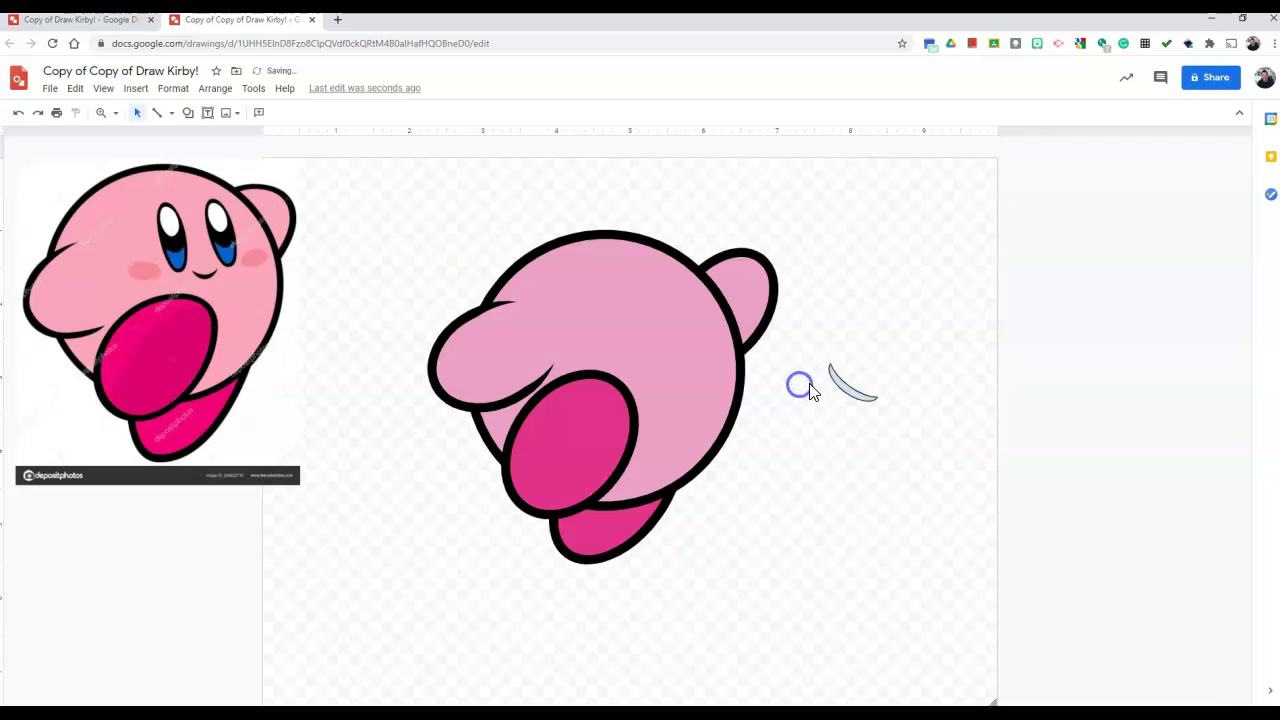
pyautogui.click(842, 377)
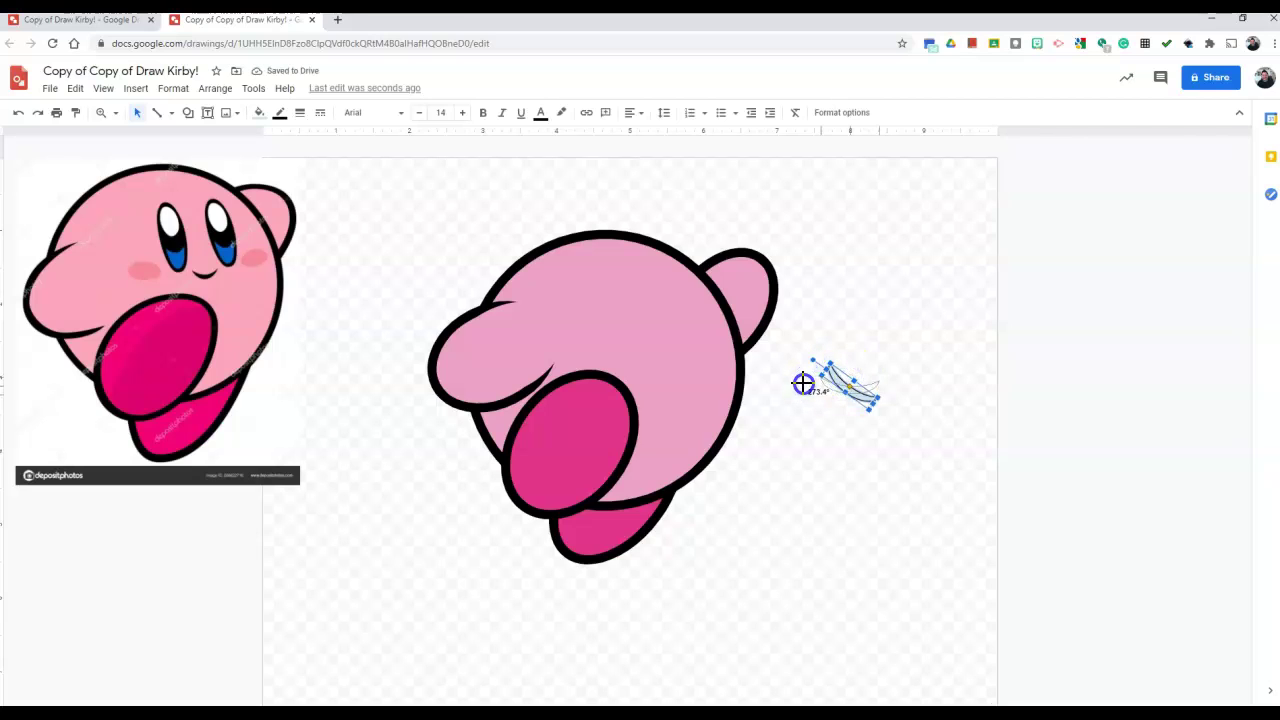
pyautogui.moveTo(803, 387); pyautogui.dragTo(805, 386)
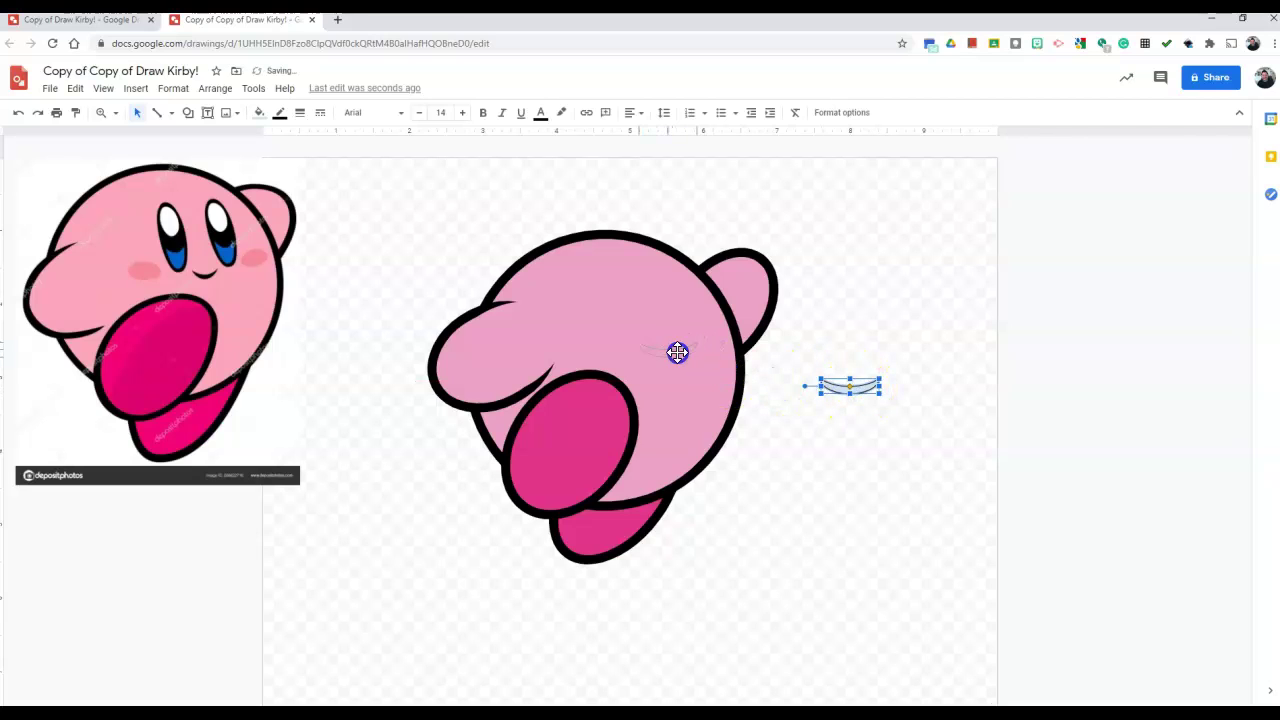
# Step: Move the crescent onto Kirby's face, fill it black, and narrow it into an eye
pyautogui.moveTo(677, 352); pyautogui.dragTo(677, 360)
pyautogui.click(258, 112)
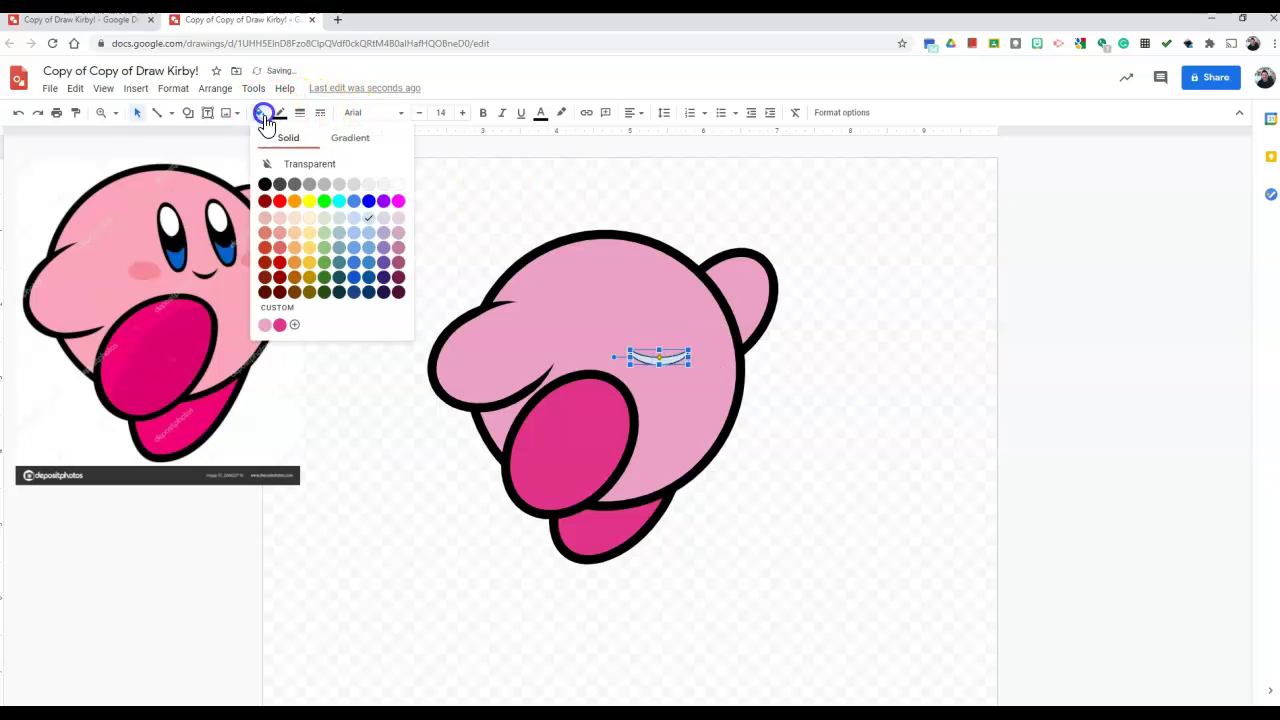
pyautogui.click(264, 185)
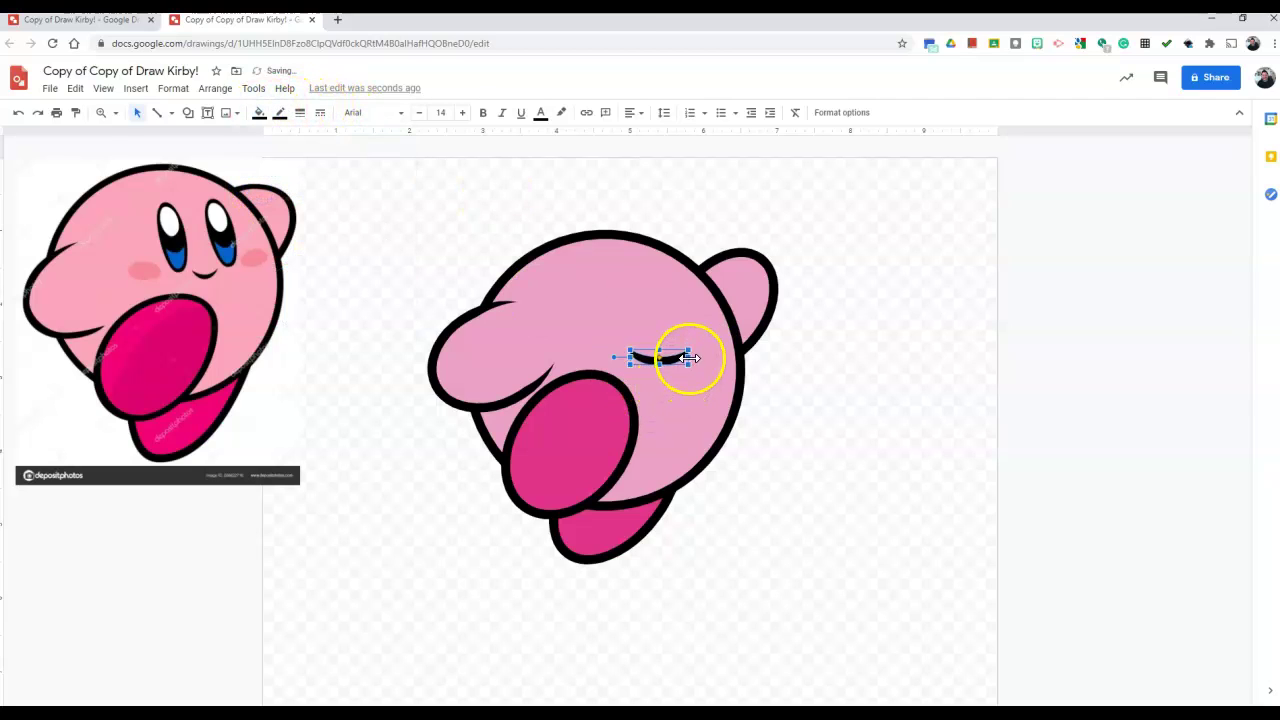
pyautogui.moveTo(665, 358); pyautogui.dragTo(664, 358)
pyautogui.click(829, 386)
pyautogui.click(666, 362)
pyautogui.click(881, 380)
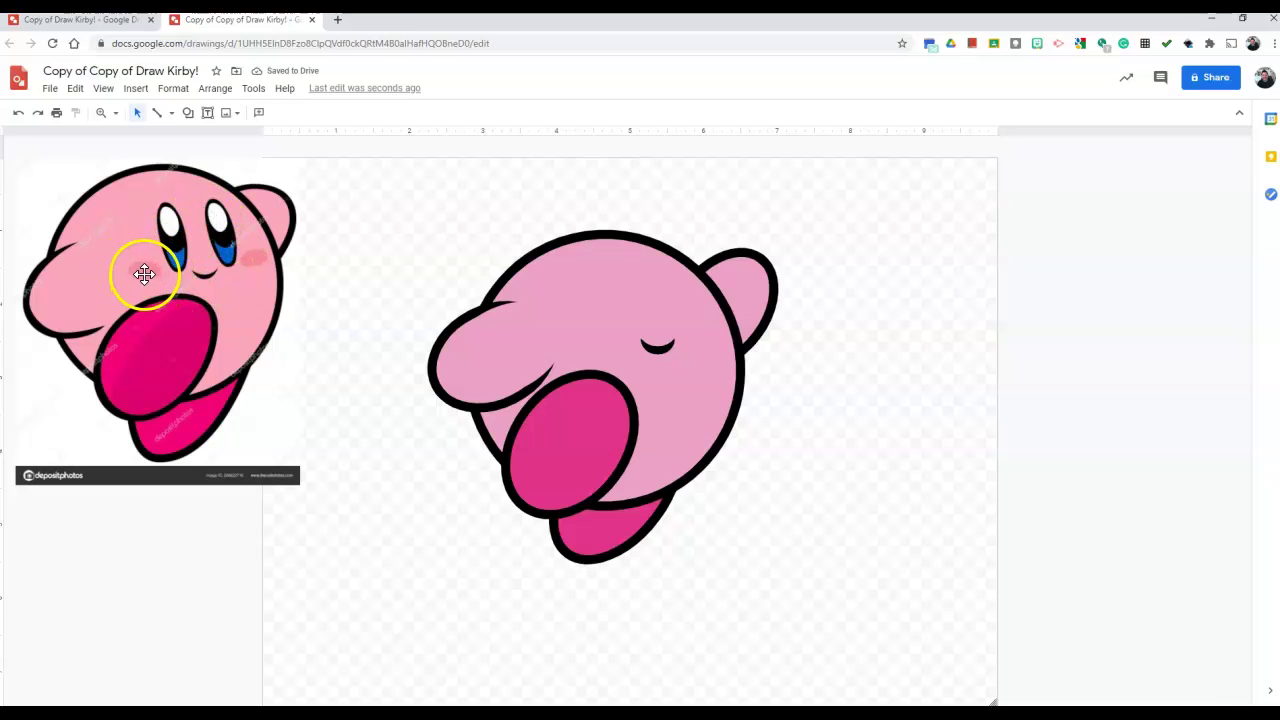
# Step: Draw a small oval with no outline and a light pink fill
pyautogui.click(187, 112)
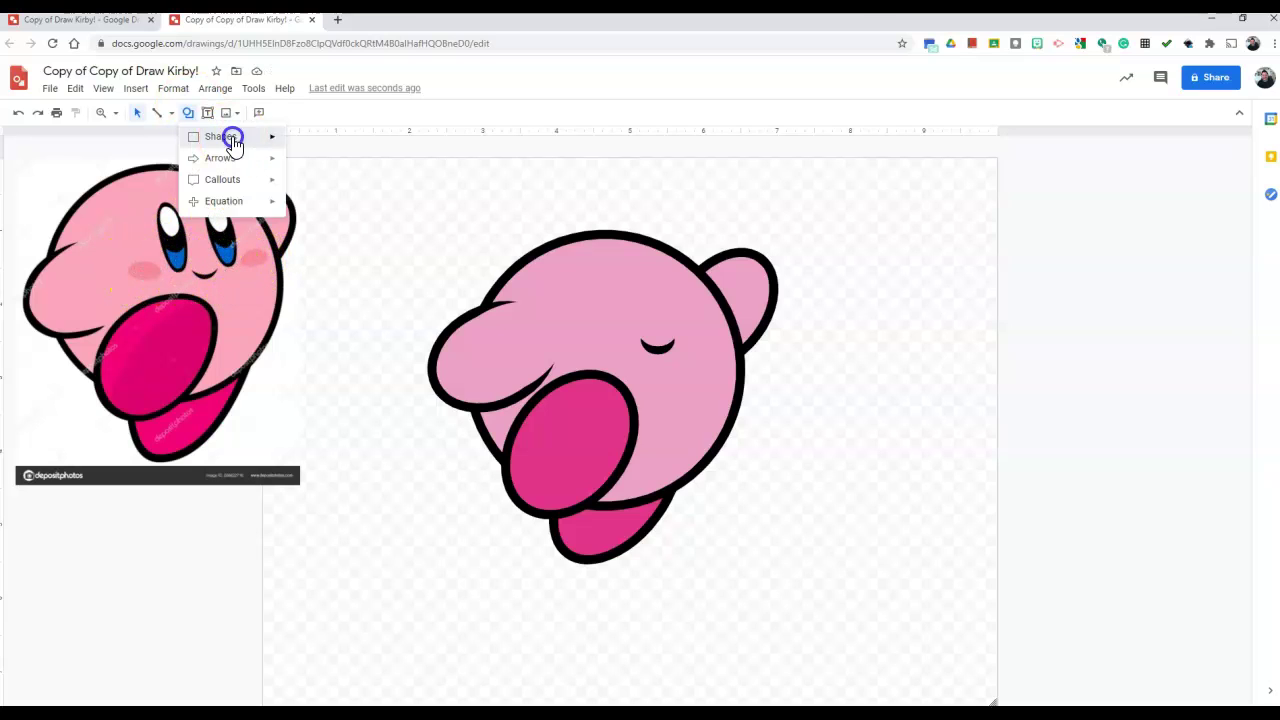
pyautogui.click(226, 136)
pyautogui.click(298, 168)
pyautogui.moveTo(421, 257); pyautogui.dragTo(420, 256)
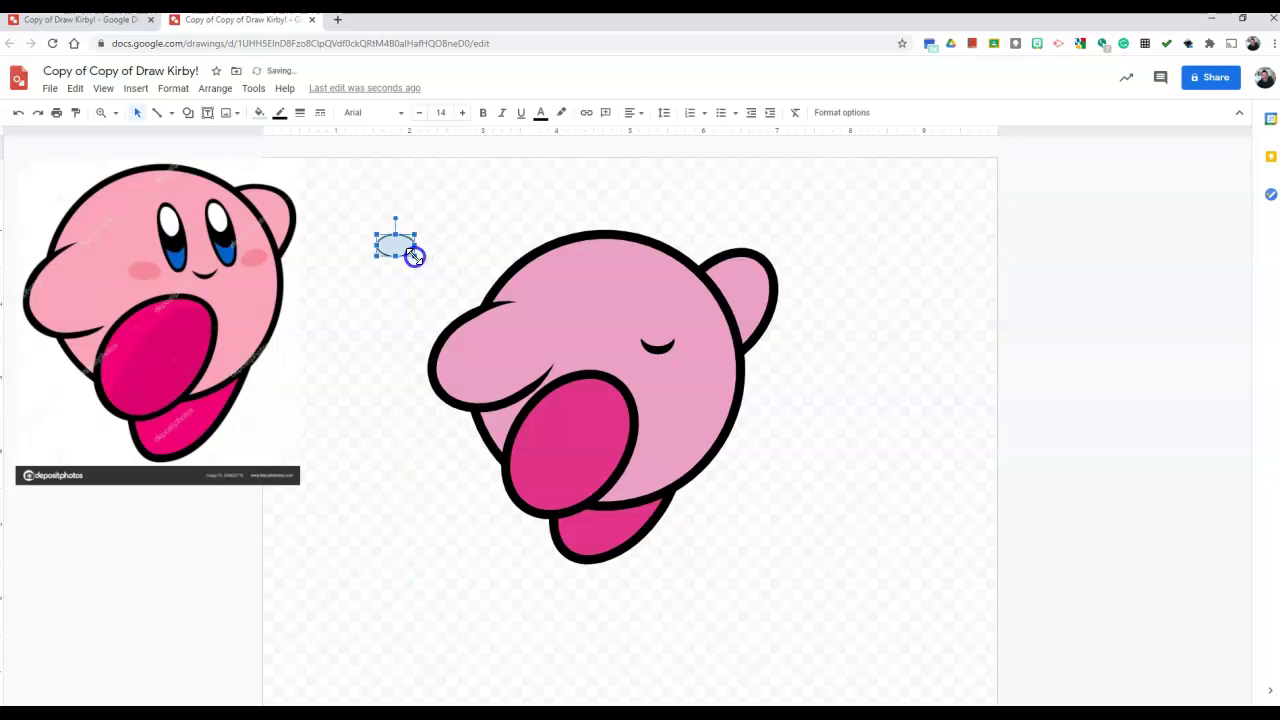
pyautogui.click(281, 116)
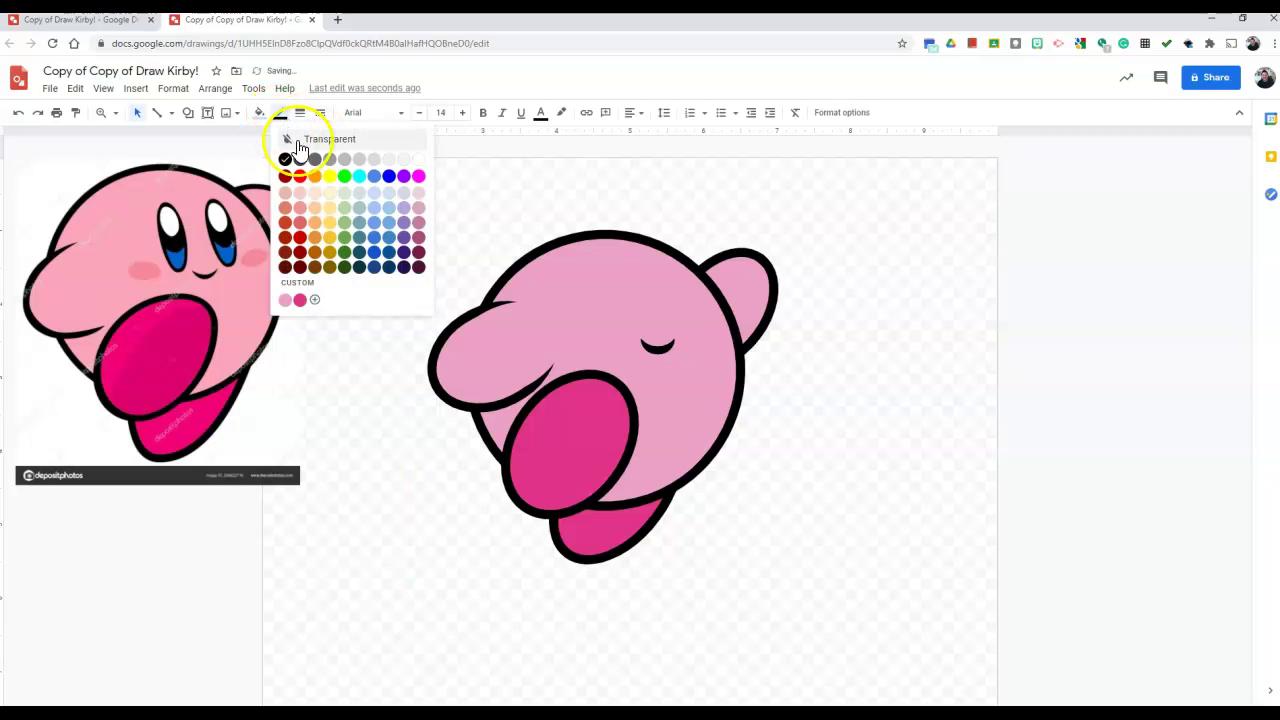
pyautogui.click(290, 138)
pyautogui.click(258, 112)
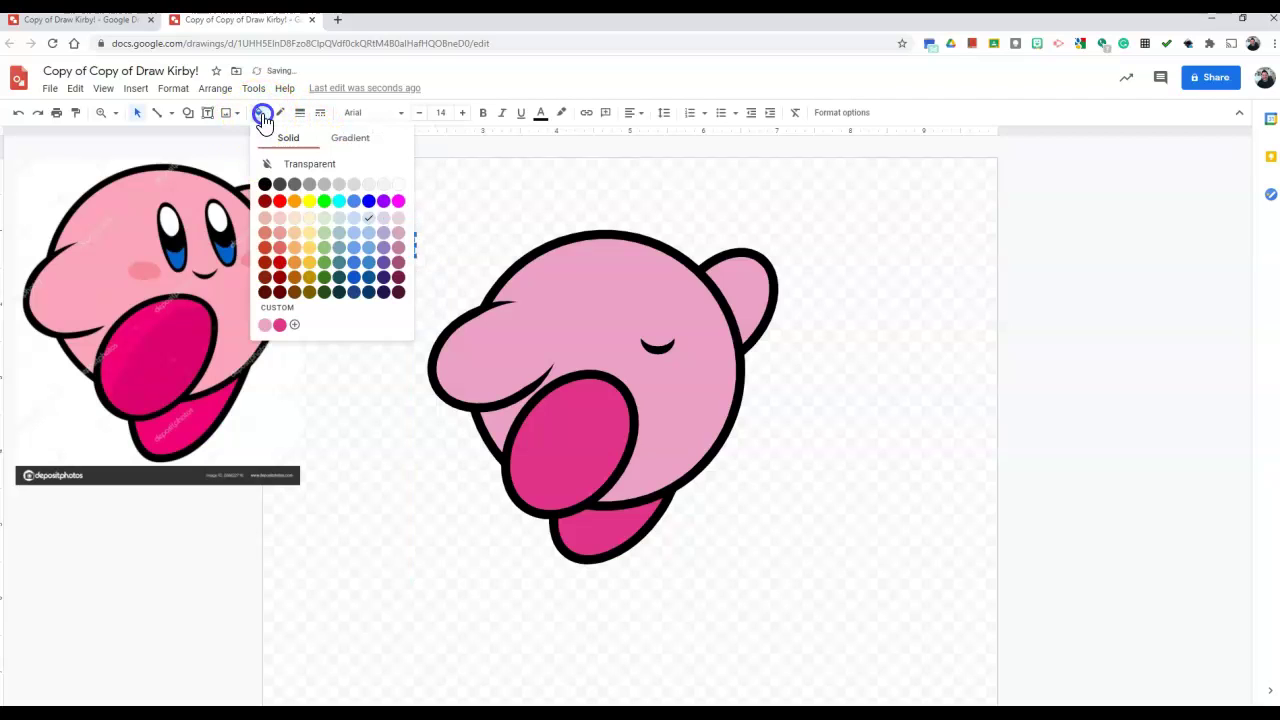
pyautogui.click(397, 234)
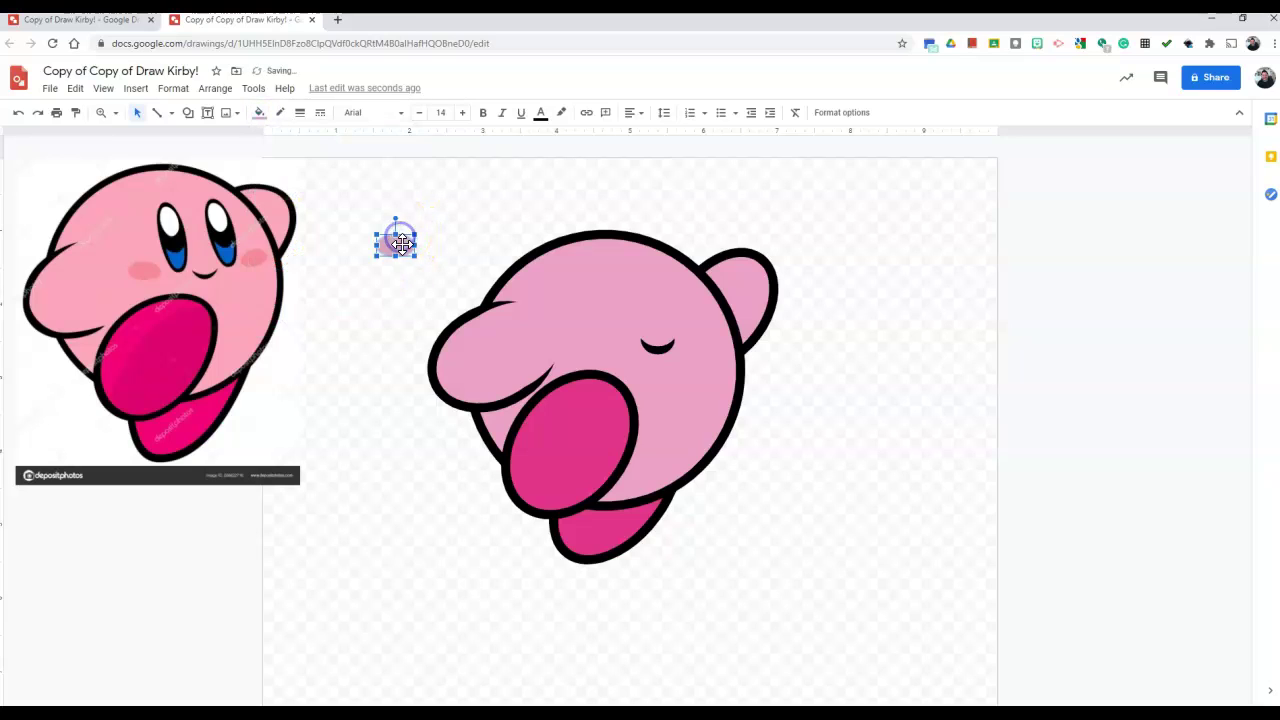
# Step: Recolour the blush darker pink, place it on the left cheek, and copy it to the right
pyautogui.moveTo(598, 350); pyautogui.dragTo(602, 346)
pyautogui.click(258, 112)
pyautogui.click(399, 252)
pyautogui.click(366, 197)
pyautogui.click(612, 348)
pyautogui.moveTo(614, 352); pyautogui.dragTo(620, 358)
pyautogui.moveTo(722, 340); pyautogui.dragTo(718, 338)
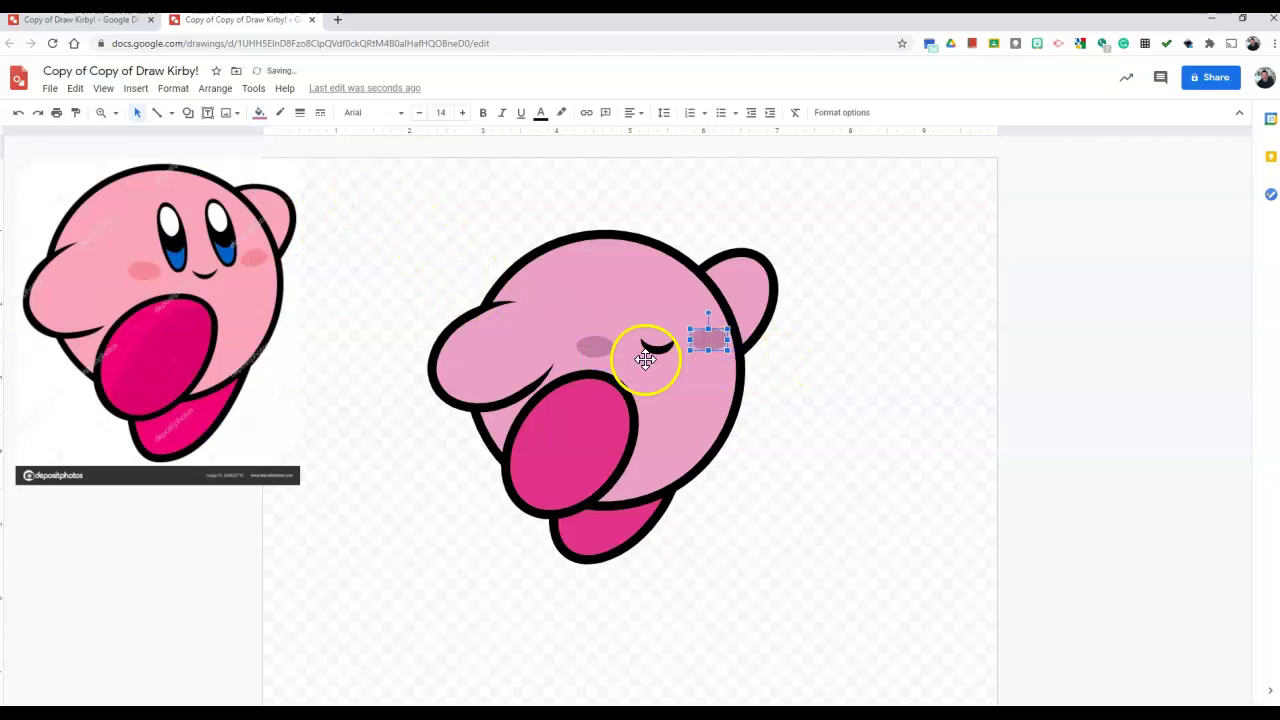
pyautogui.click(805, 373)
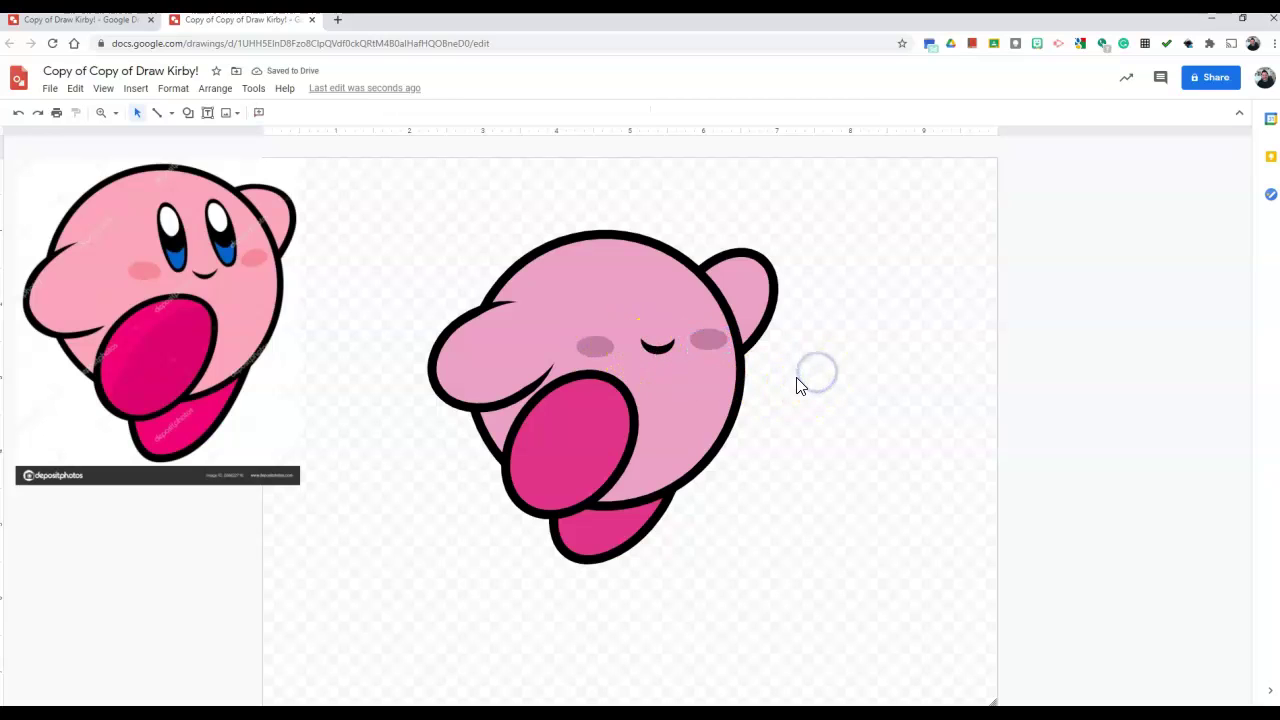
# Step: Draw a tall blue oval left of Kirby with a thick black outline
pyautogui.click(187, 112)
pyautogui.moveTo(267, 157)
pyautogui.click(297, 166)
pyautogui.moveTo(354, 201)
pyautogui.mouseDown()
pyautogui.moveTo(395, 311)
pyautogui.moveTo(368, 283)
pyautogui.moveTo(373, 253)
pyautogui.mouseUp()
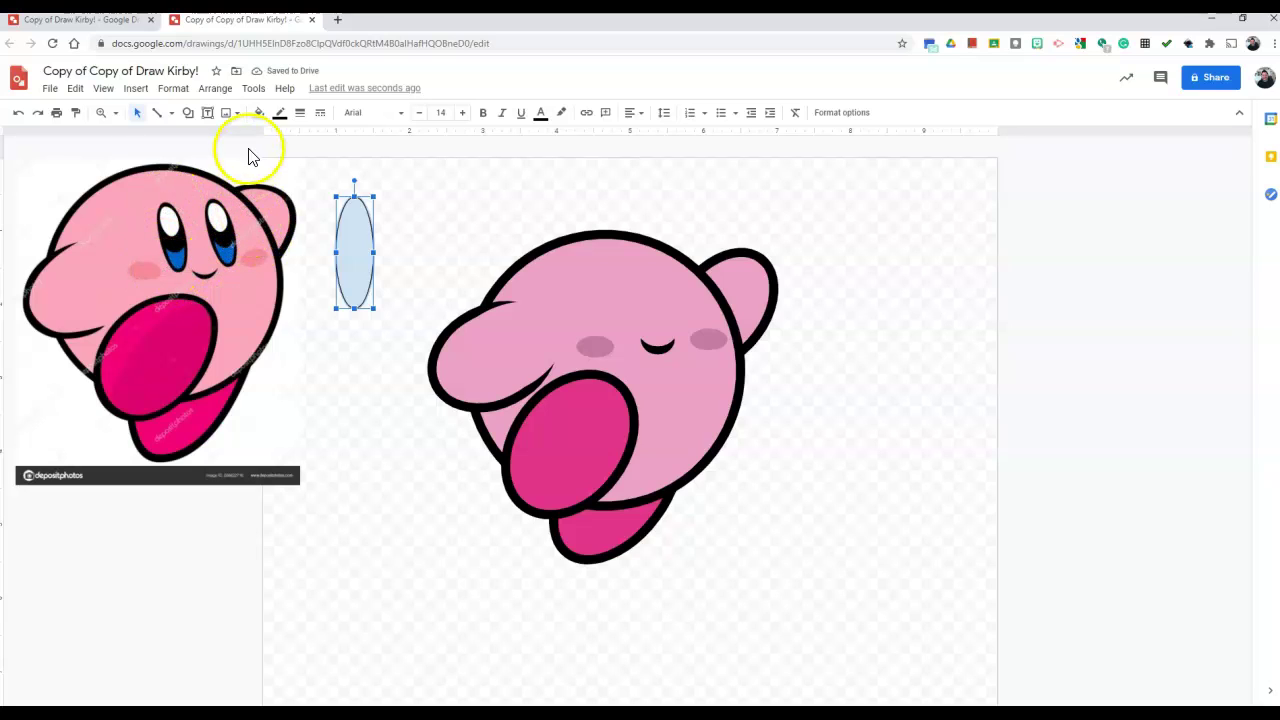
pyautogui.click(260, 112)
pyautogui.click(367, 201)
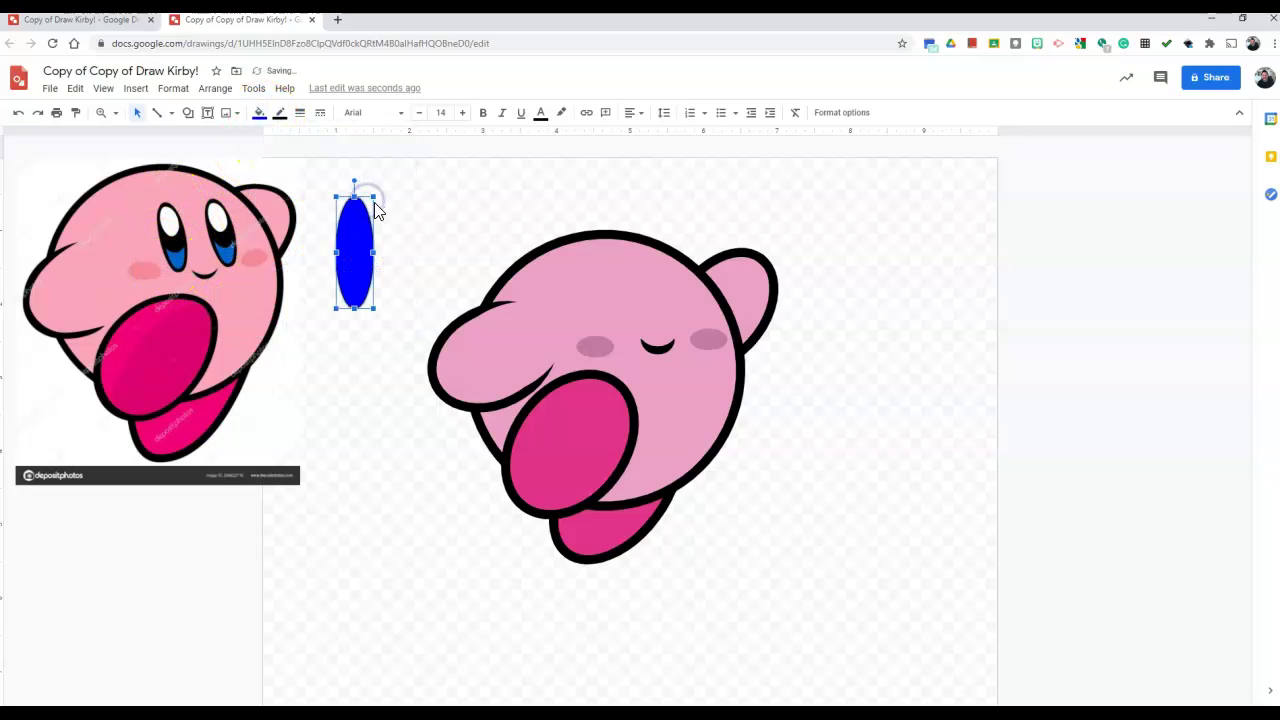
pyautogui.click(300, 112)
pyautogui.click(316, 177)
pyautogui.click(300, 112)
pyautogui.click(317, 207)
pyautogui.click(292, 113)
pyautogui.click(318, 198)
# Step: Shorten the oval from its top and offset a copy down and right
pyautogui.click(446, 226)
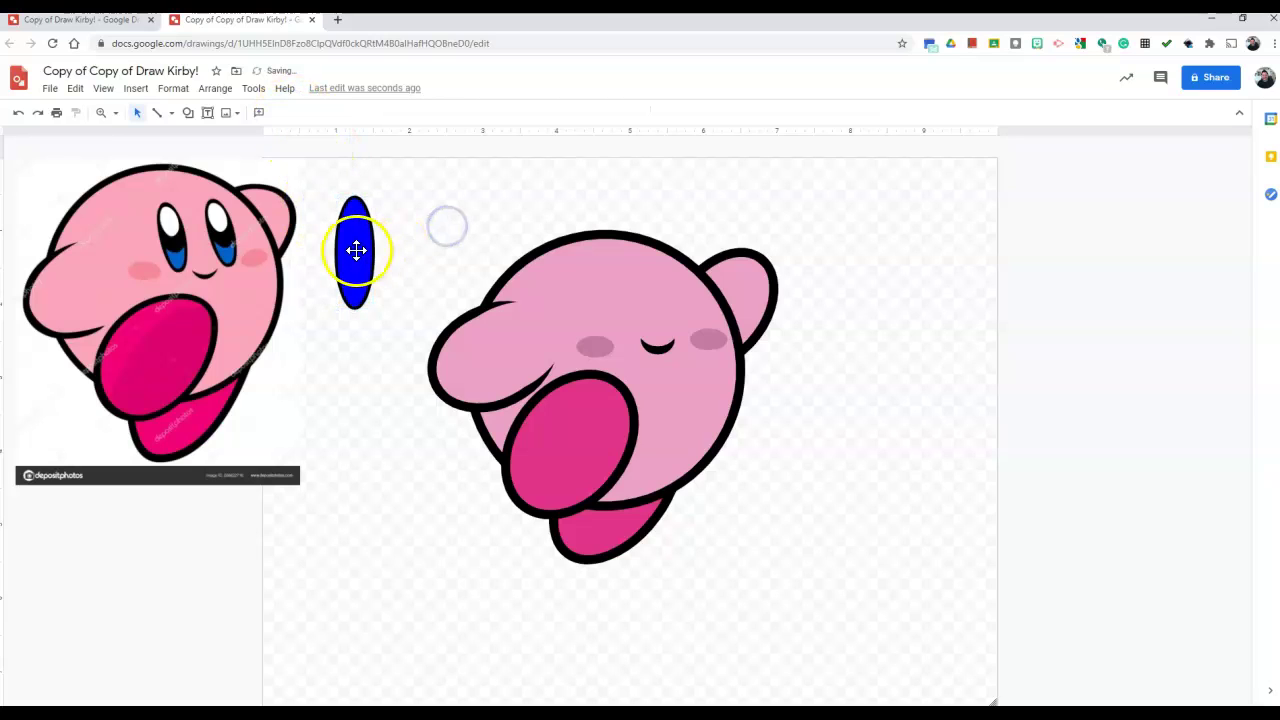
pyautogui.click(362, 208)
pyautogui.moveTo(355, 190); pyautogui.dragTo(355, 209)
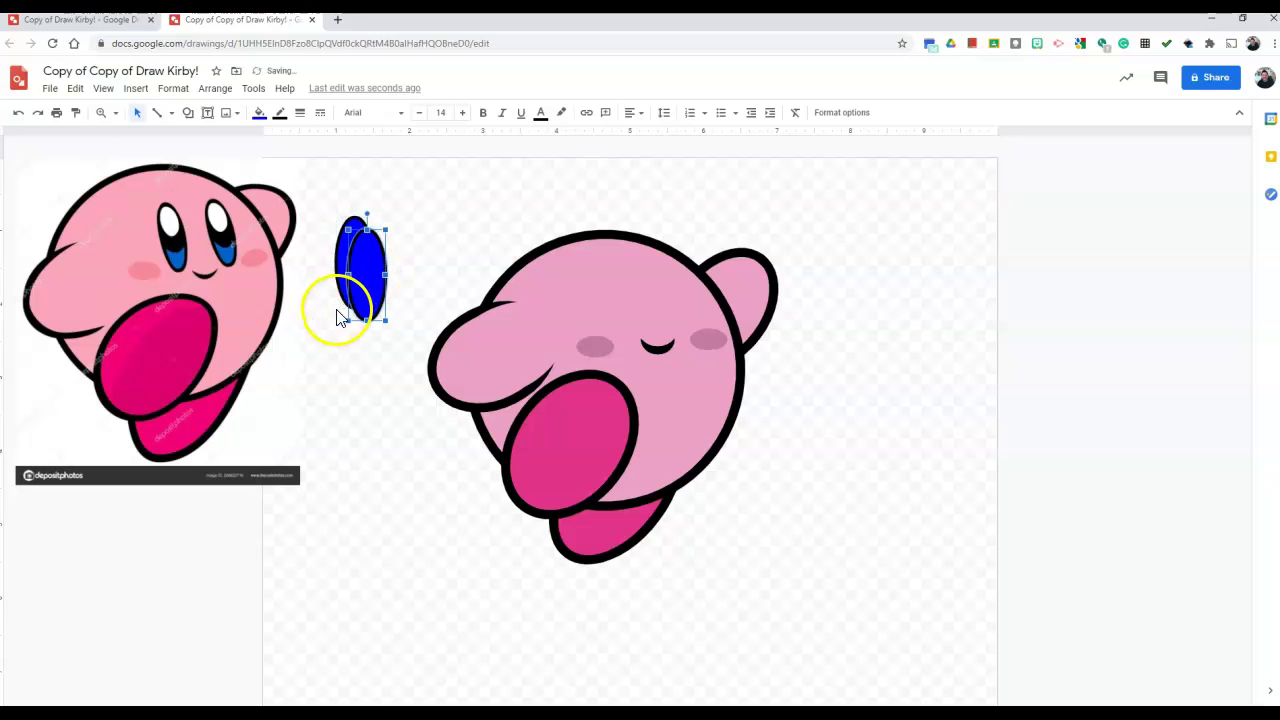
pyautogui.moveTo(340, 258); pyautogui.dragTo(353, 290)
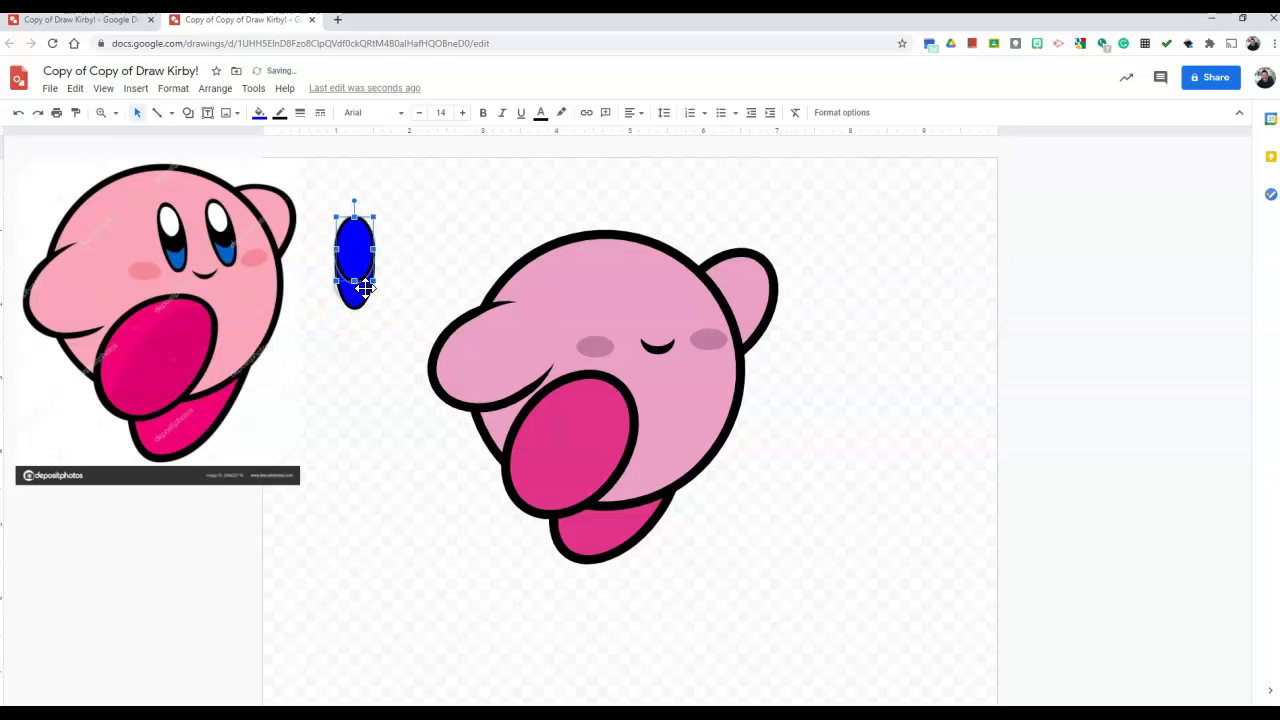
# Step: Fill the upper oval black and add a white-filled copy as a highlight
pyautogui.click(262, 113)
pyautogui.click(258, 182)
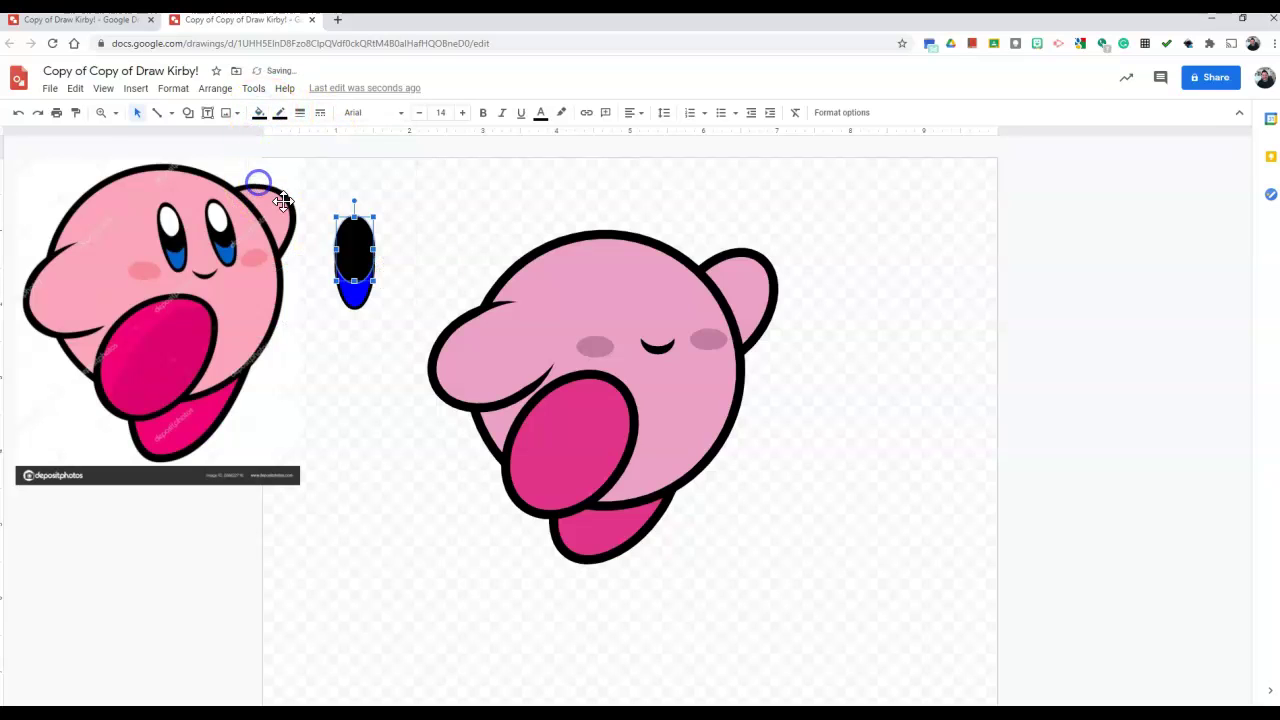
pyautogui.moveTo(339, 231)
pyautogui.mouseDown()
pyautogui.moveTo(351, 246)
pyautogui.moveTo(340, 232)
pyautogui.mouseUp()
pyautogui.click(260, 113)
pyautogui.click(397, 184)
pyautogui.click(434, 211)
pyautogui.click(364, 243)
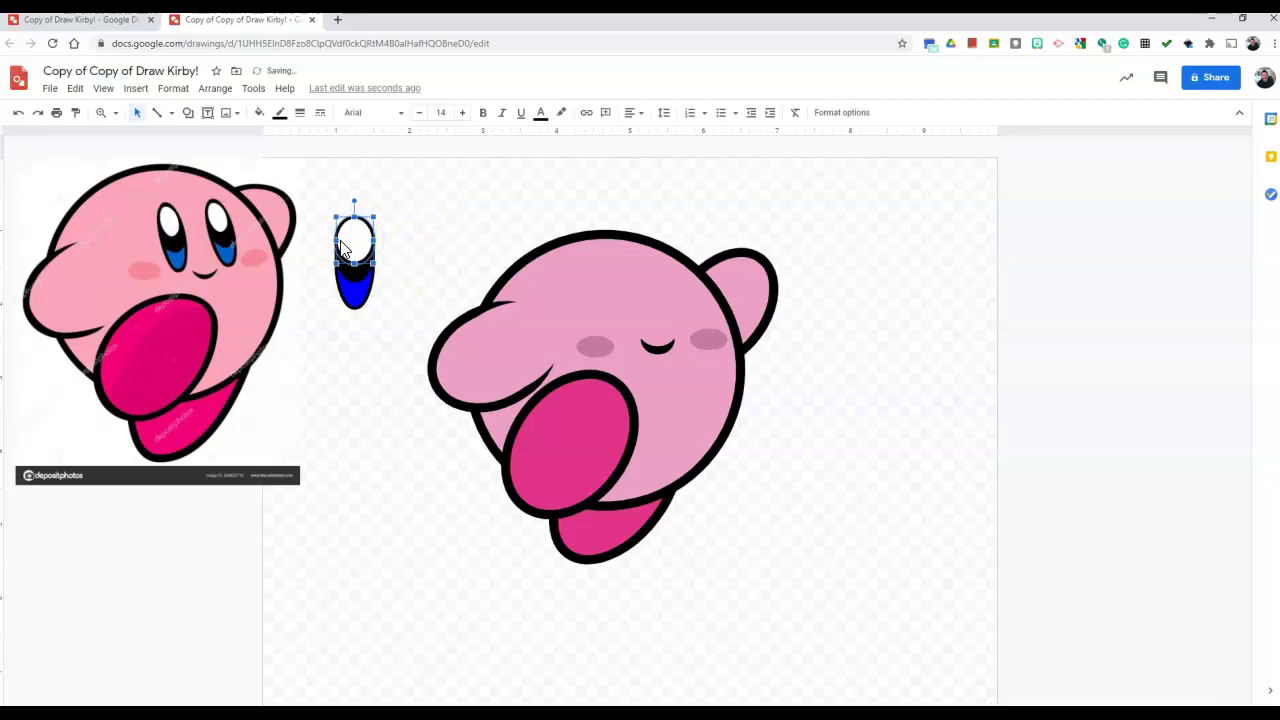
pyautogui.click(432, 238)
# Step: Move the black oval down over the blue oval to form the eye
pyautogui.click(360, 258)
pyautogui.press('Down')
pyautogui.press('Down')
pyautogui.click(429, 229)
pyautogui.moveTo(360, 258); pyautogui.dragTo(354, 252)
pyautogui.click(470, 257)
pyautogui.click(360, 250)
pyautogui.click(400, 246)
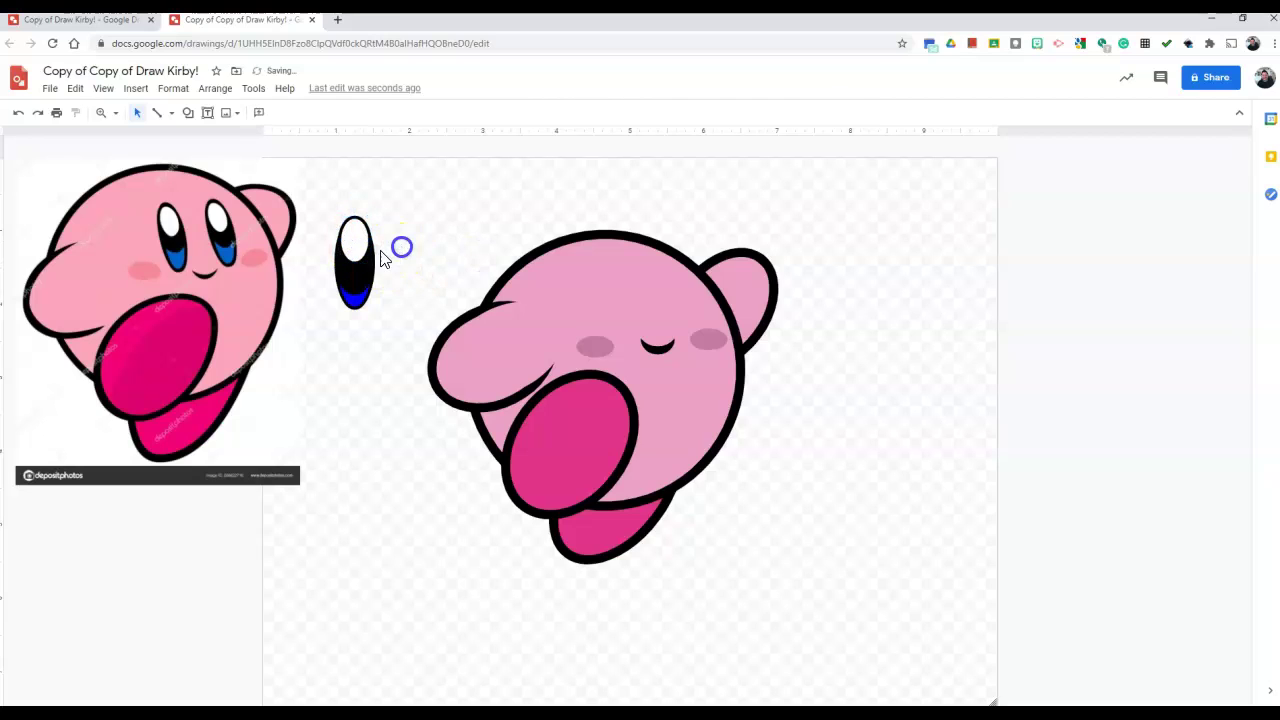
pyautogui.moveTo(366, 271)
pyautogui.mouseDown()
pyautogui.moveTo(356, 297)
pyautogui.moveTo(370, 264)
pyautogui.moveTo(356, 267)
pyautogui.mouseUp()
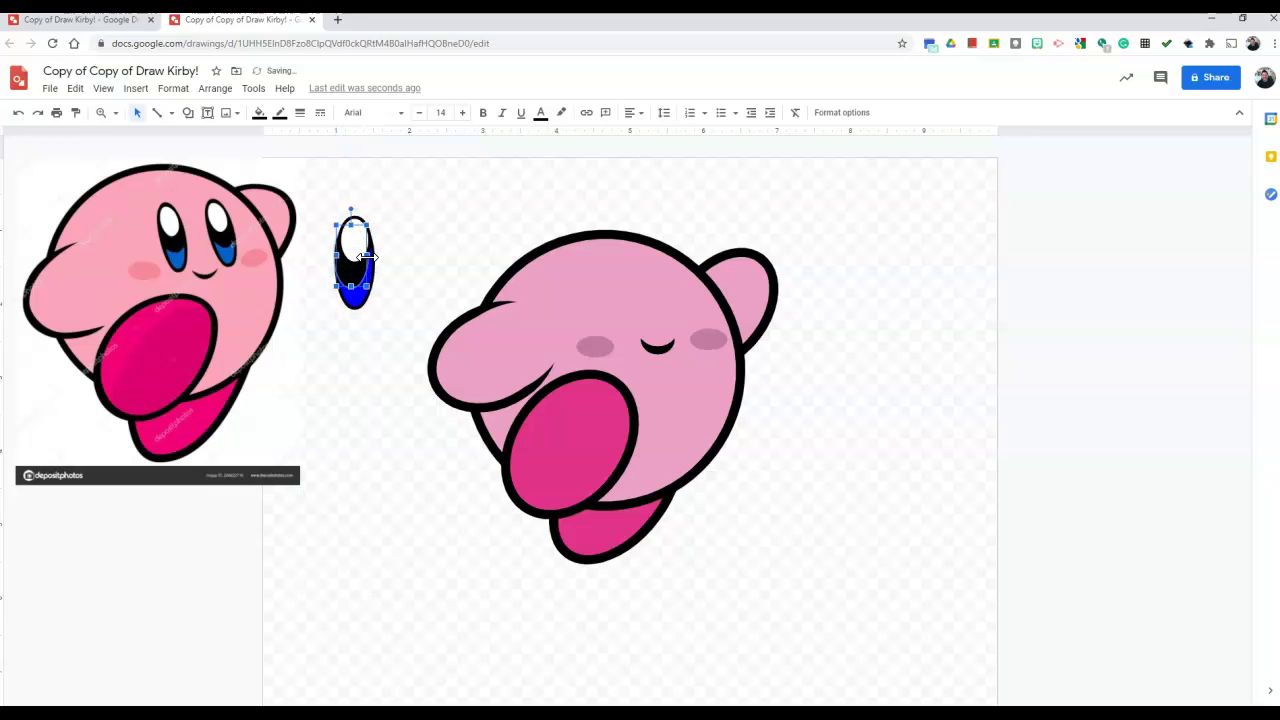
pyautogui.click(409, 254)
pyautogui.click(358, 248)
pyautogui.click(404, 262)
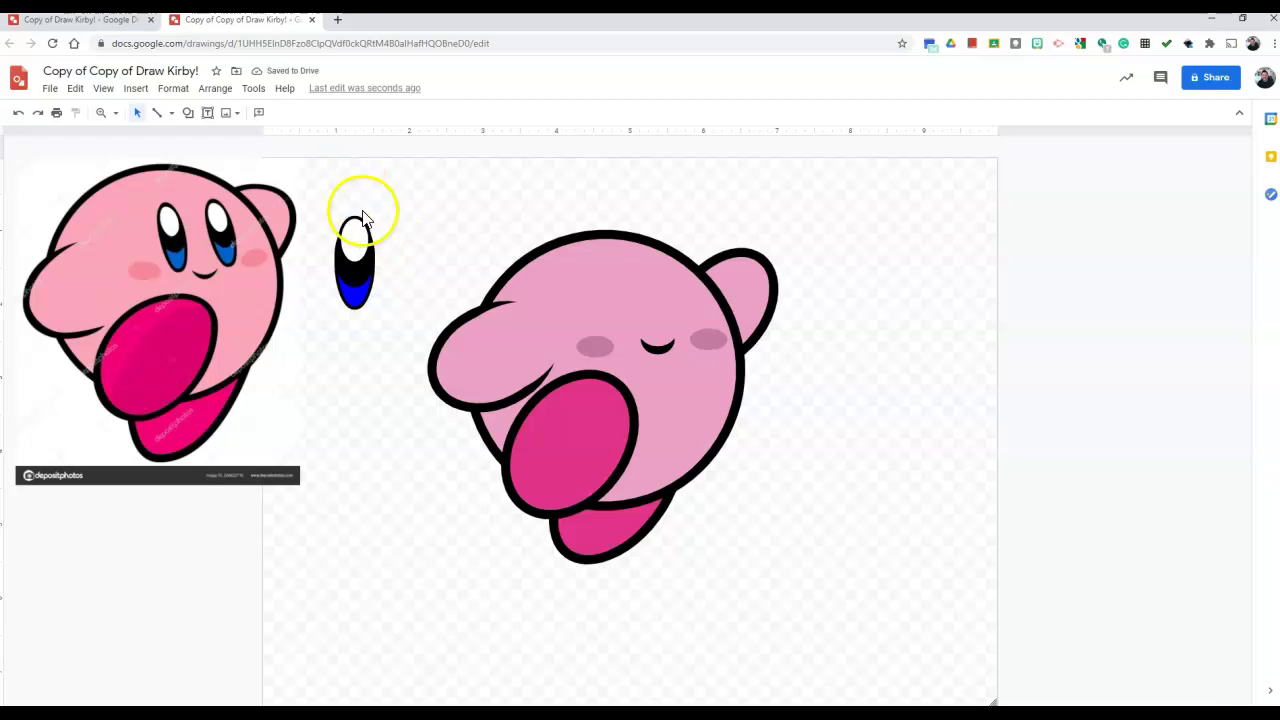
# Step: Draw a transparent oval with a thick black outline over the eye
pyautogui.click(188, 112)
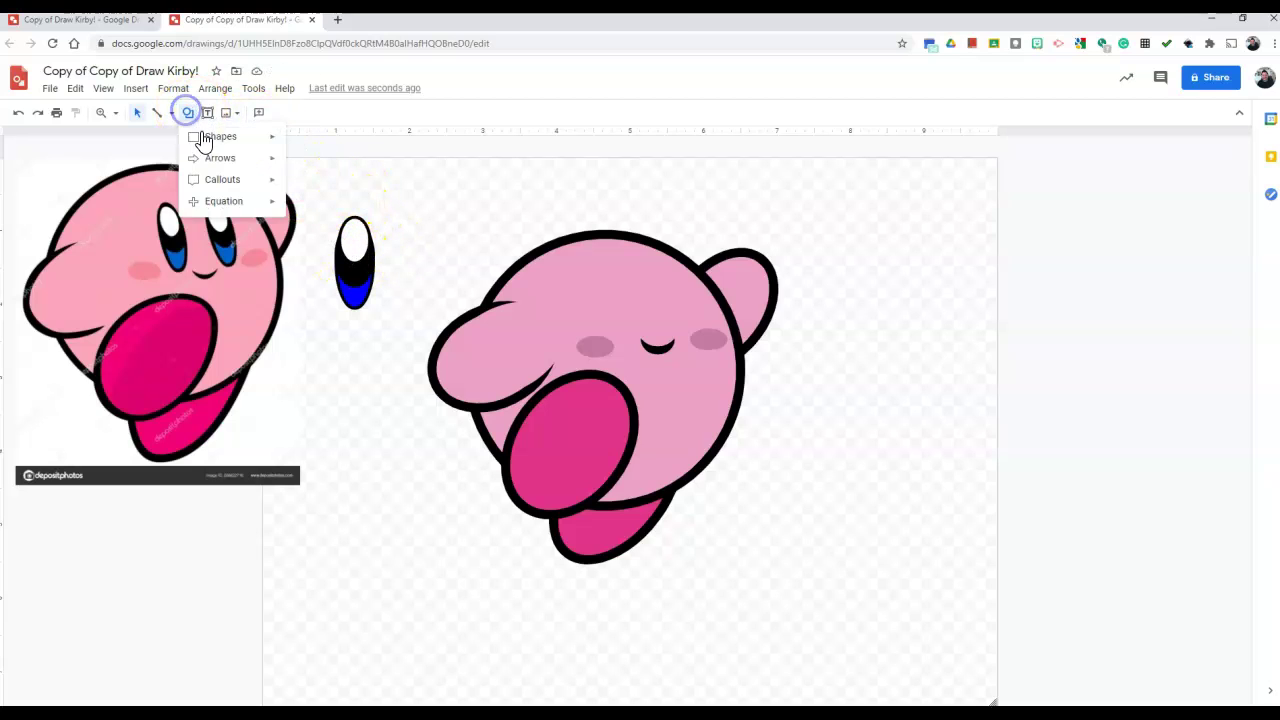
pyautogui.click(300, 166)
pyautogui.moveTo(300, 164); pyautogui.dragTo(333, 262)
pyautogui.click(259, 112)
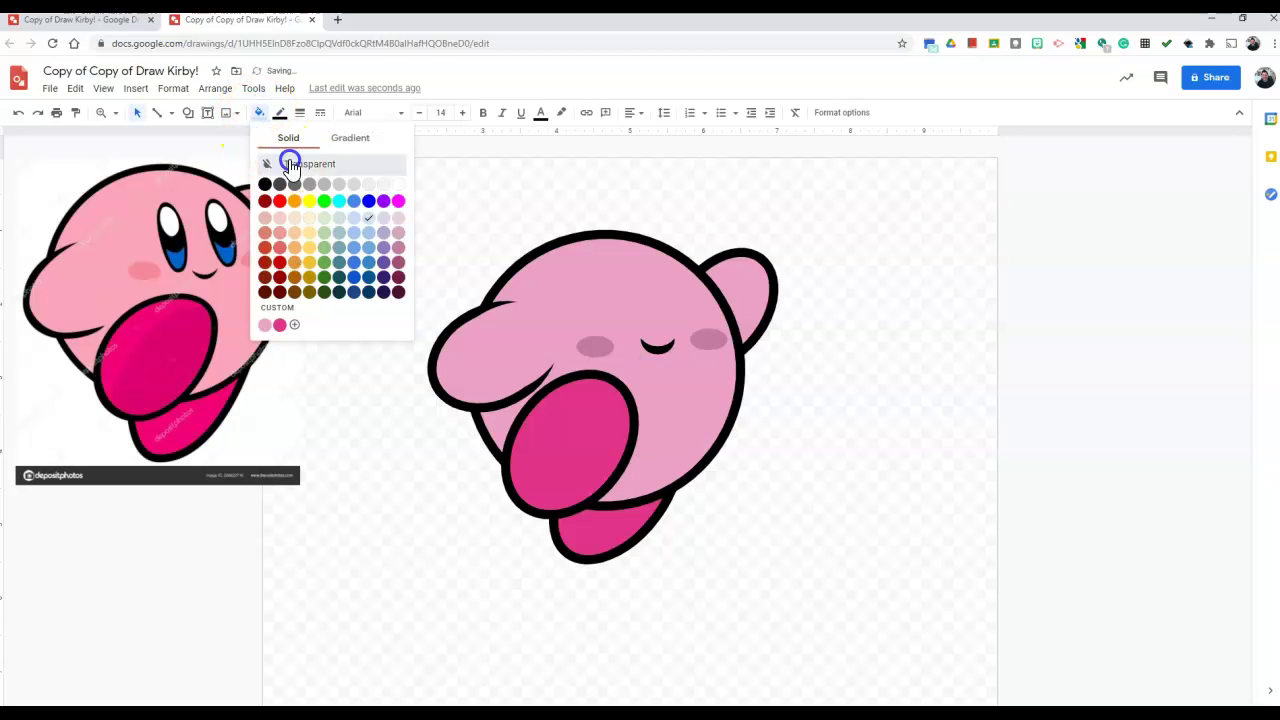
pyautogui.click(290, 160)
pyautogui.click(299, 112)
pyautogui.click(326, 205)
pyautogui.moveTo(367, 243); pyautogui.dragTo(367, 243)
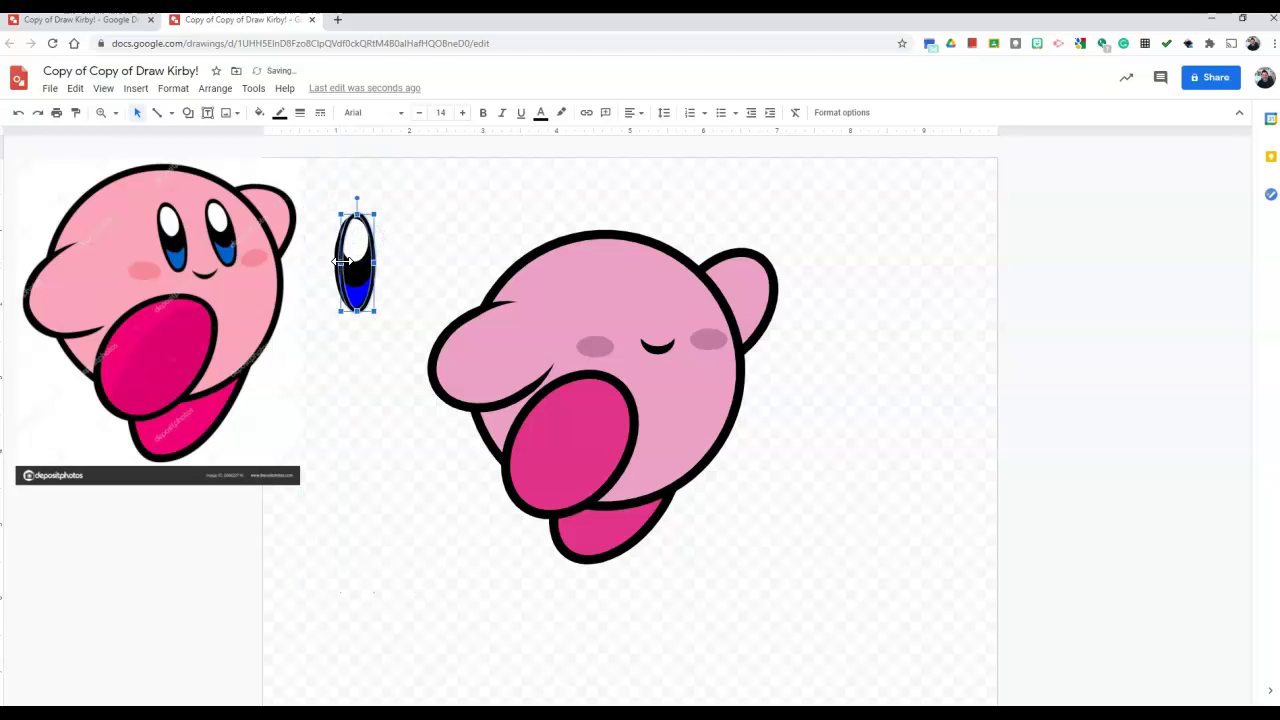
# Step: Resize the outline oval to fit the eye, then select all eye pieces
pyautogui.click(415, 248)
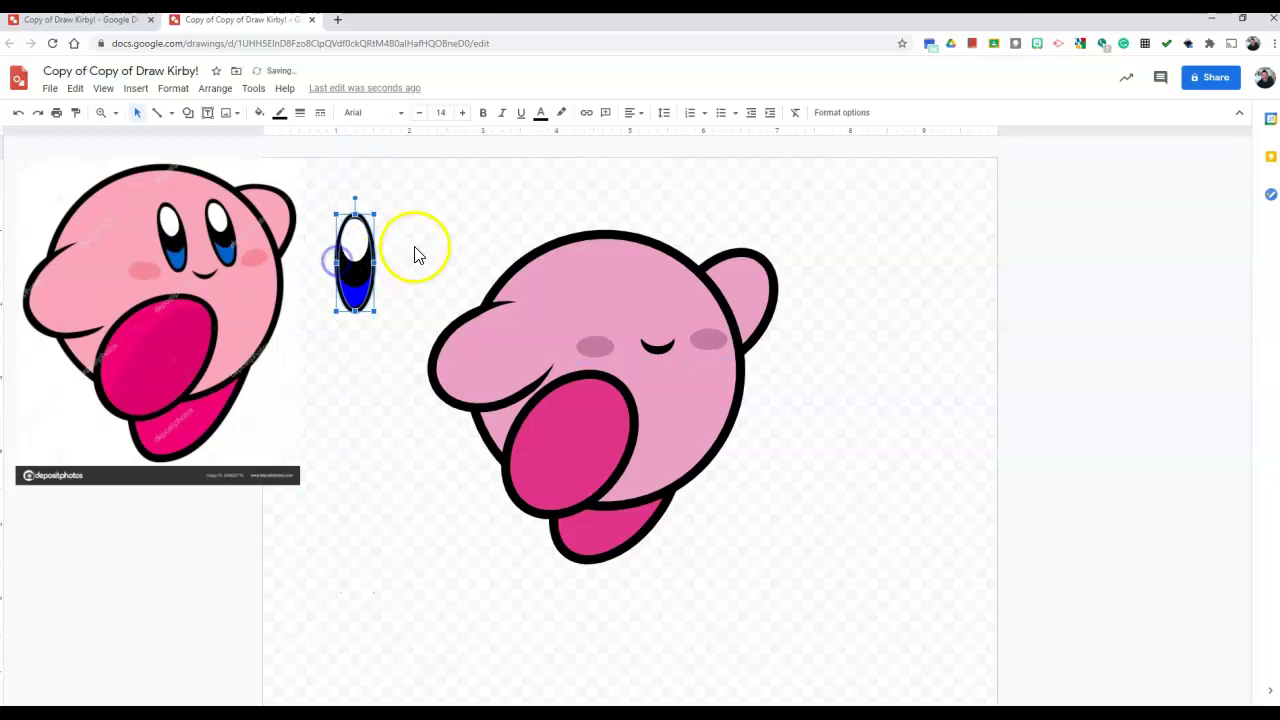
pyautogui.click(336, 268)
pyautogui.click(375, 295)
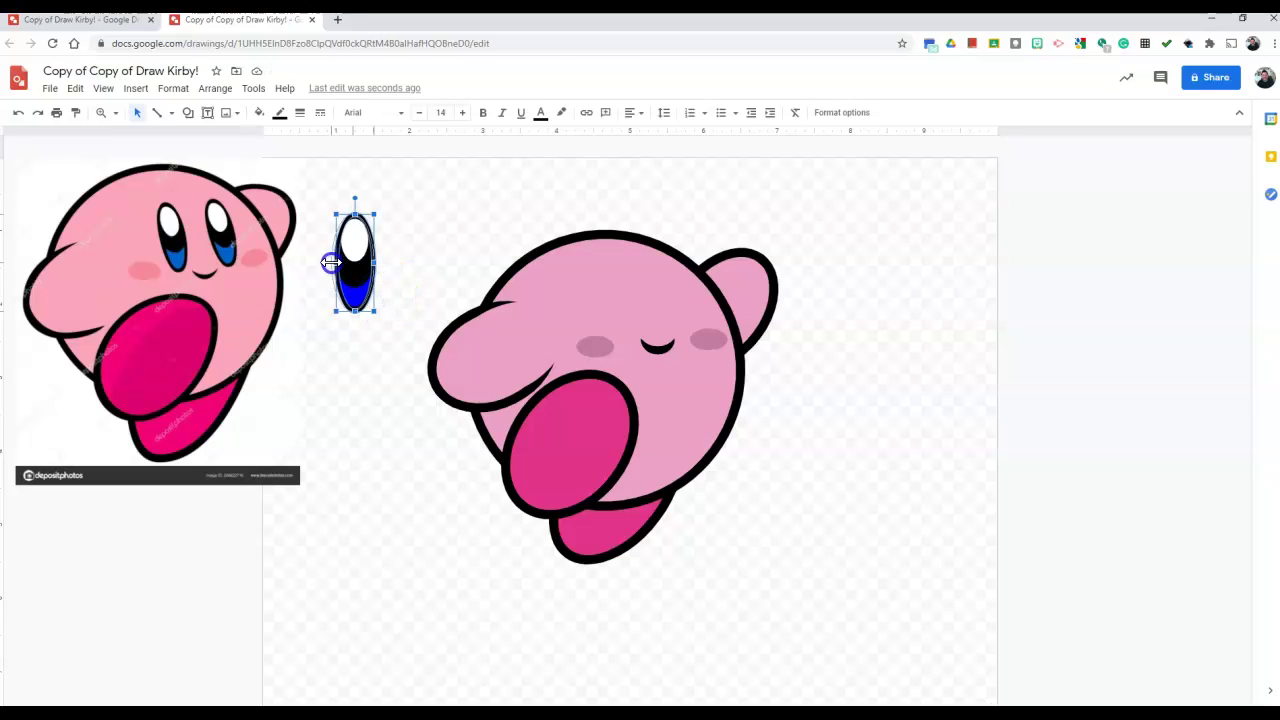
pyautogui.moveTo(328, 262); pyautogui.dragTo(329, 266)
pyautogui.moveTo(332, 263); pyautogui.dragTo(337, 263)
pyautogui.click(400, 258)
pyautogui.click(332, 329)
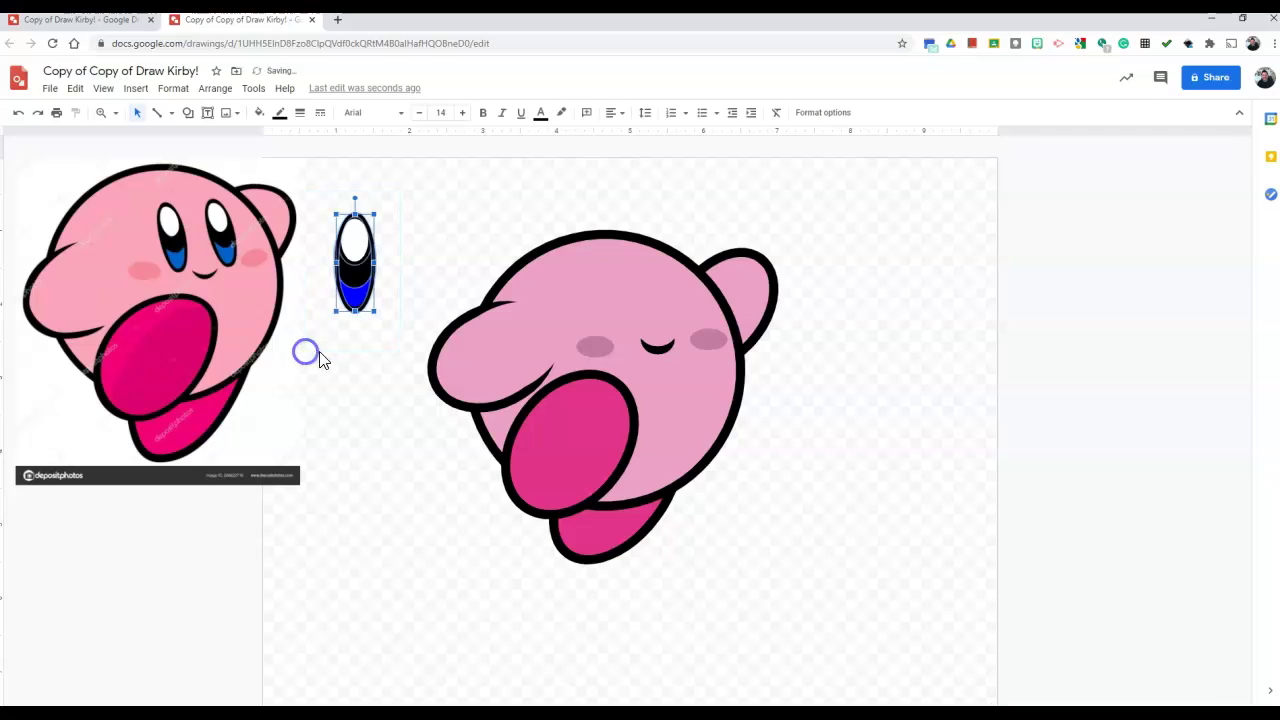
# Step: Group the eye pieces and move the group onto the right Kirby's face
pyautogui.rightClick(364, 282)
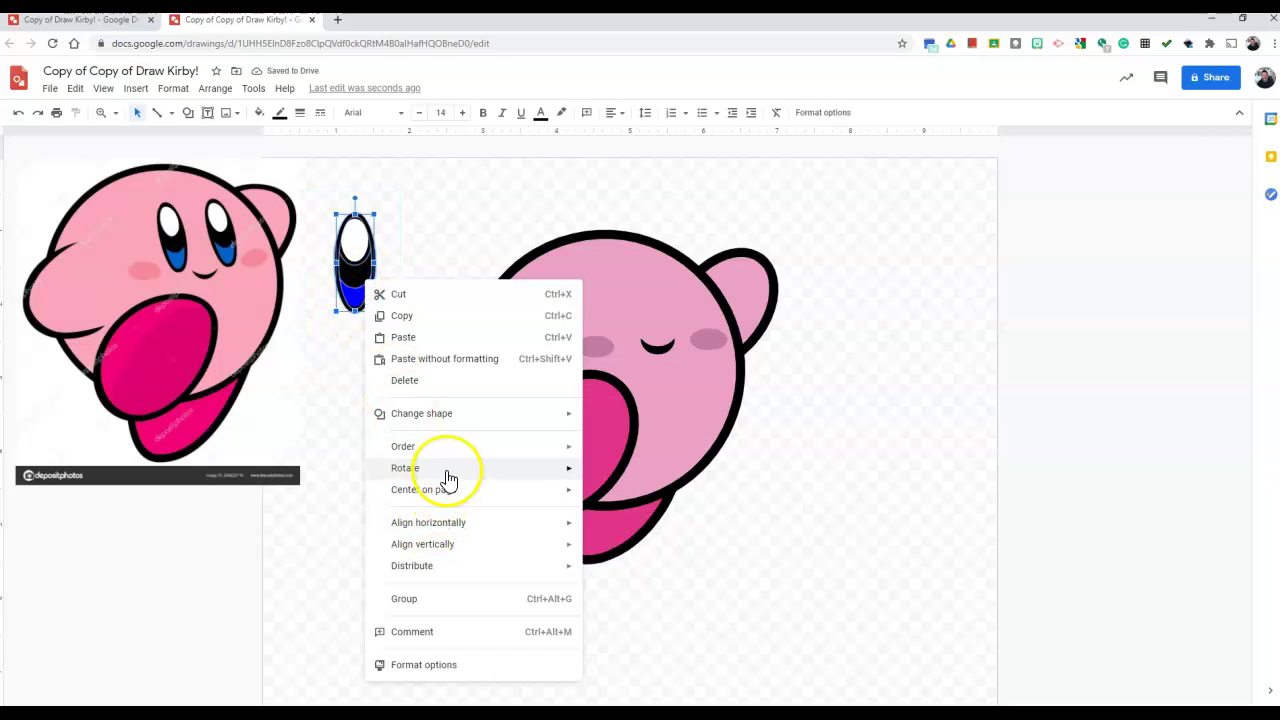
pyautogui.click(420, 598)
pyautogui.click(385, 410)
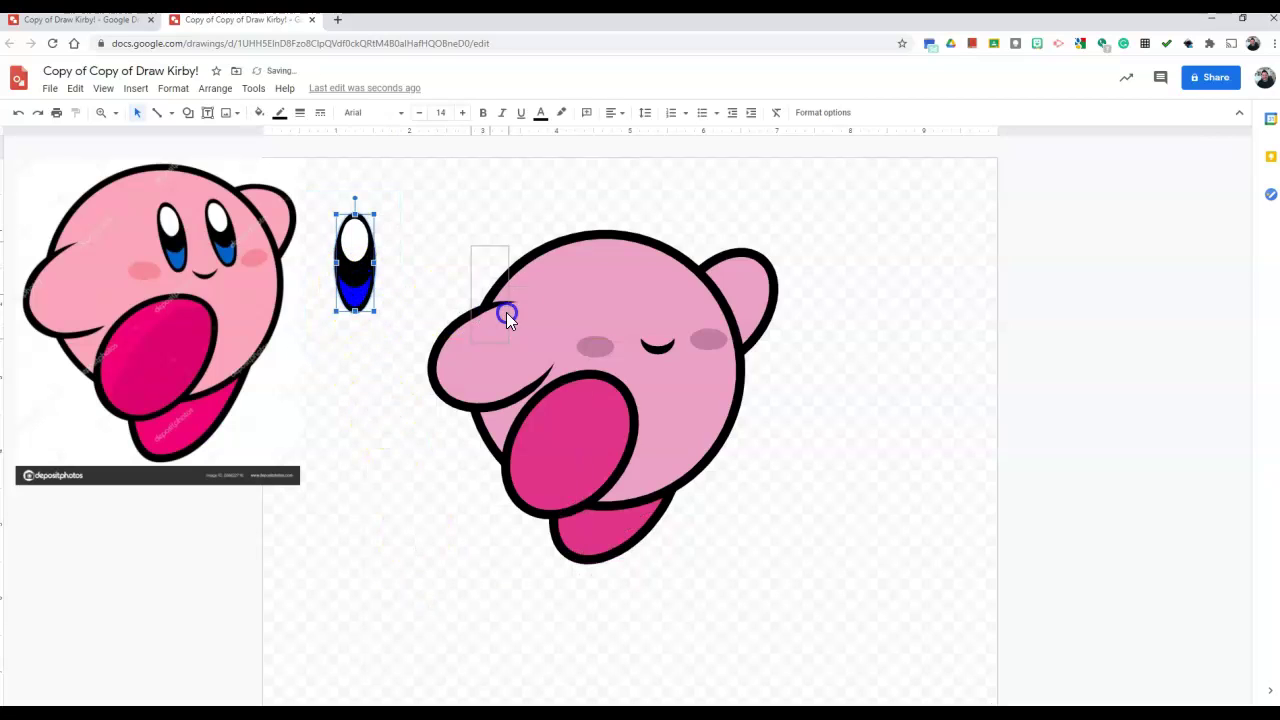
pyautogui.moveTo(358, 300); pyautogui.dragTo(619, 346)
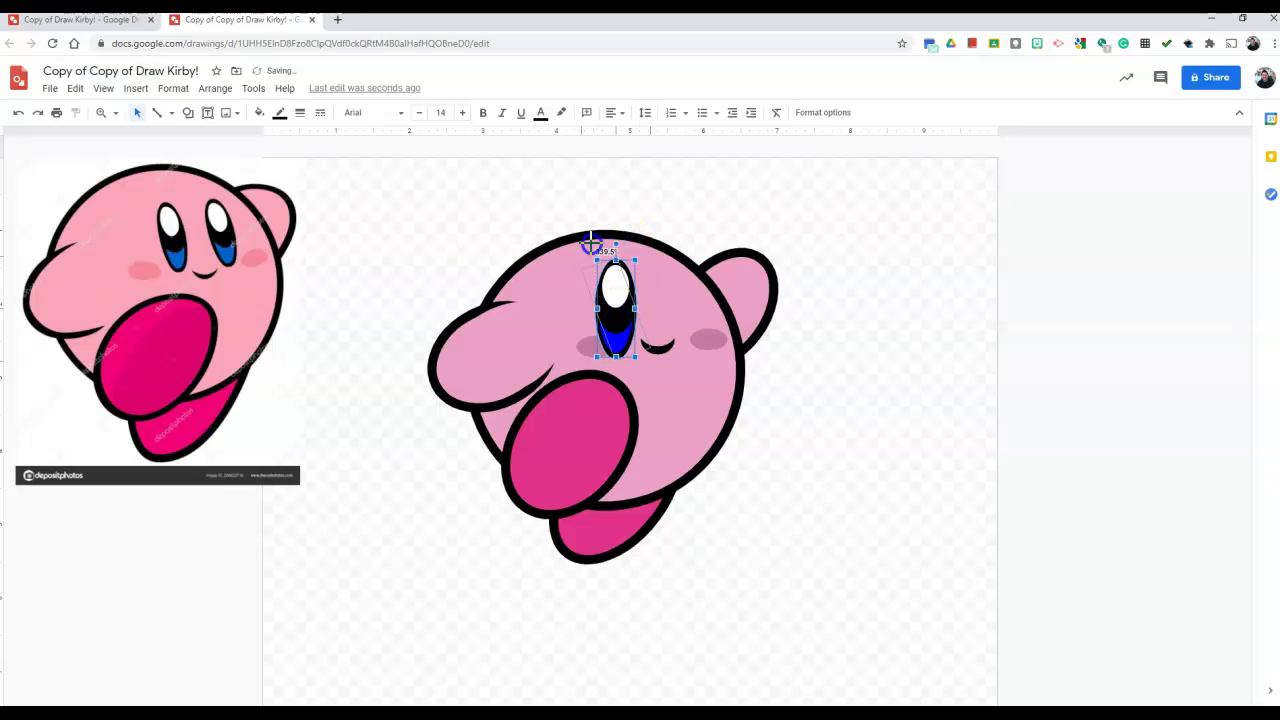
# Step: Tilt and shrink the grouped eye to fit Kirby's face
pyautogui.moveTo(591, 243); pyautogui.dragTo(586, 238)
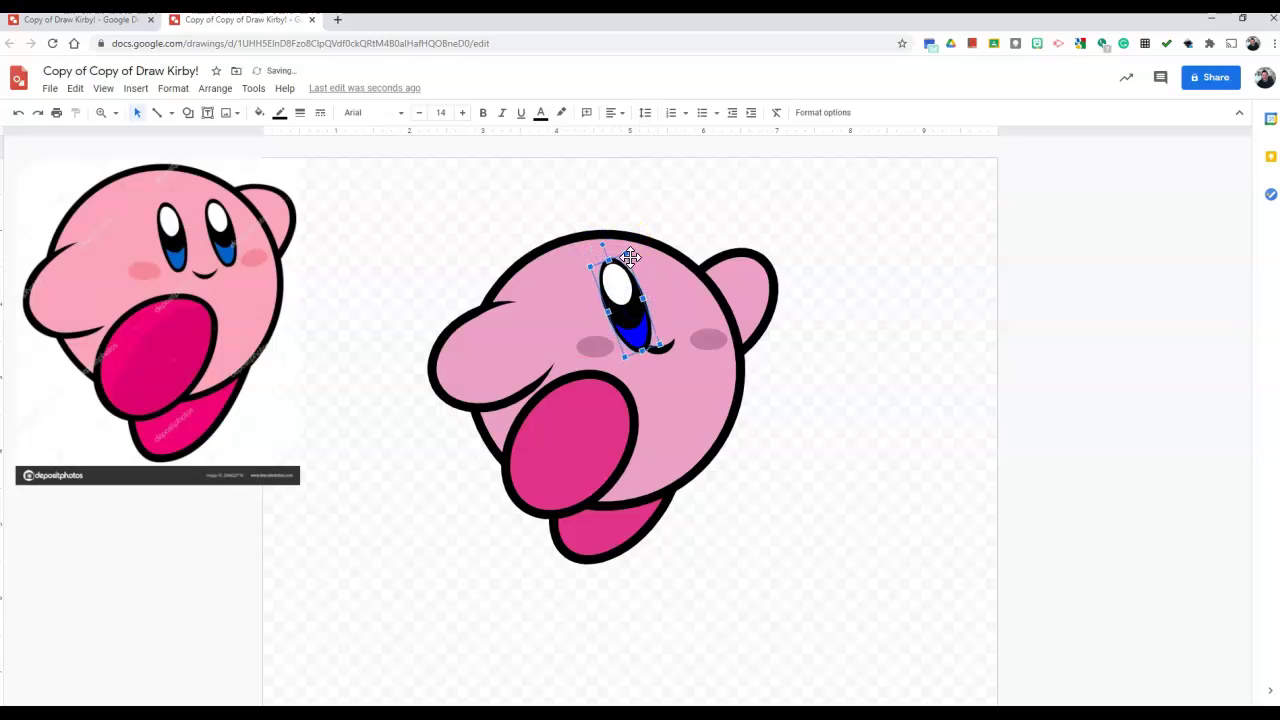
pyautogui.moveTo(623, 265); pyautogui.dragTo(623, 300)
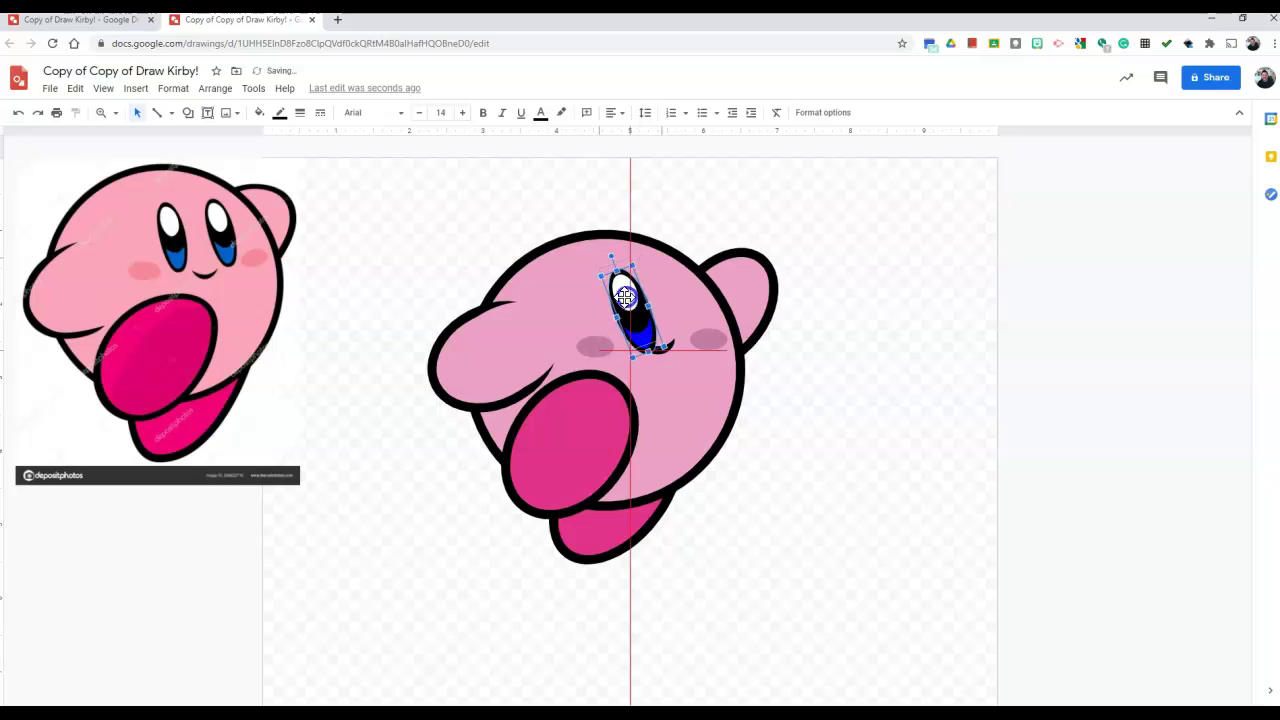
pyautogui.moveTo(680, 375); pyautogui.dragTo(651, 343)
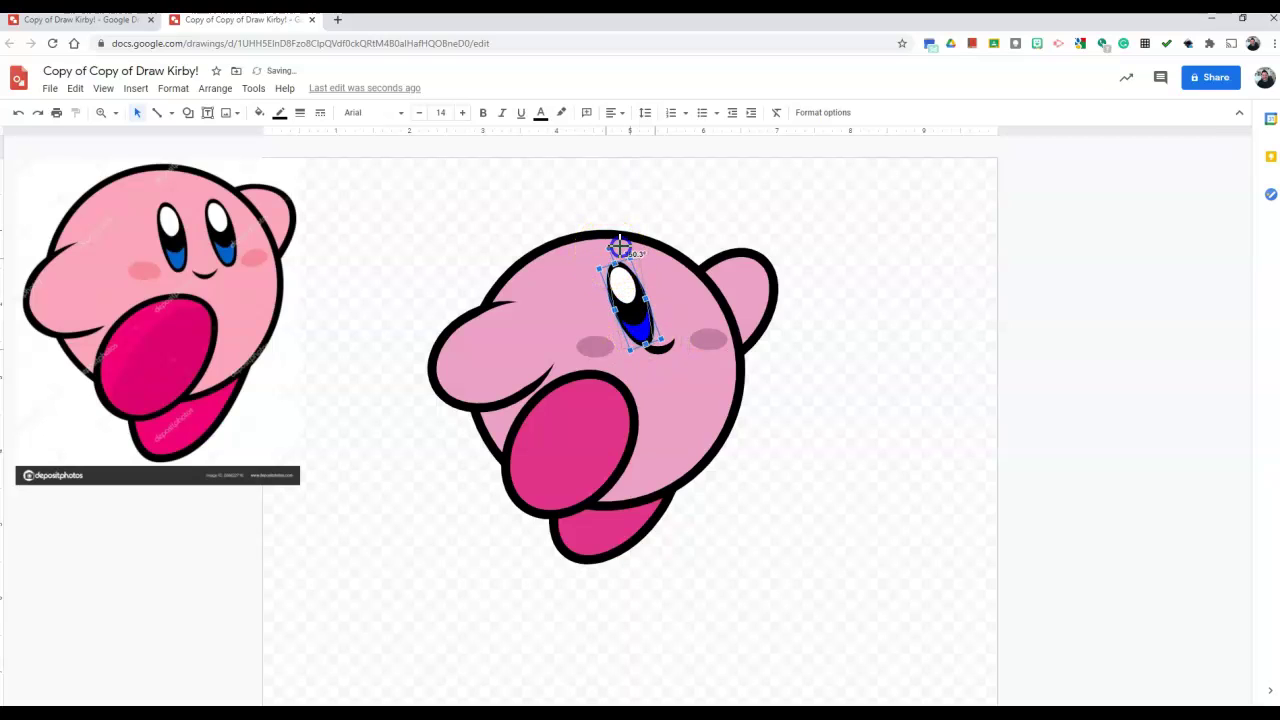
pyautogui.moveTo(619, 246)
pyautogui.mouseDown()
pyautogui.moveTo(620, 299)
pyautogui.moveTo(636, 321)
pyautogui.moveTo(674, 316)
pyautogui.moveTo(668, 304)
pyautogui.moveTo(662, 352)
pyautogui.mouseUp()
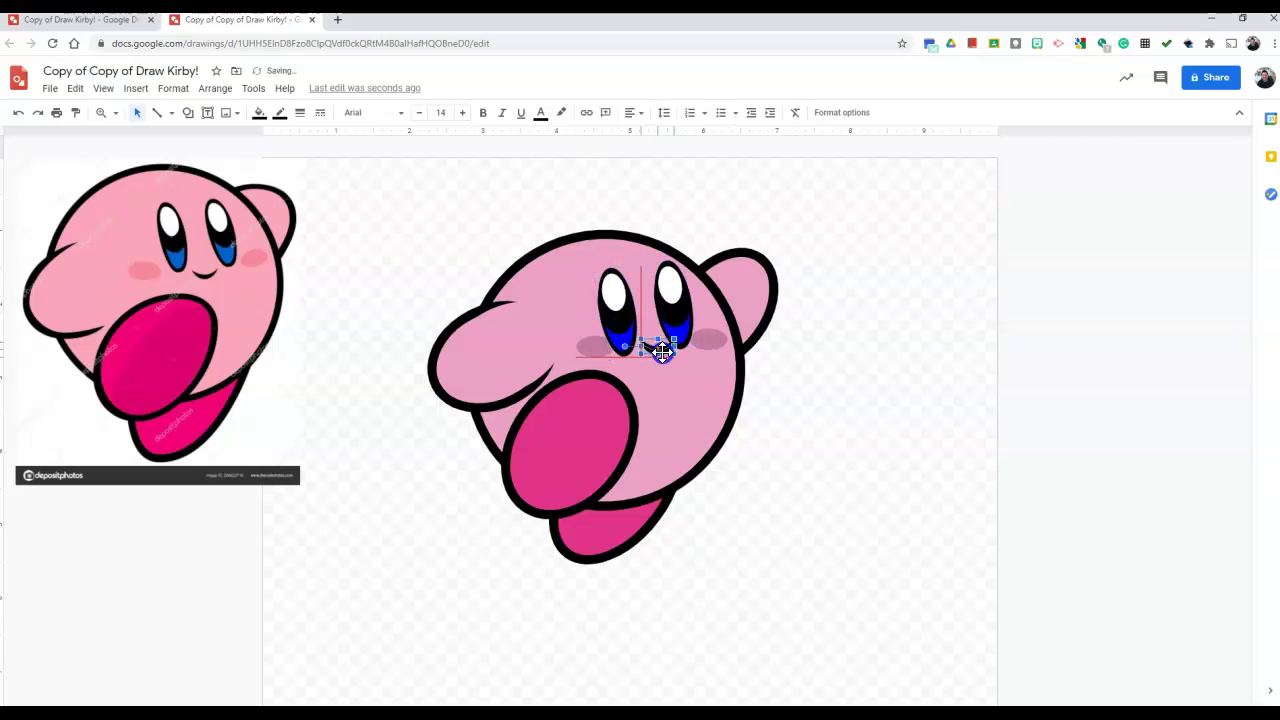
# Step: Select the left and right pink cheek blushes beside the eyes, then deselect
pyautogui.click(592, 349)
pyautogui.click(714, 345)
pyautogui.click(803, 362)
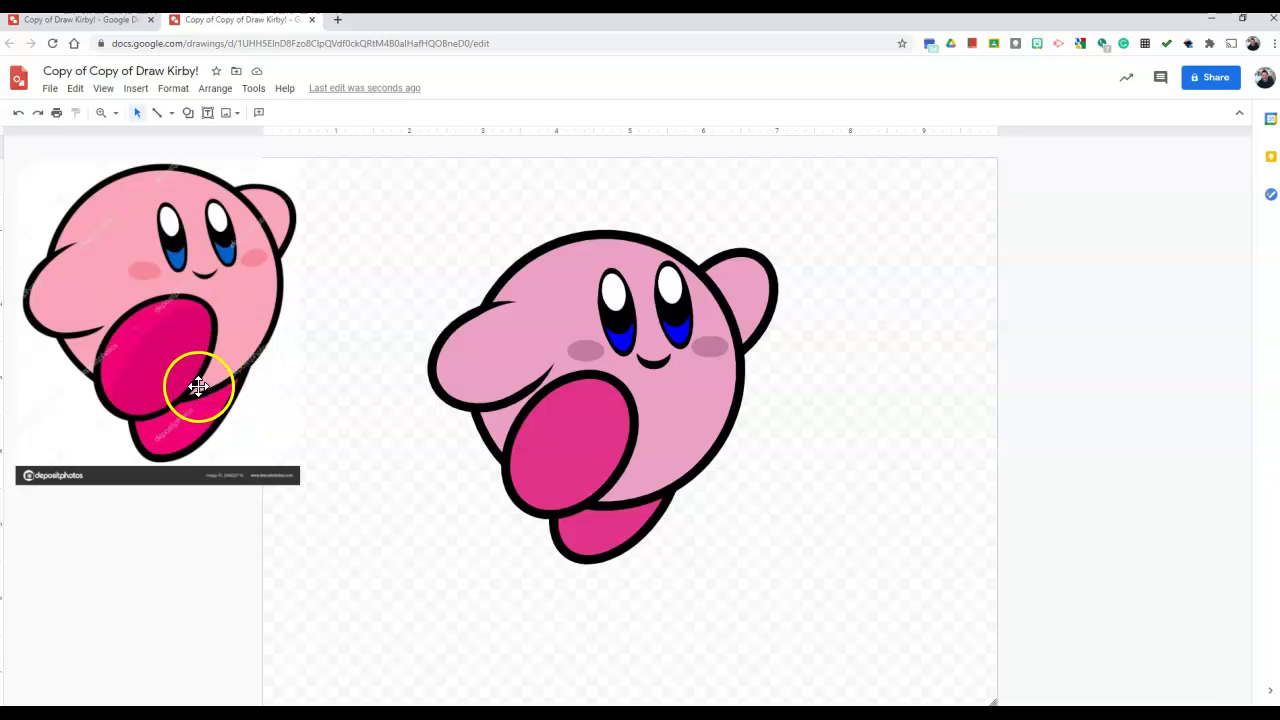
pyautogui.click(817, 424)
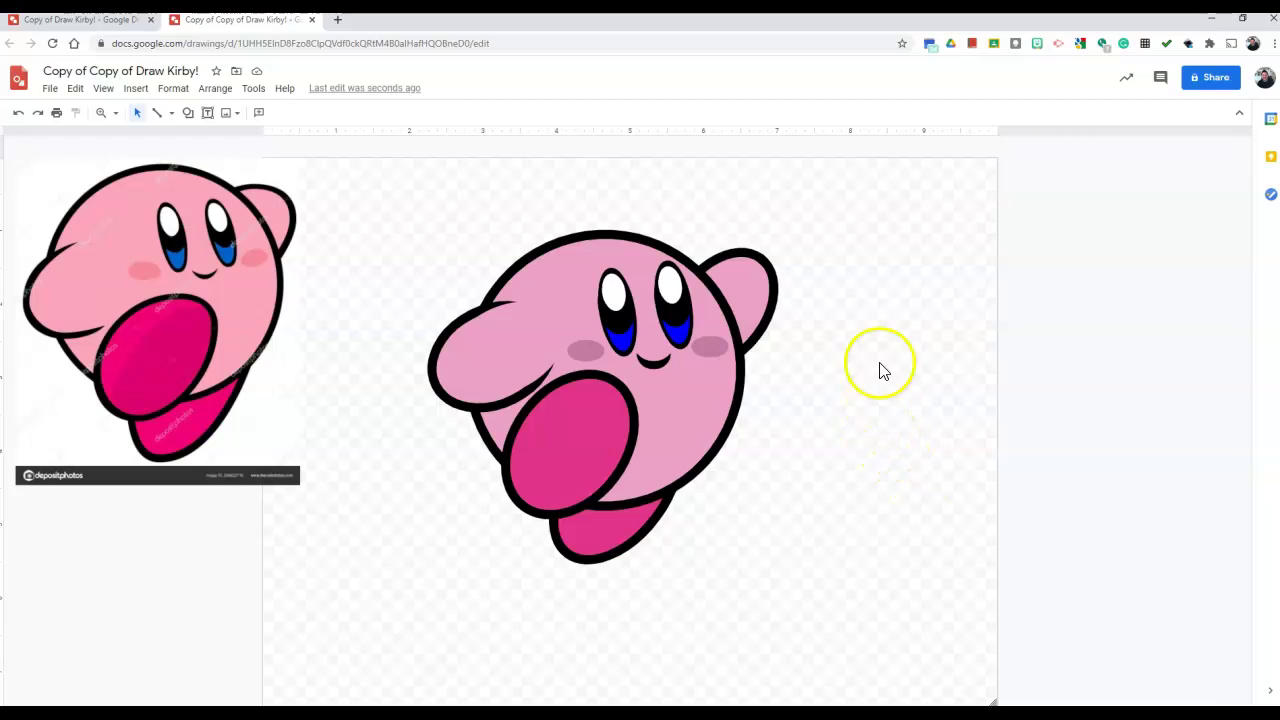
pyautogui.click(840, 411)
pyautogui.click(752, 388)
pyautogui.rightClick(718, 400)
pyautogui.click(755, 338)
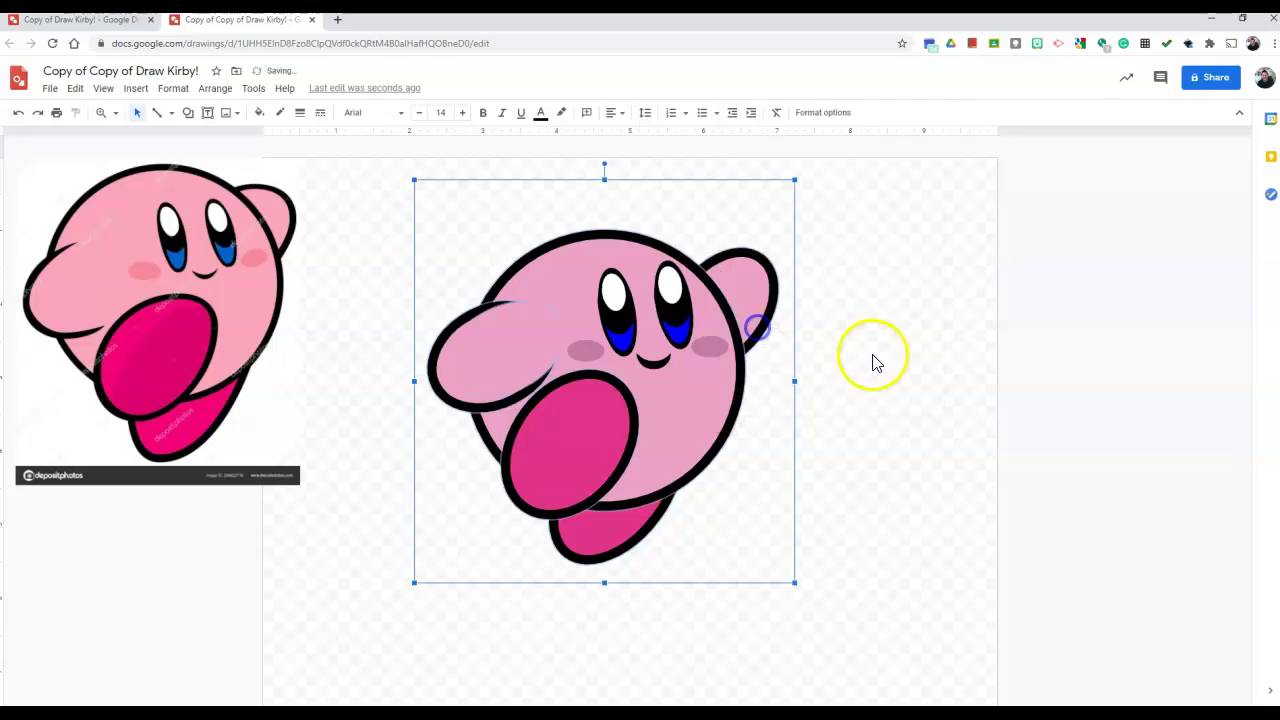
pyautogui.click(871, 356)
pyautogui.click(591, 445)
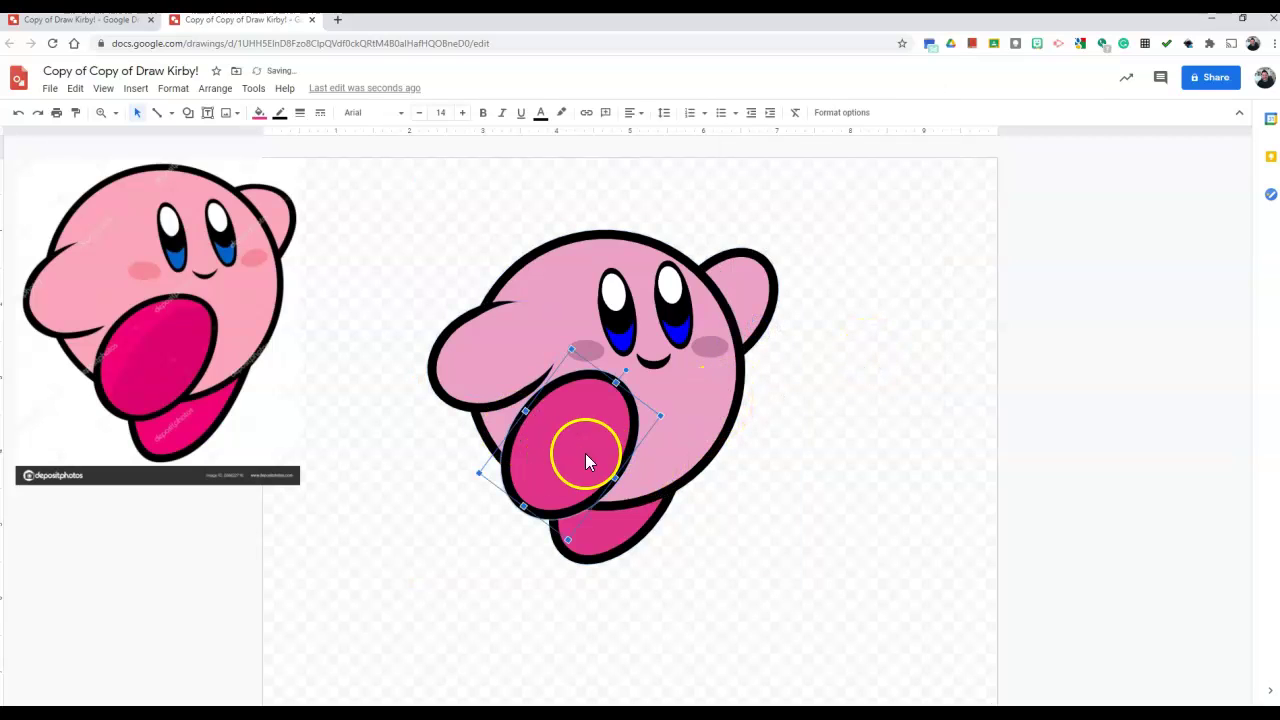
pyautogui.click(212, 92)
pyautogui.moveTo(270, 113)
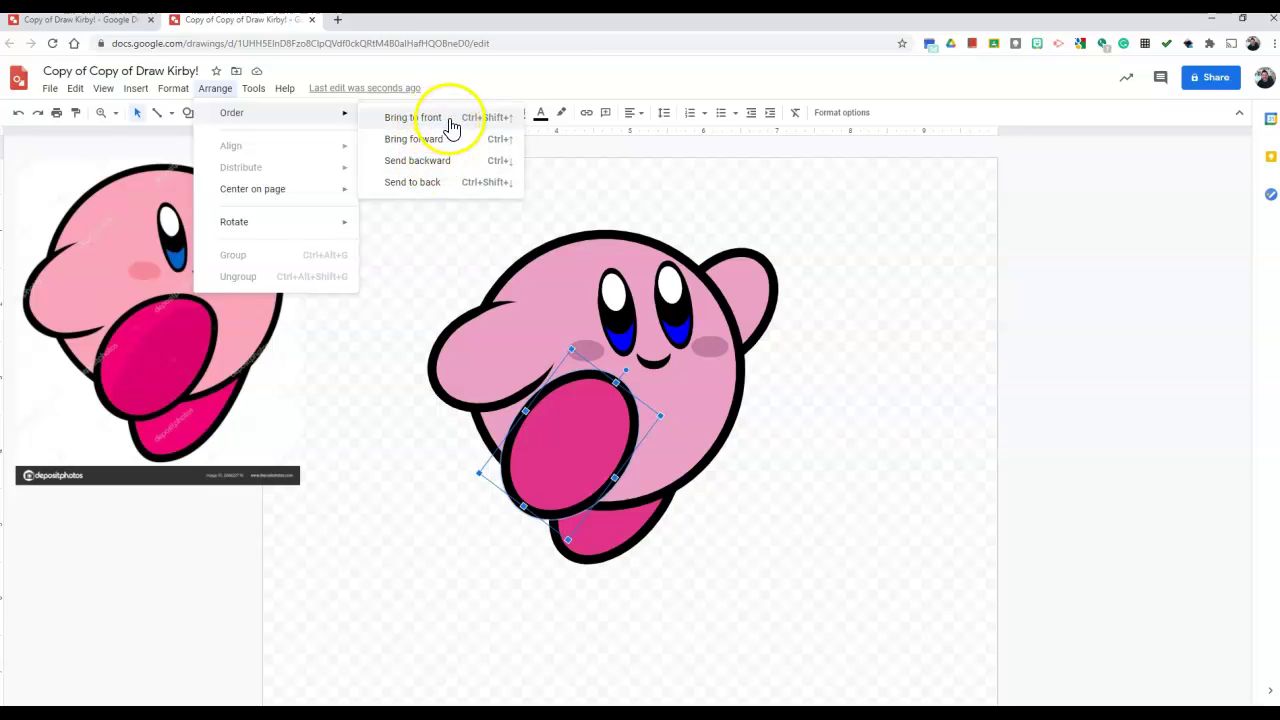
pyautogui.click(440, 128)
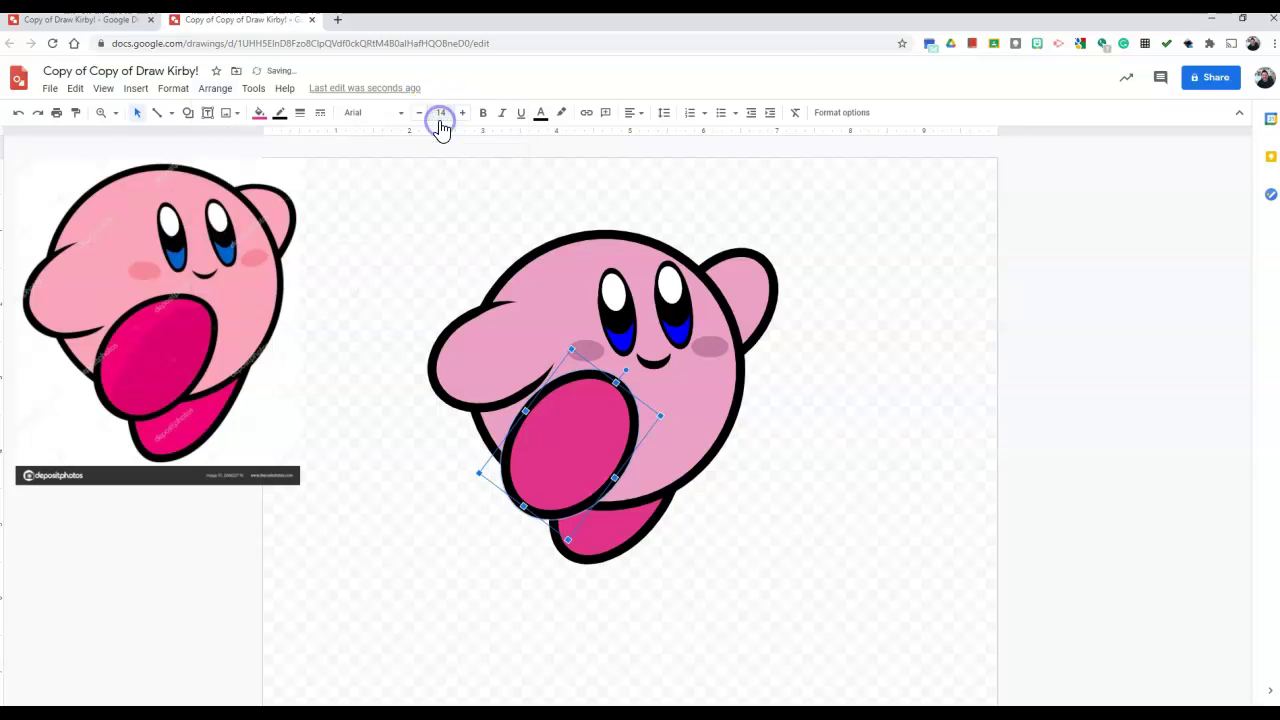
pyautogui.click(245, 89)
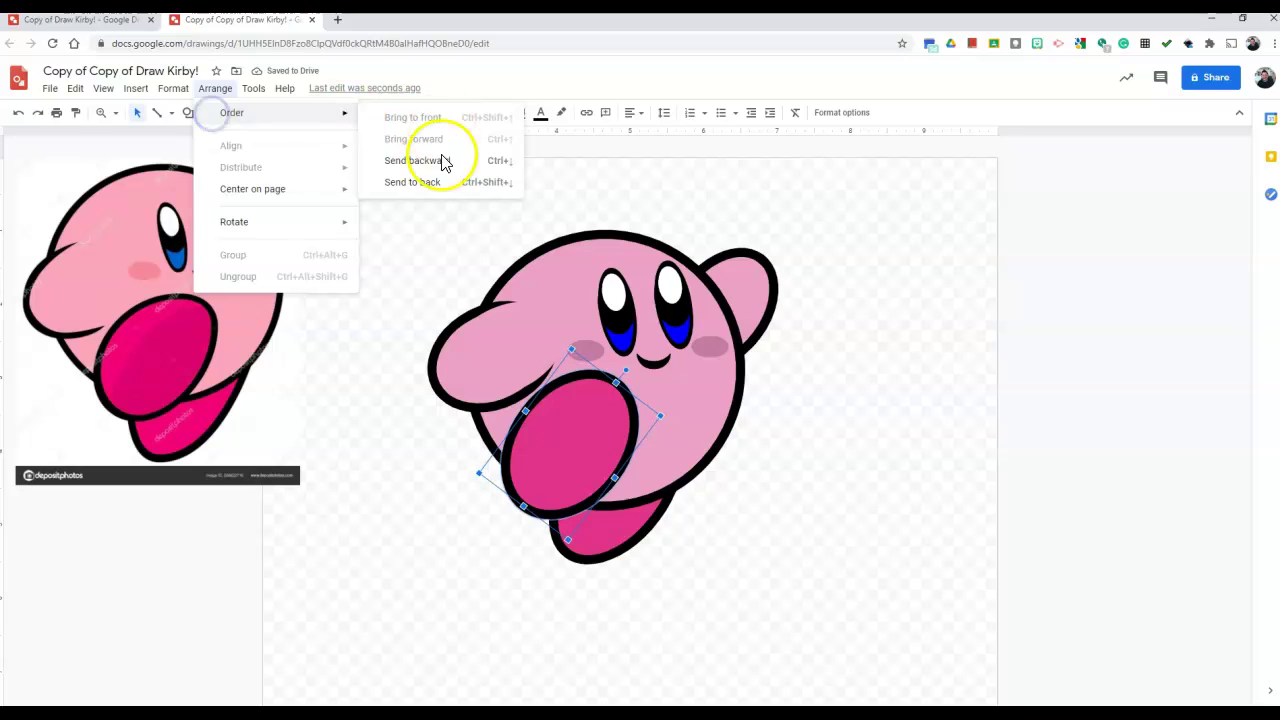
pyautogui.click(430, 186)
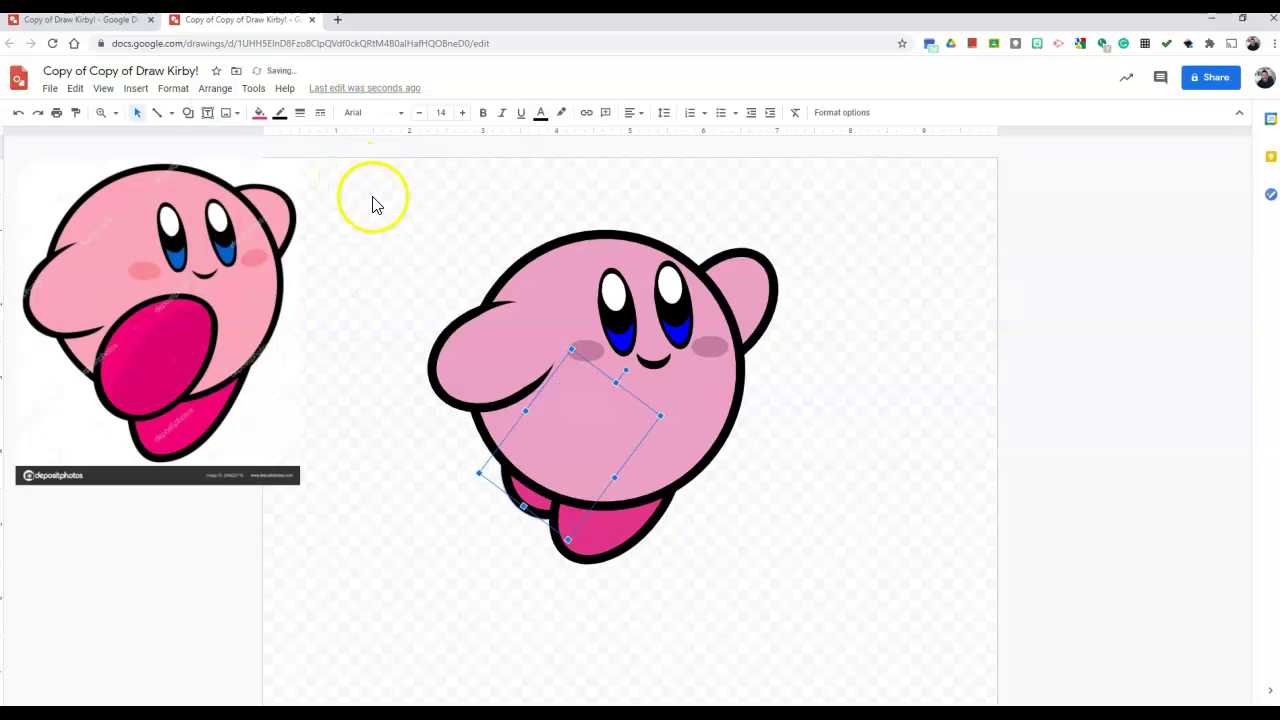
pyautogui.hotkey('ctrl', 'z')
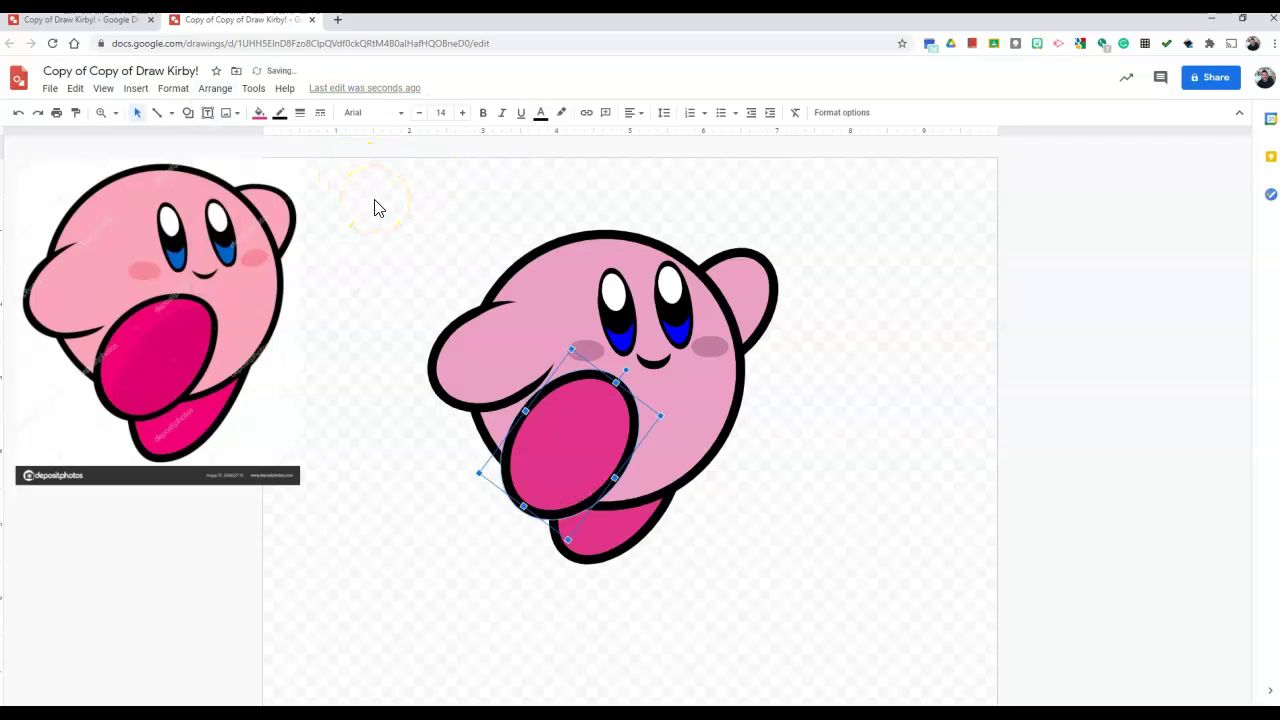
pyautogui.click(876, 325)
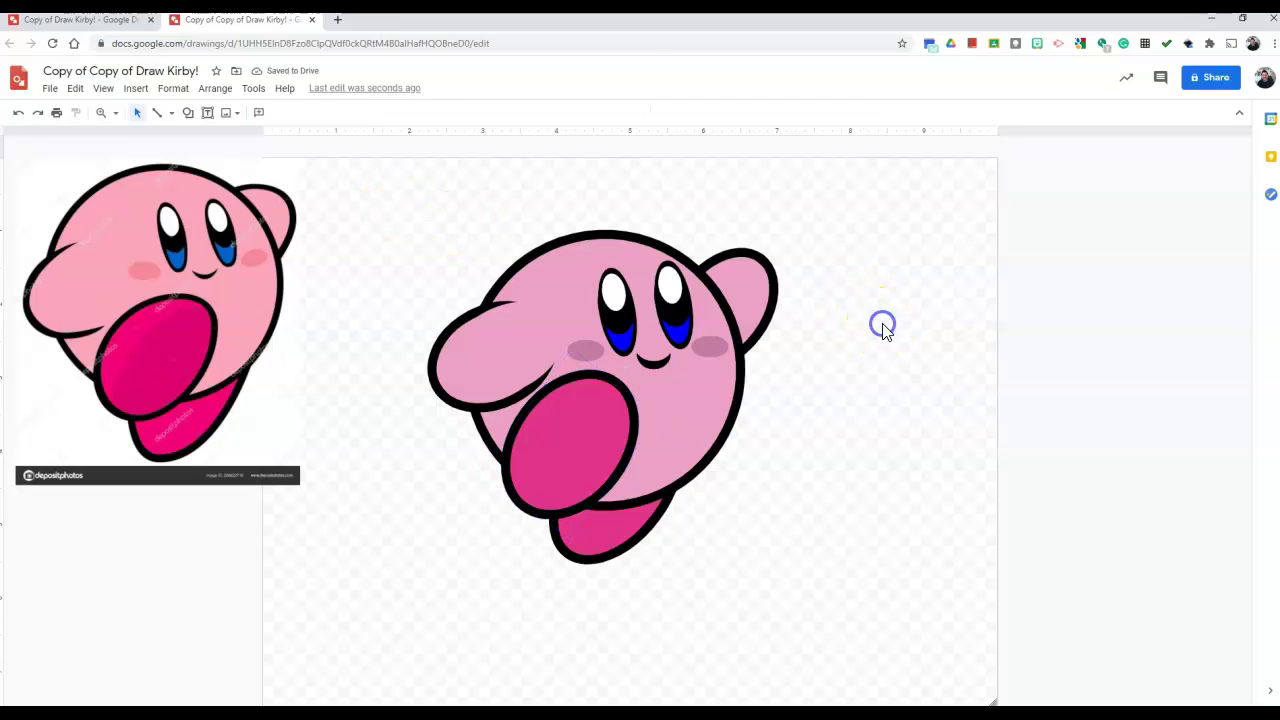
pyautogui.click(653, 362)
pyautogui.click(786, 442)
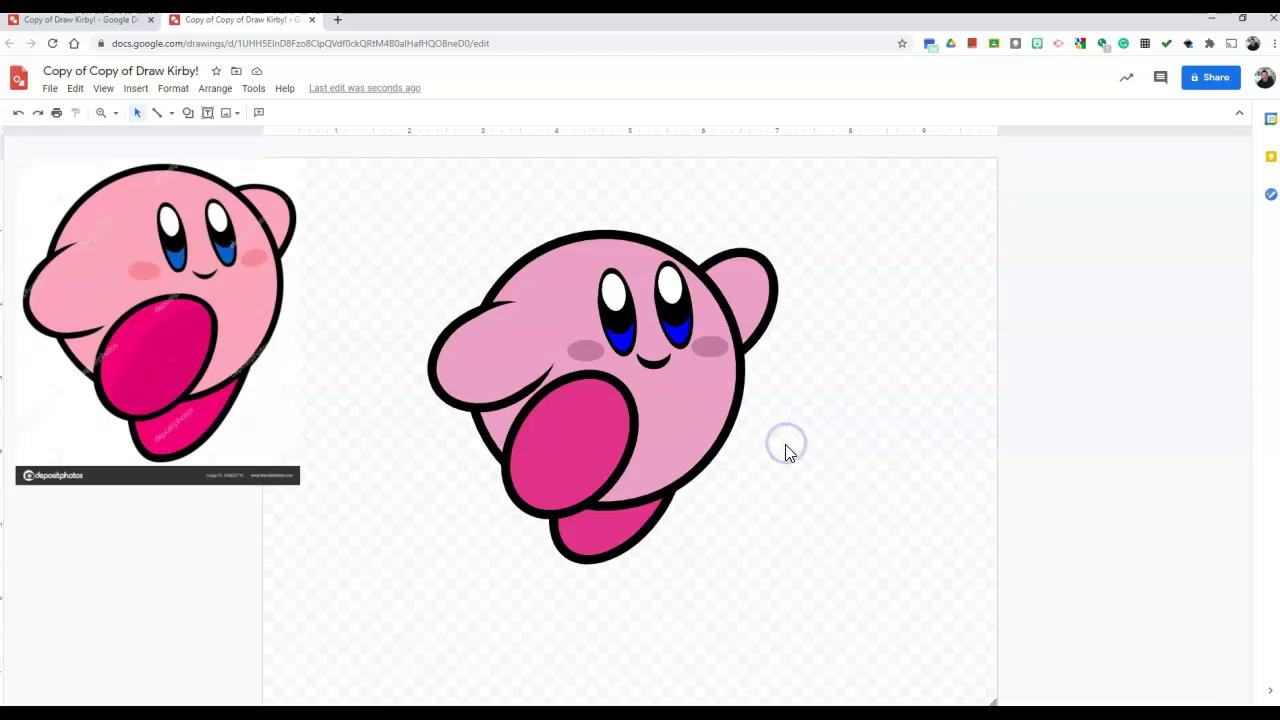